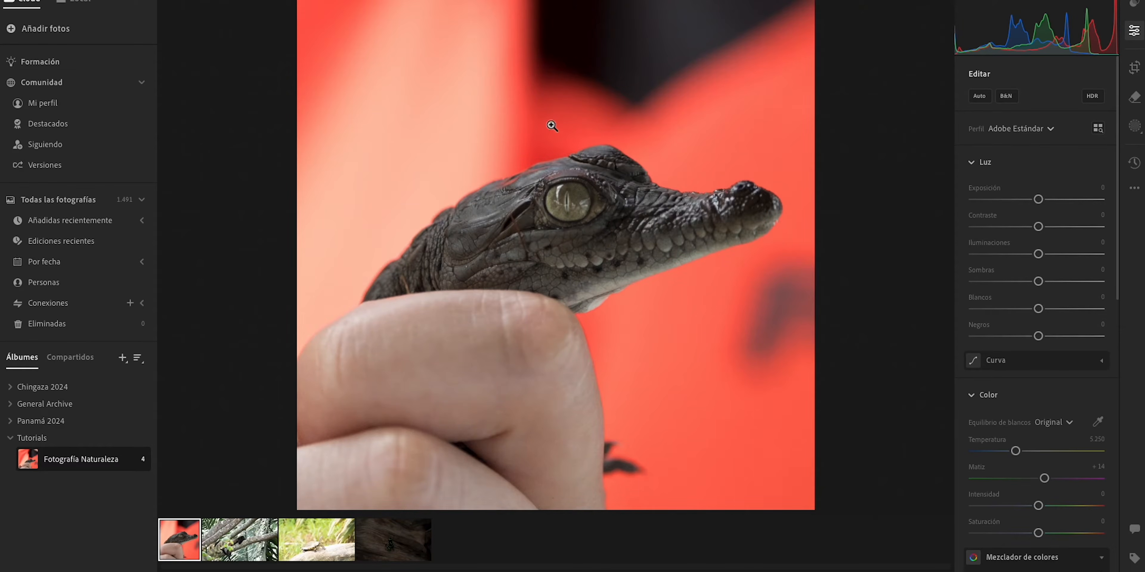
- Slightly raise the crocodile photo's exposure and lower the turtle photo's highlights
drag(1038, 199, 1040, 195)
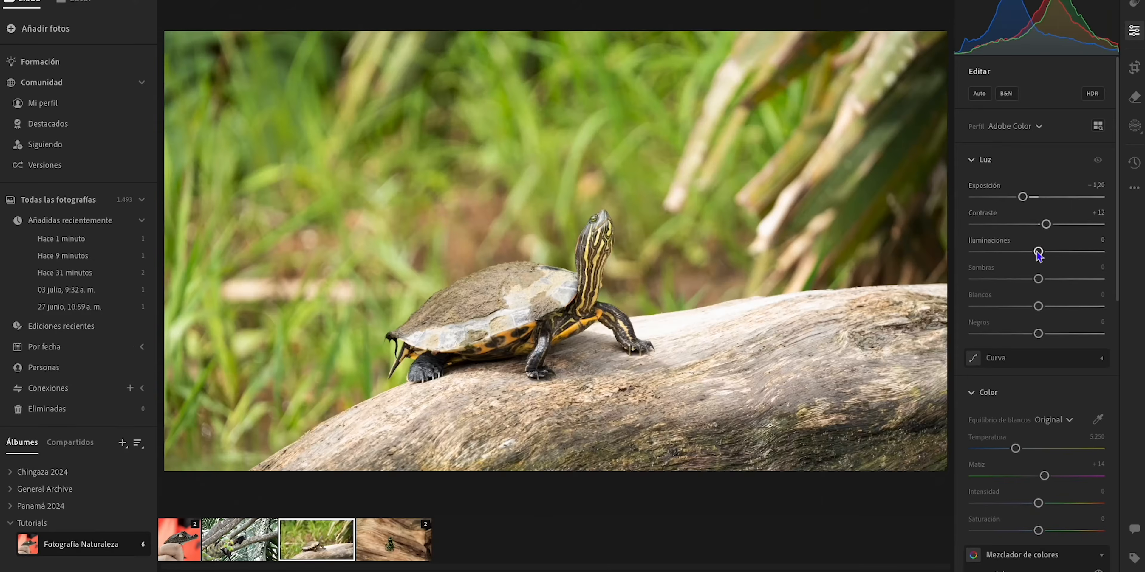
mouse_move(1038, 254)
mouse_down()
mouse_move(1096, 254)
mouse_move(1024, 252)
mouse_up()
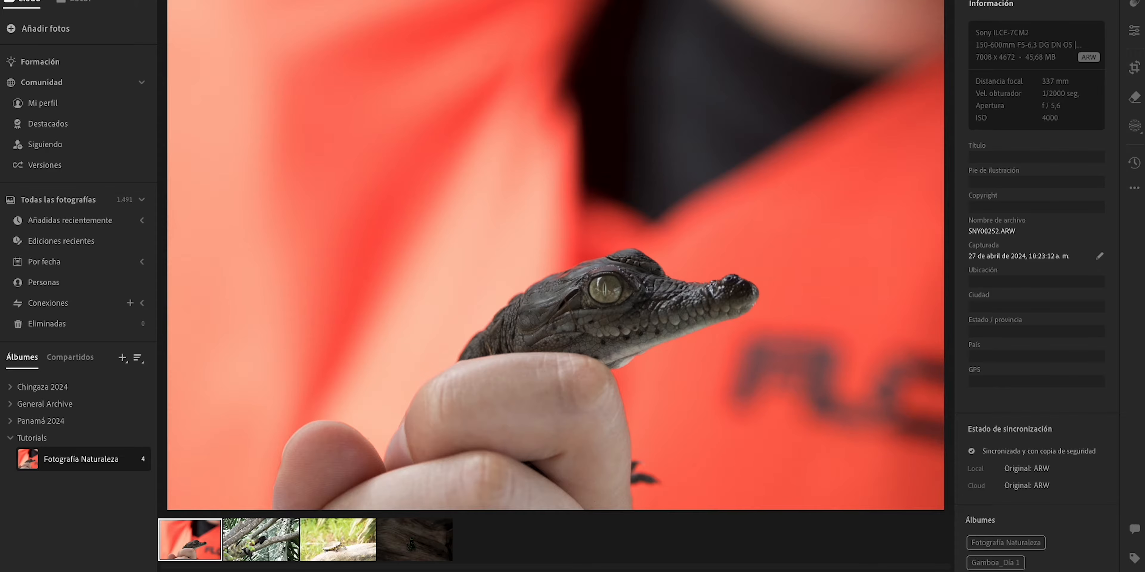
- Look through the frog, turtle and monkey photos in the Fotografía Naturaleza album and return to the crocodile photo
click(415, 548)
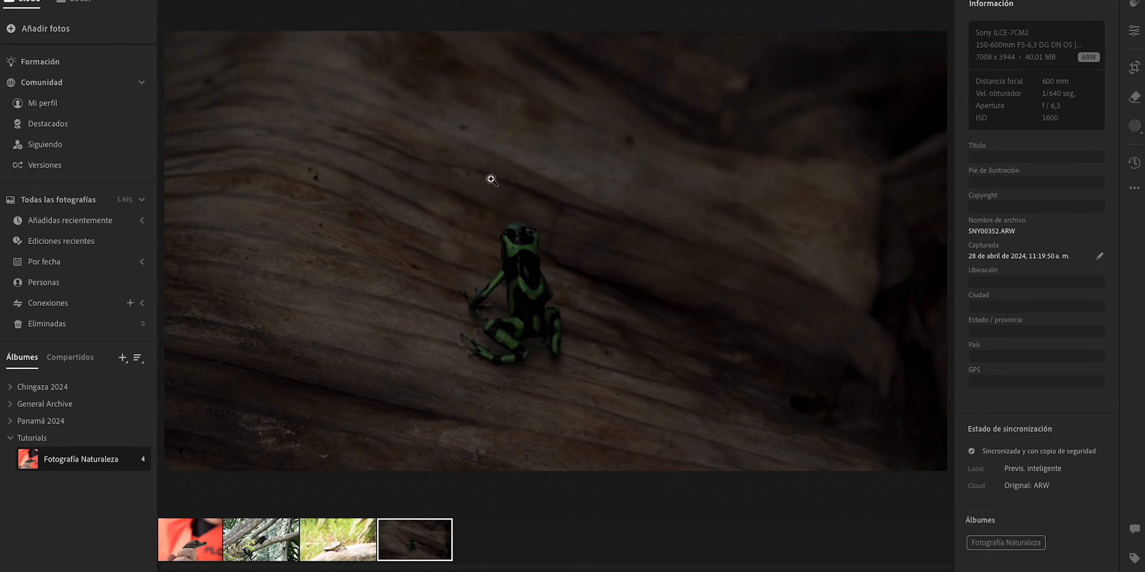
key(Left)
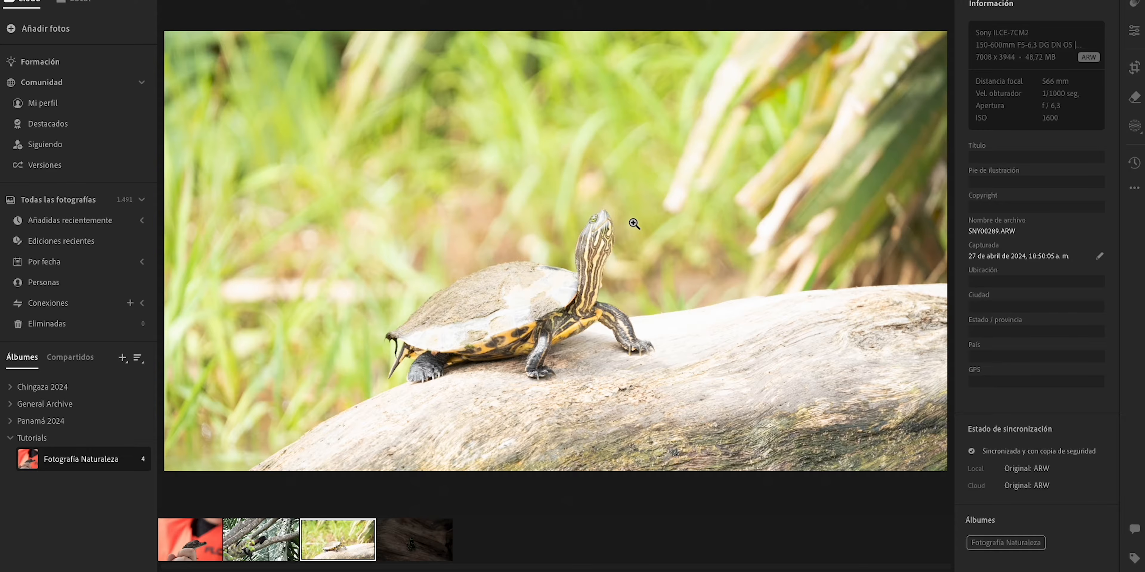
key(Left)
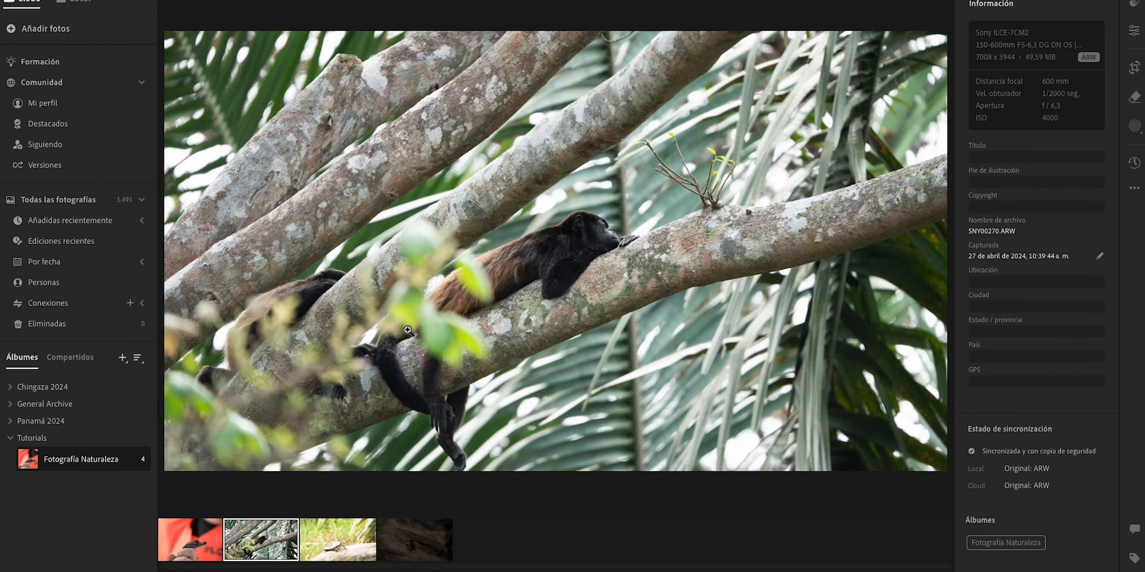
click(208, 551)
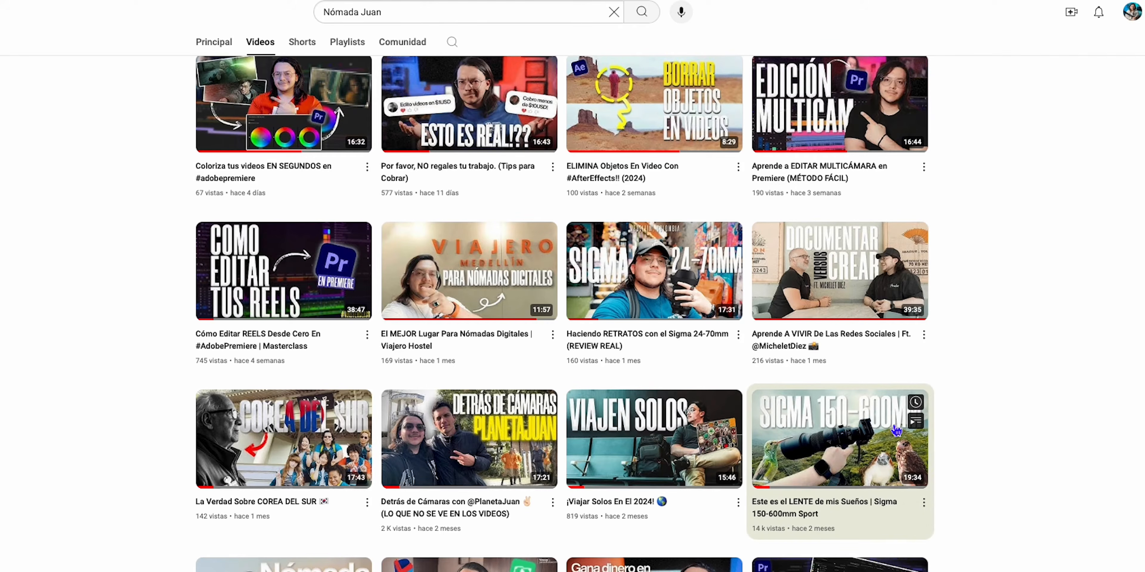
- Switch to YouTube and open the channel's video about the Sigma 150-600mm Sport lens
click(880, 442)
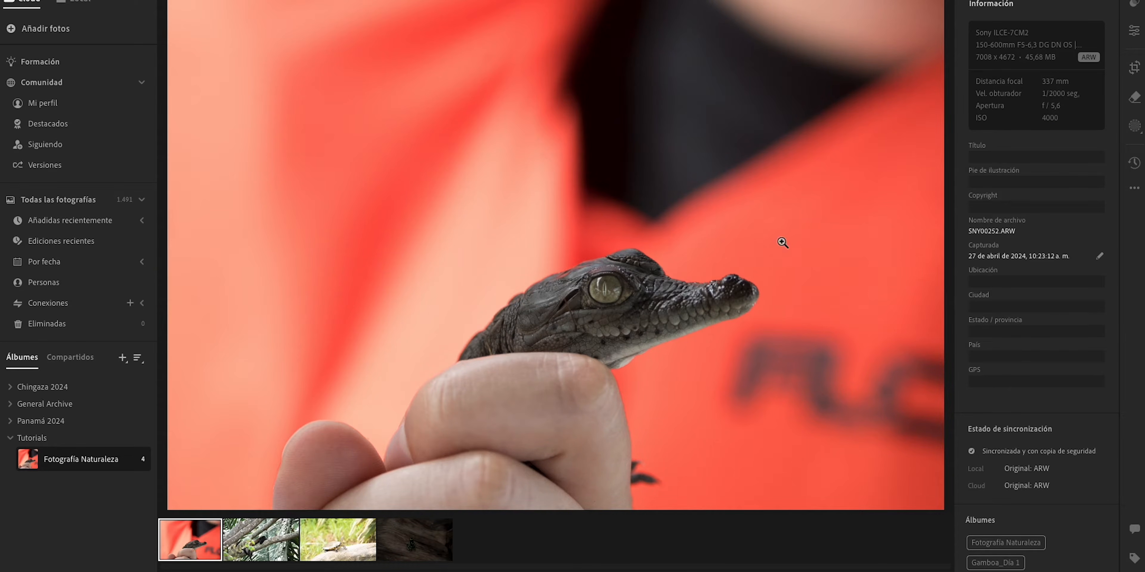
- Back in Lightroom, review the capture settings of the frog, turtle and monkey photos, ending on the crocodile photo
click(419, 529)
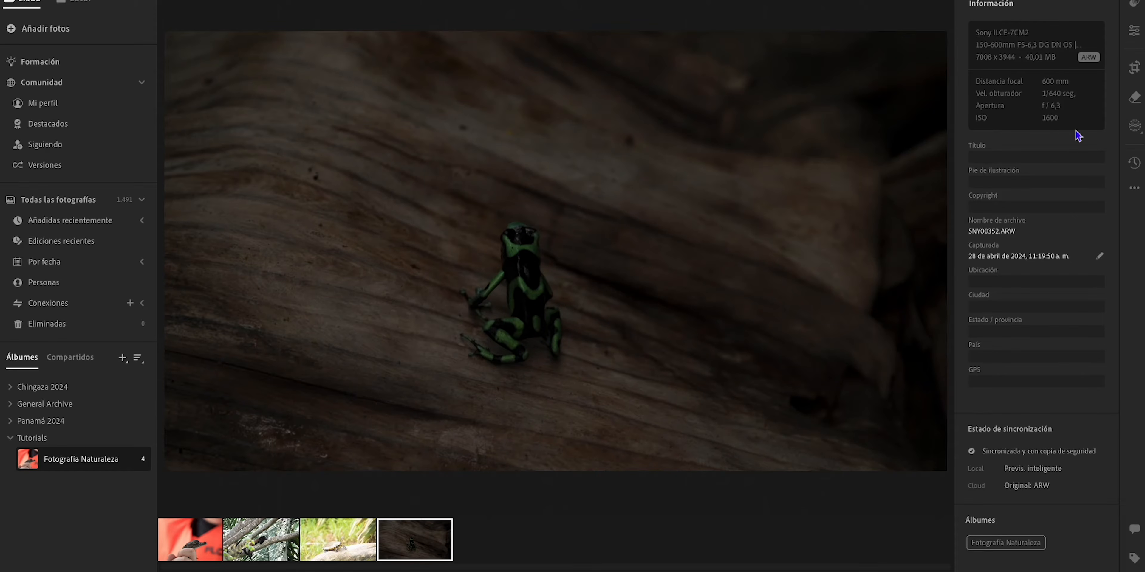
click(331, 539)
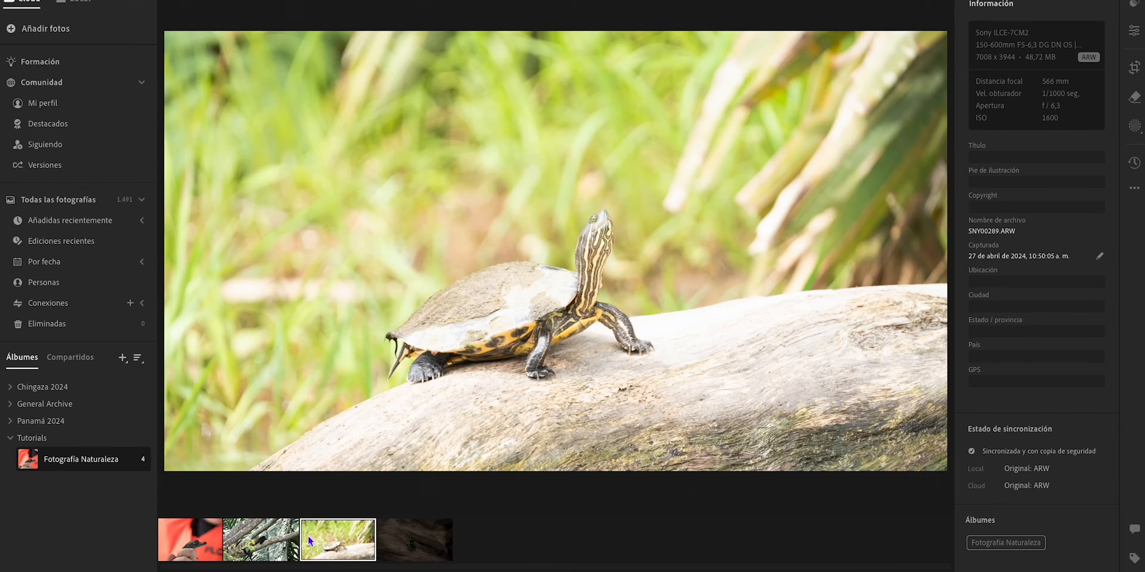
click(266, 538)
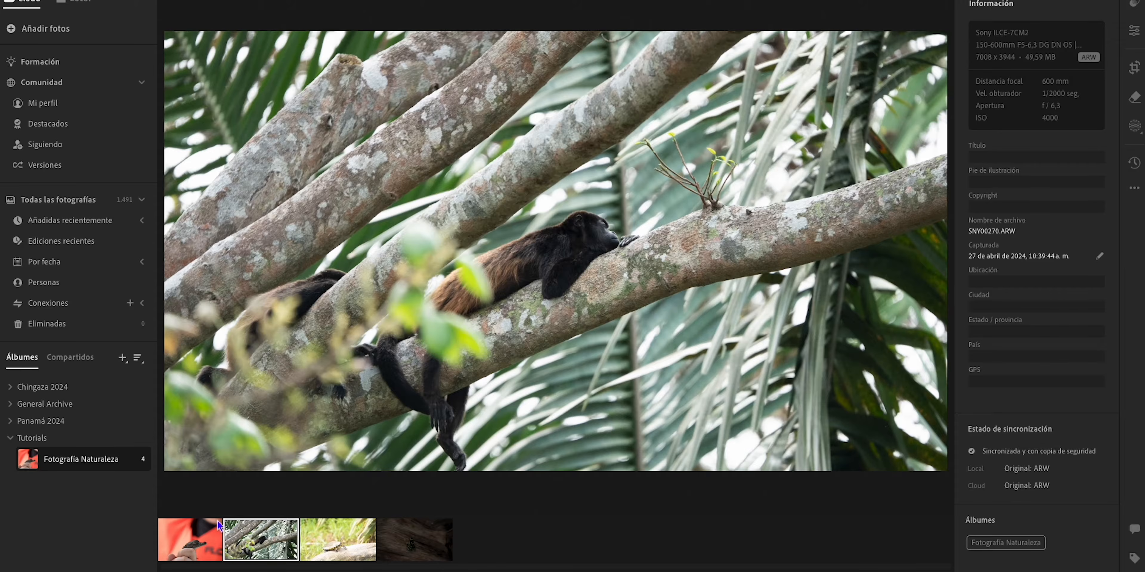
click(191, 535)
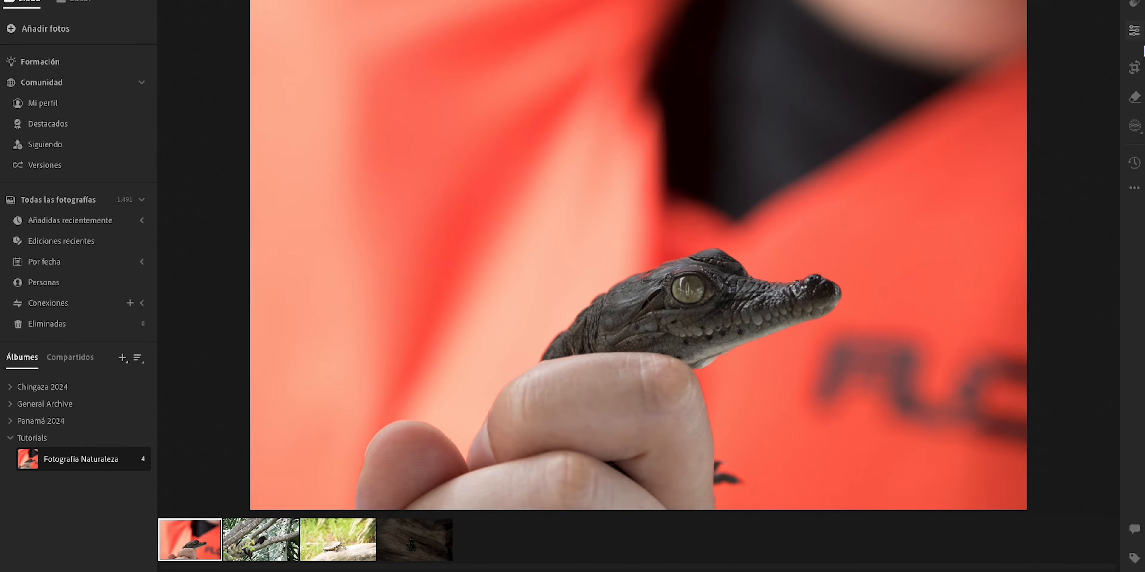
- Show the editing controls, examine the crocodile's eye up close and compare the photo with the monkey shot
click(1135, 32)
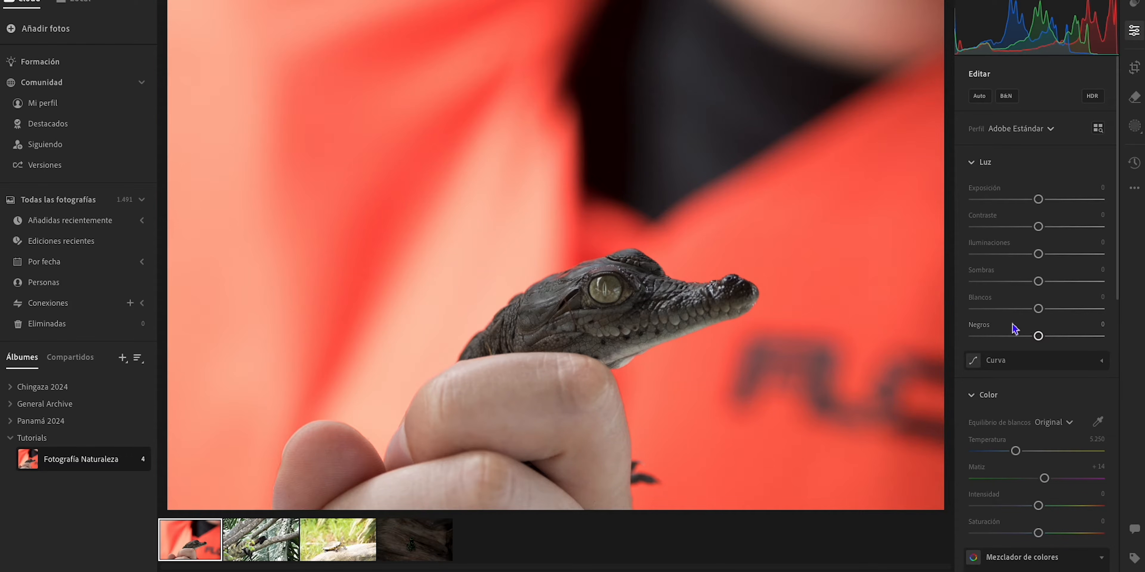
scroll(1023, 327, down, 4)
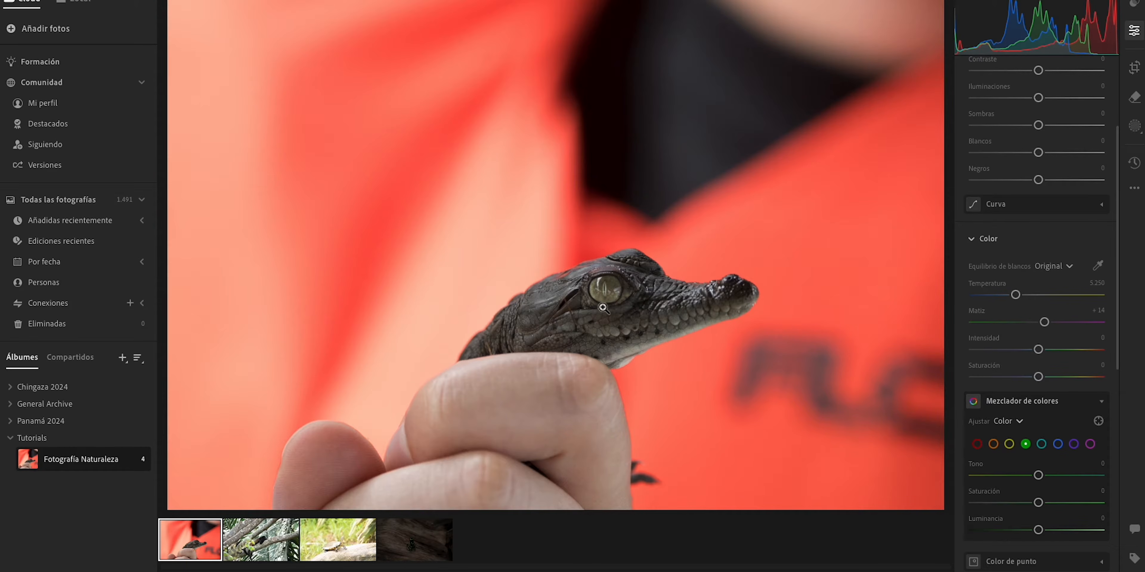
click(613, 299)
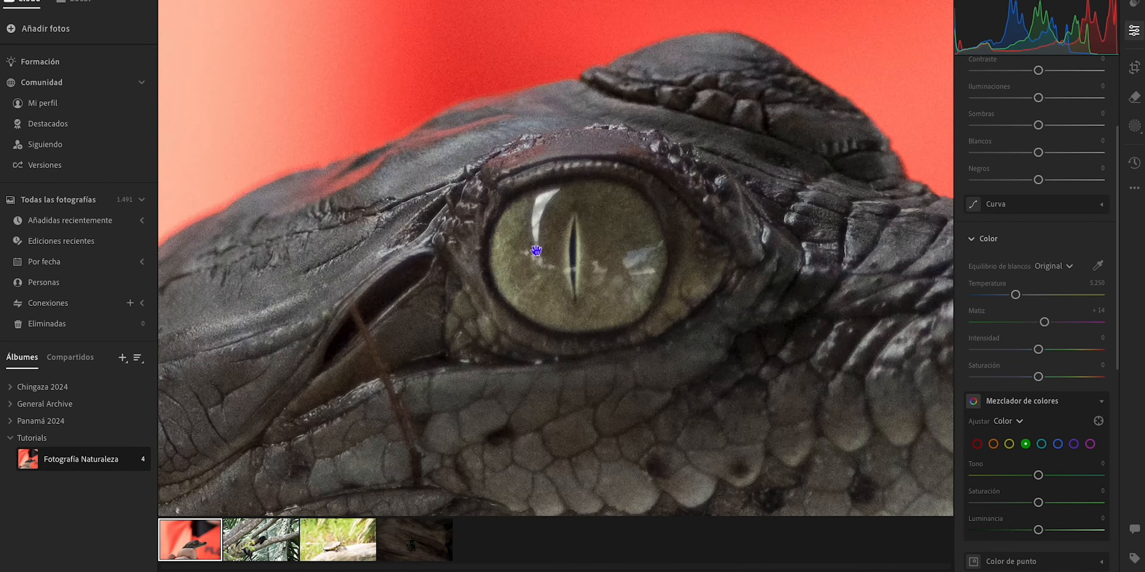
click(594, 240)
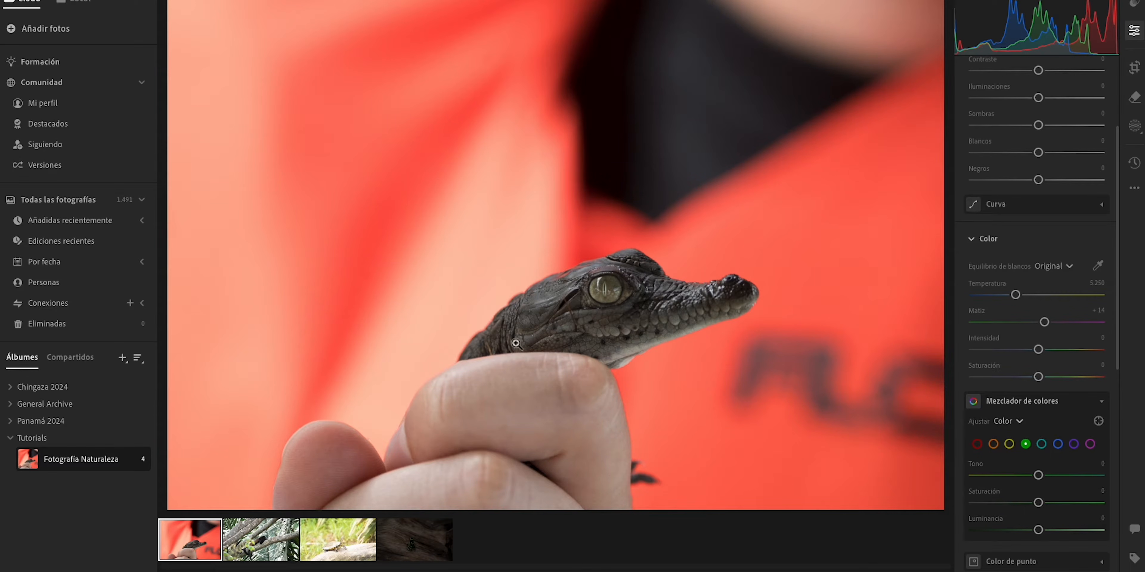
click(281, 548)
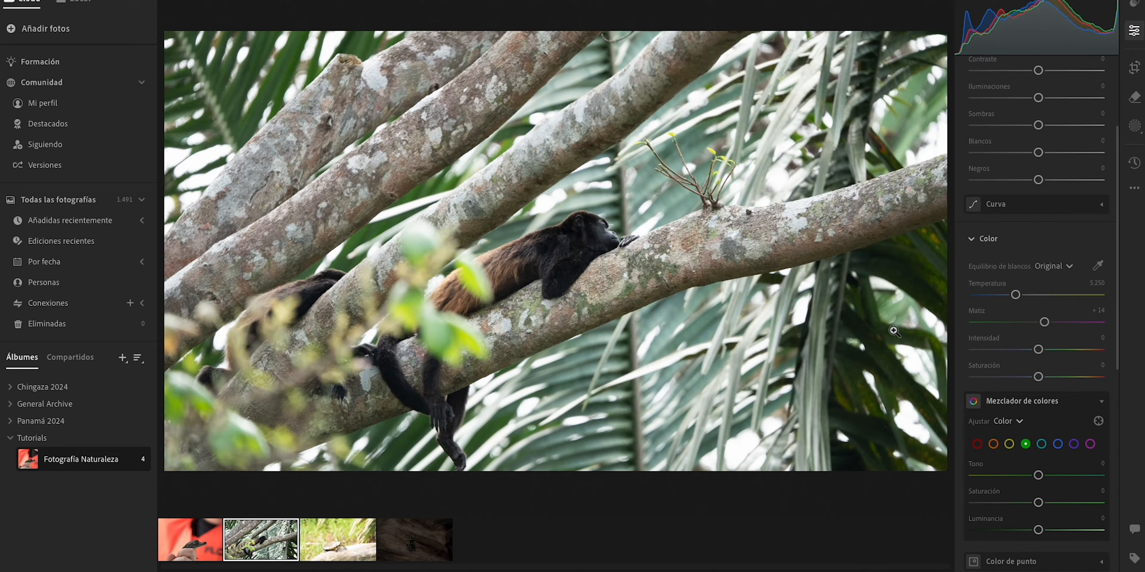
click(190, 549)
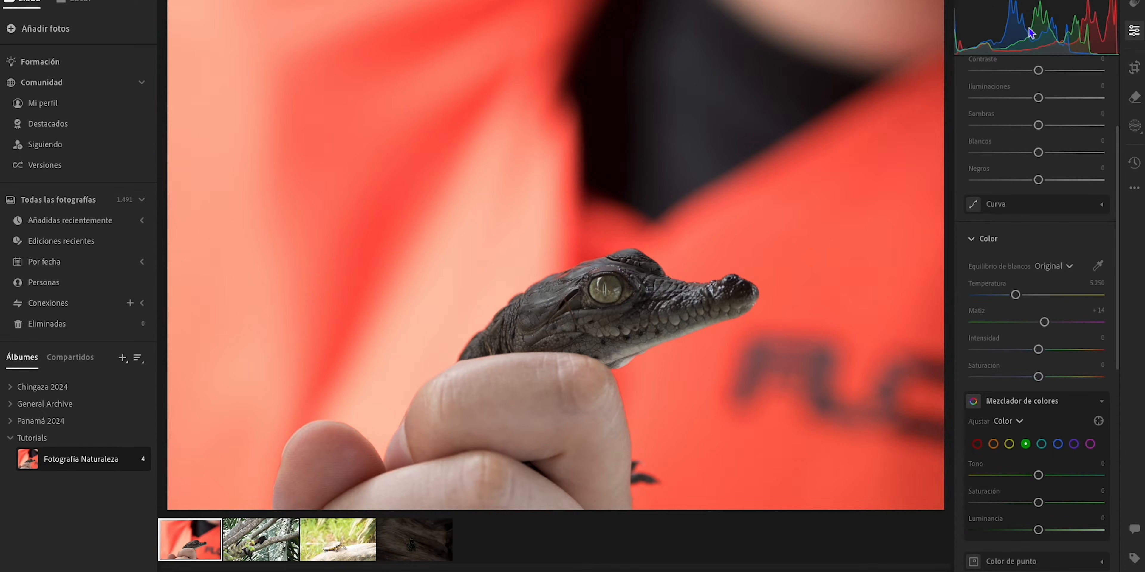
- Crop away the upper part of the crocodile photo with a custom aspect, and undo the additional trim of its left side
click(1134, 68)
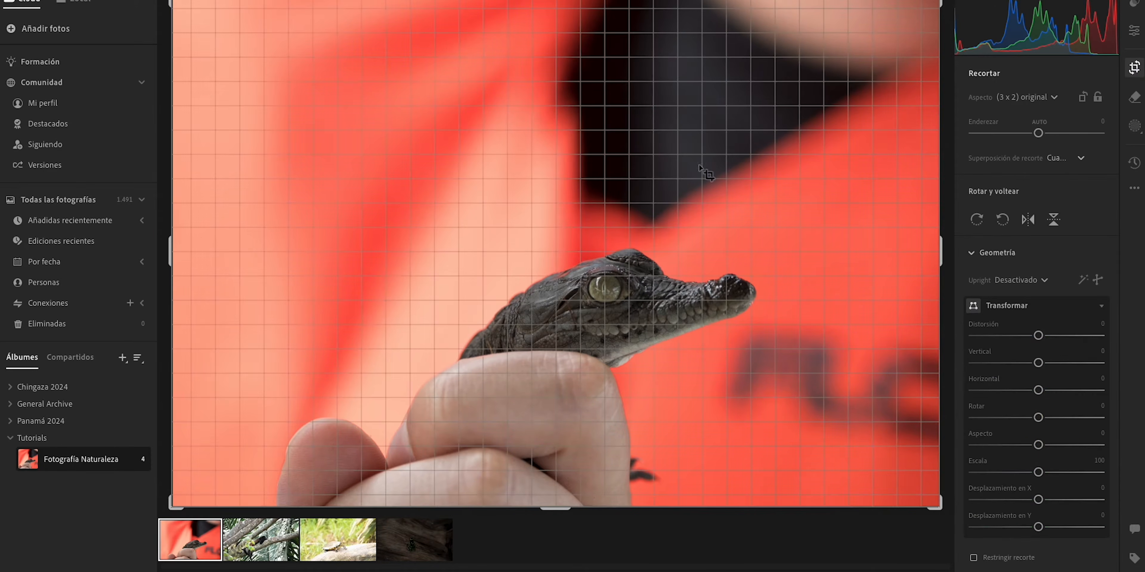
click(1030, 97)
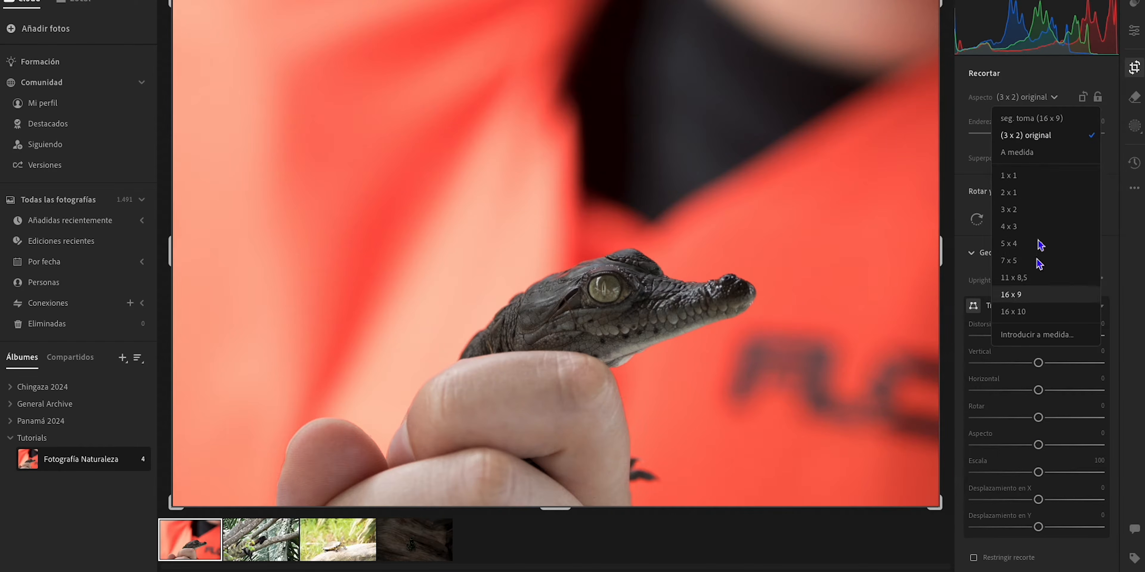
click(563, 24)
drag(557, 1, 569, 79)
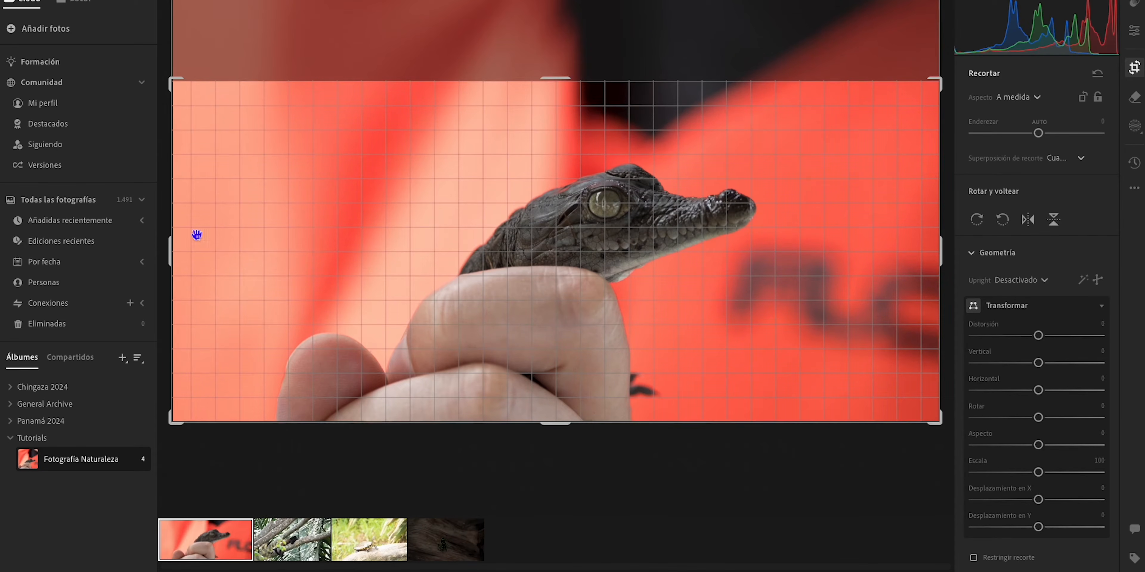
drag(171, 252, 252, 250)
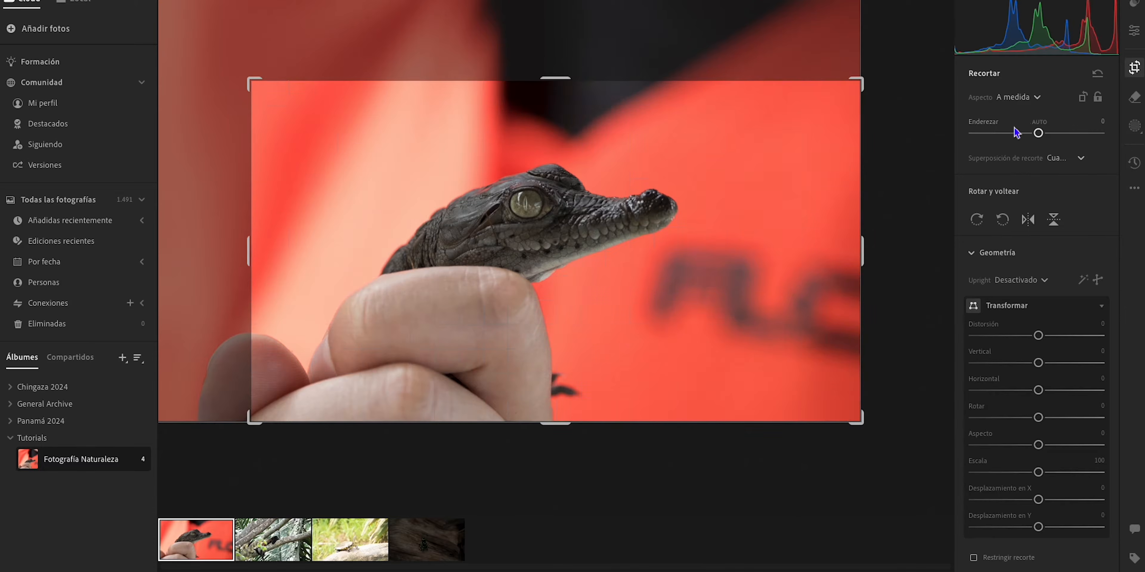
key(ctrl+z)
- Set the crop aspect to 1 x 1, fit the square frame around the crocodile's head and apply the crop
click(1020, 98)
click(1030, 178)
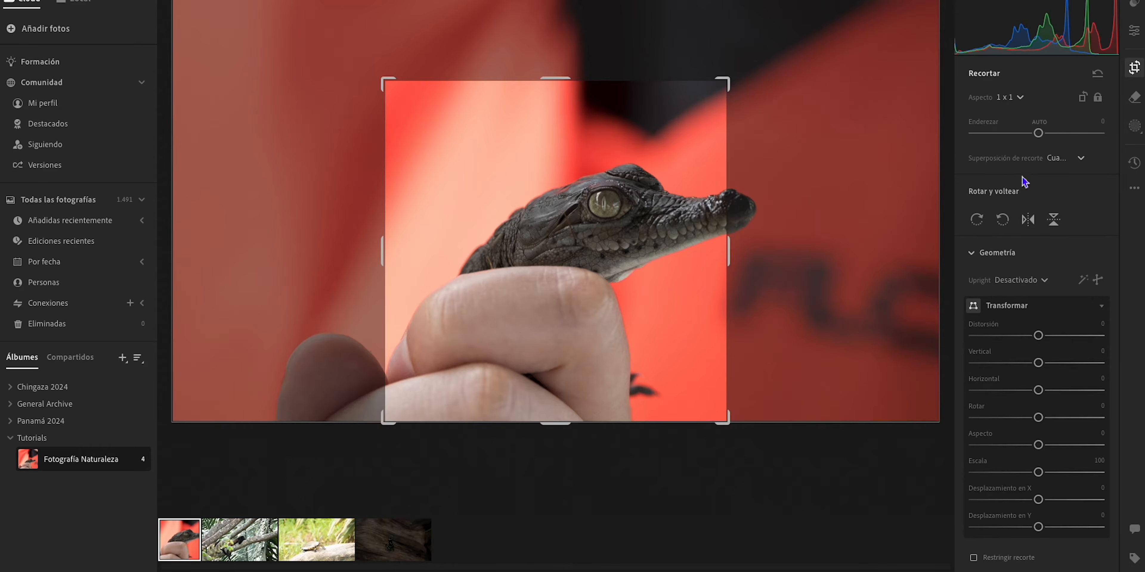
drag(734, 81, 752, 54)
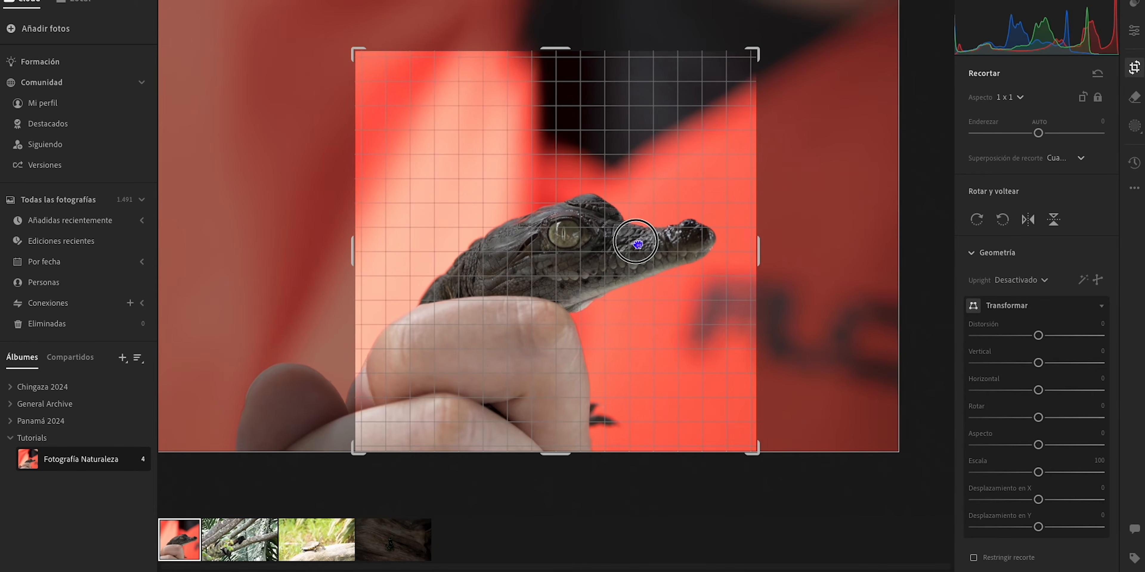
drag(555, 47, 555, 66)
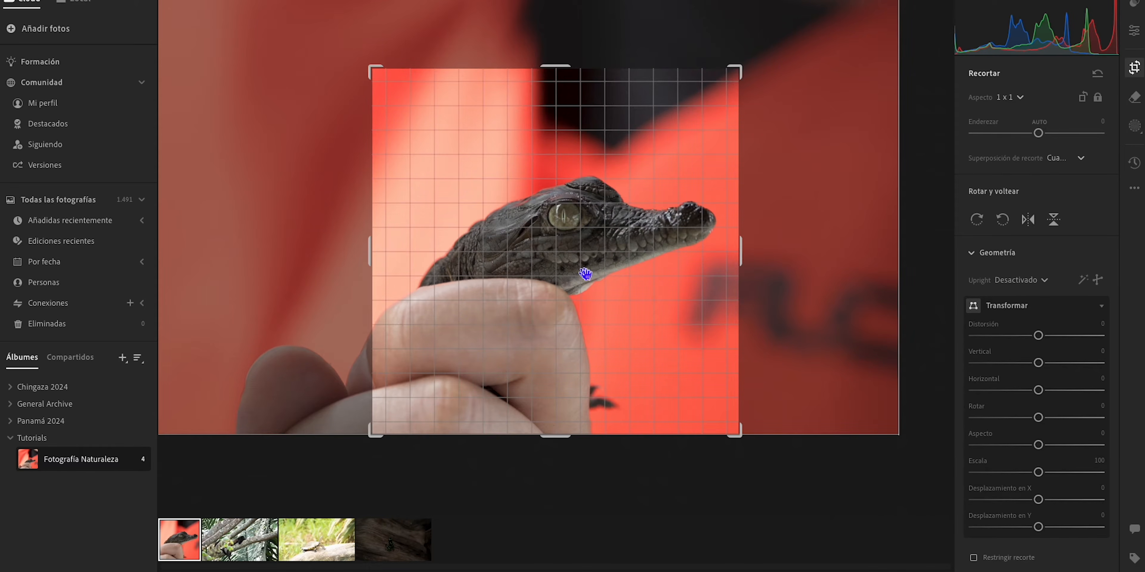
key(Return)
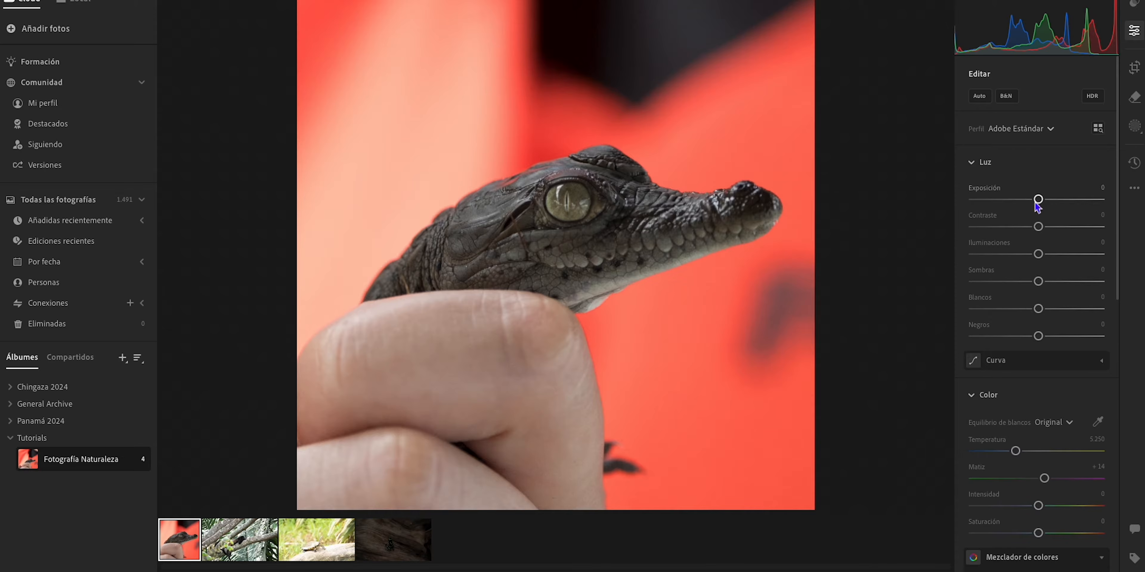
- Set the crocodile photo's Exposición to +0,33 and Contraste to +12
drag(1040, 204, 1043, 202)
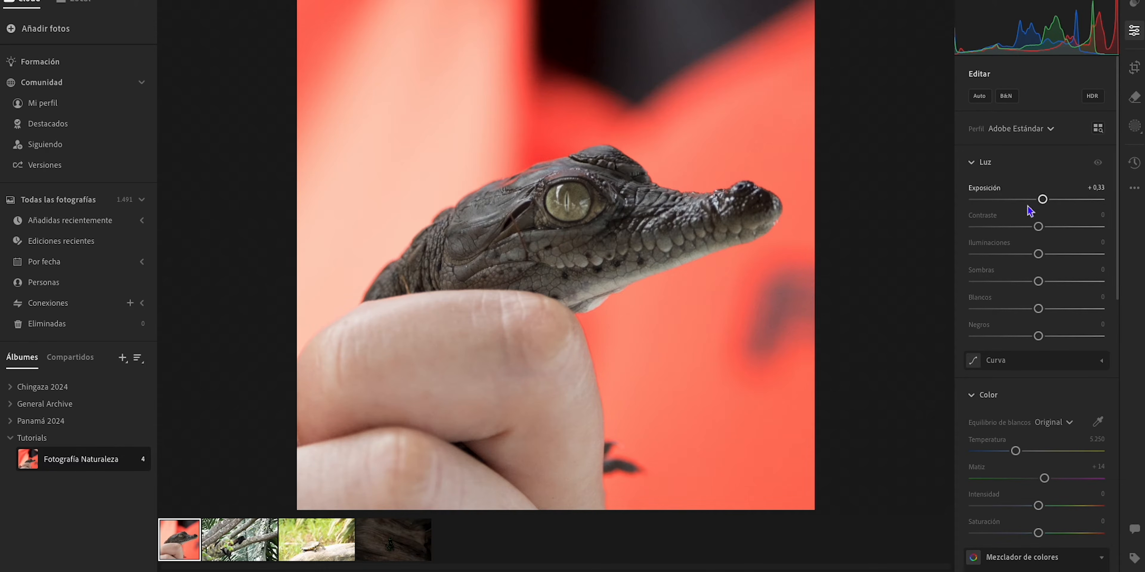
drag(1040, 227, 1045, 229)
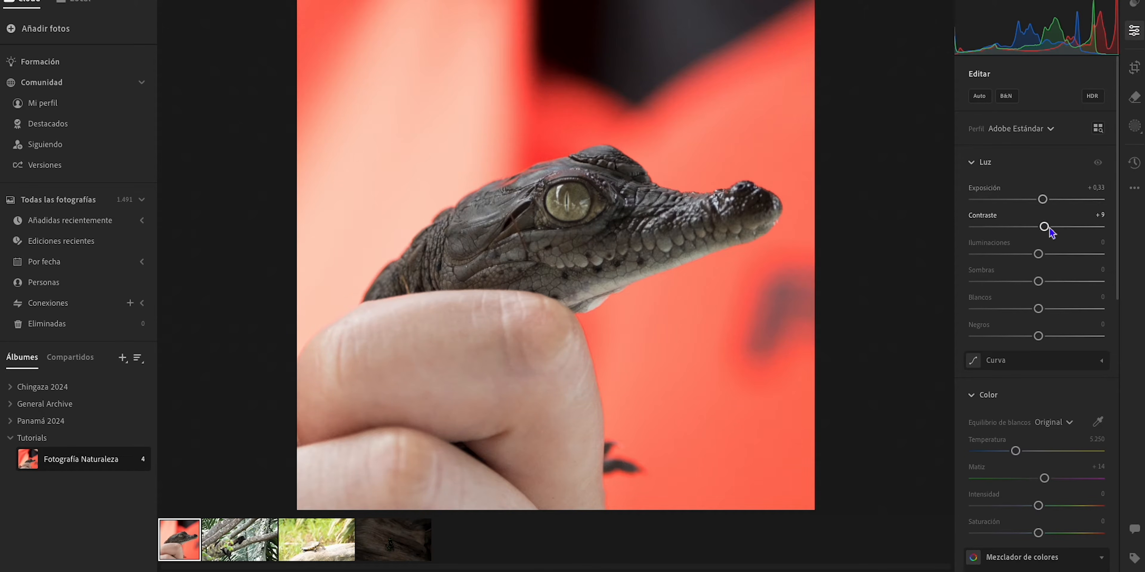
drag(1048, 227, 1050, 226)
- Set the crocodile photo's Iluminaciones to −55 and Sombras to +36
drag(1039, 257, 1003, 235)
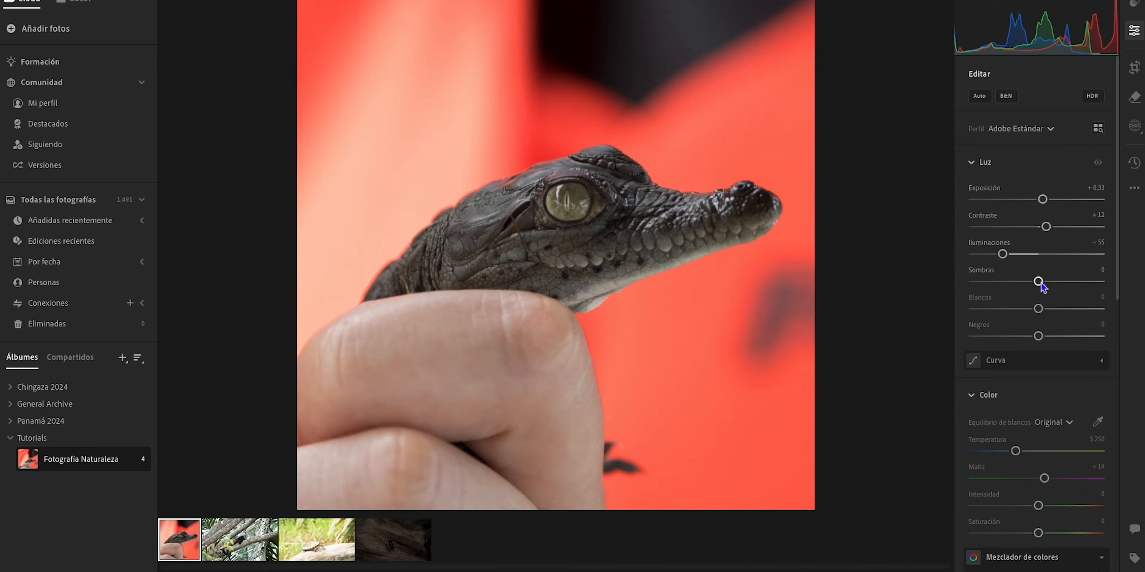
key(alt)
mouse_move(1040, 282)
mouse_down()
mouse_move(1004, 283)
mouse_move(1094, 281)
mouse_move(1002, 280)
mouse_move(1071, 287)
mouse_move(1040, 283)
mouse_move(1061, 284)
mouse_up()
double_click(1068, 284)
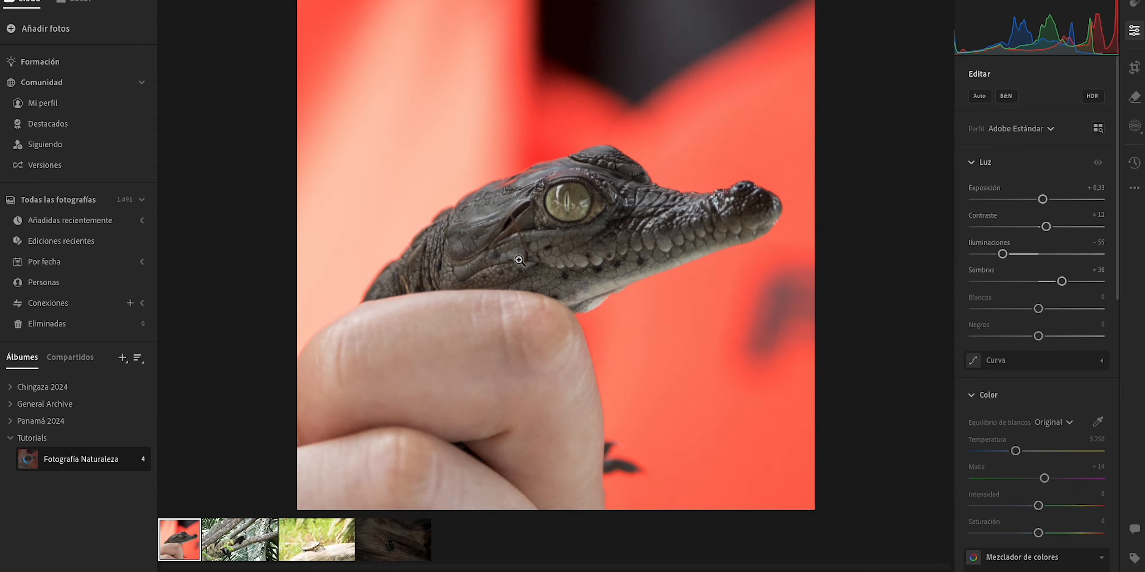
- Check the crocodile's skin detail up close and set Blancos to −16 and Negros to −12
scroll(519, 260, up, 5)
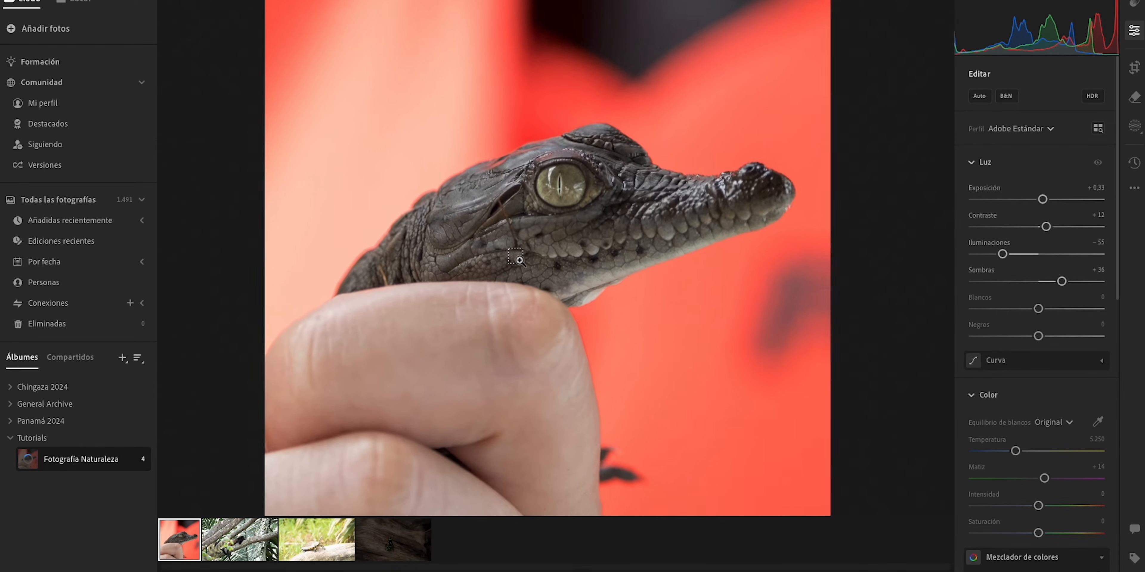
scroll(491, 211, up, 2)
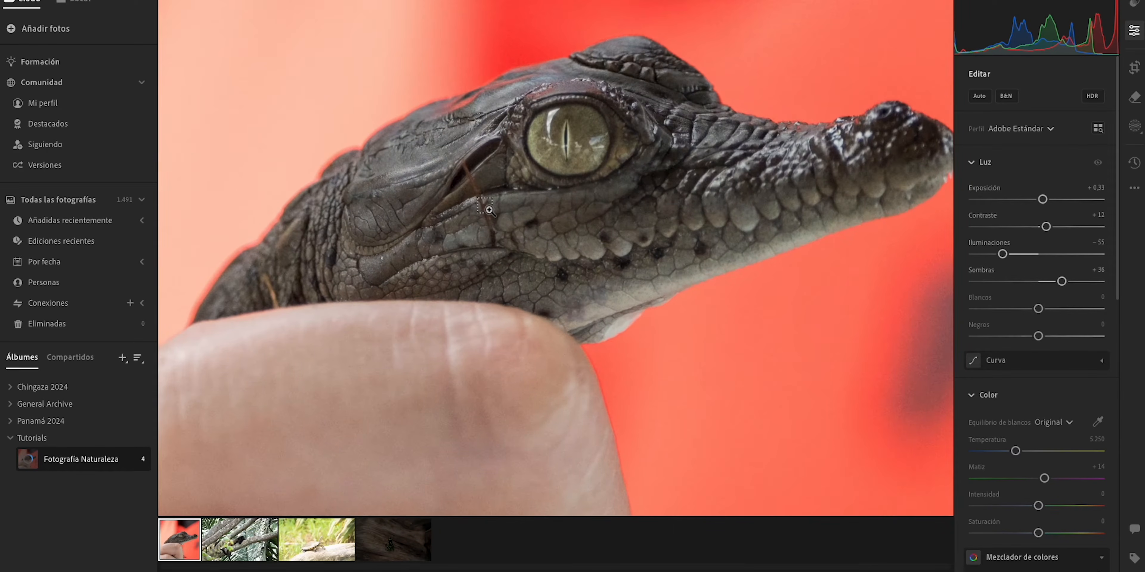
scroll(489, 210, up, 1)
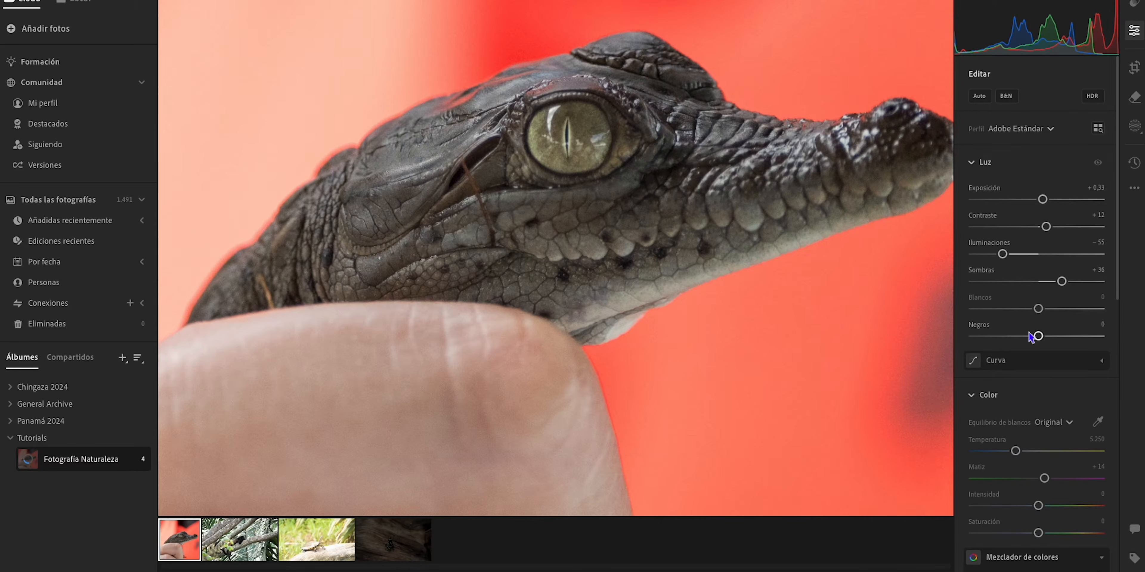
drag(1038, 309, 1030, 337)
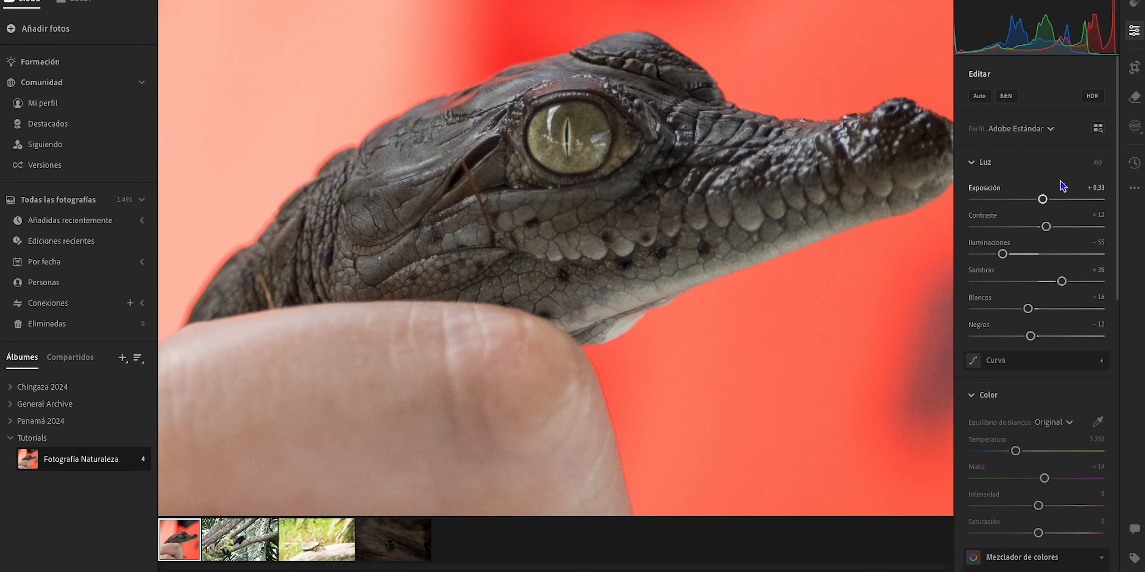
- Toggle the Luz adjustments off and on to compare the crocodile photo before and after
click(1098, 163)
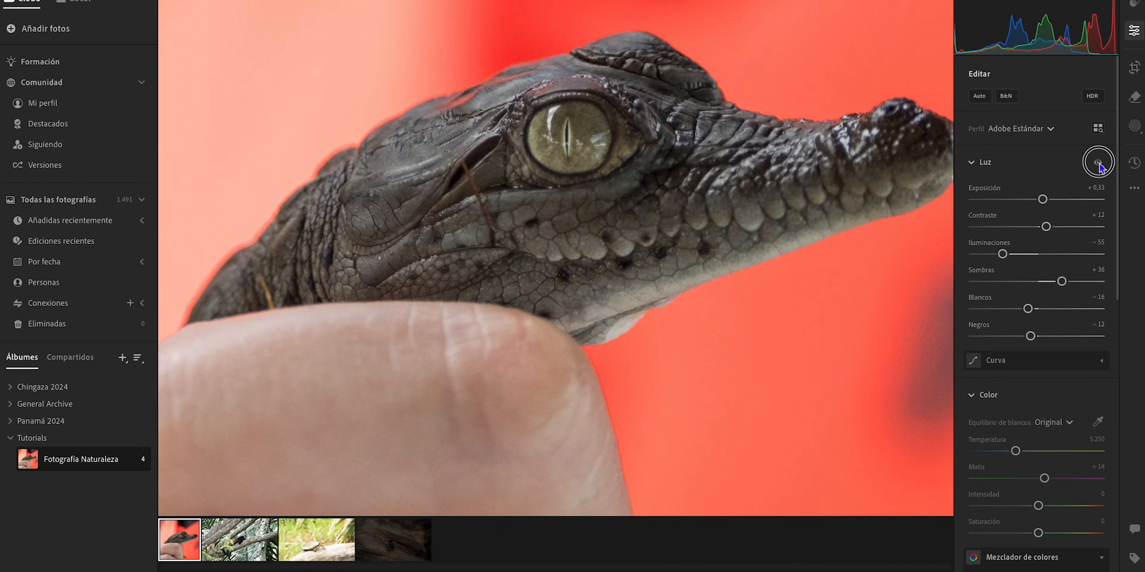
click(1098, 163)
click(1098, 163)
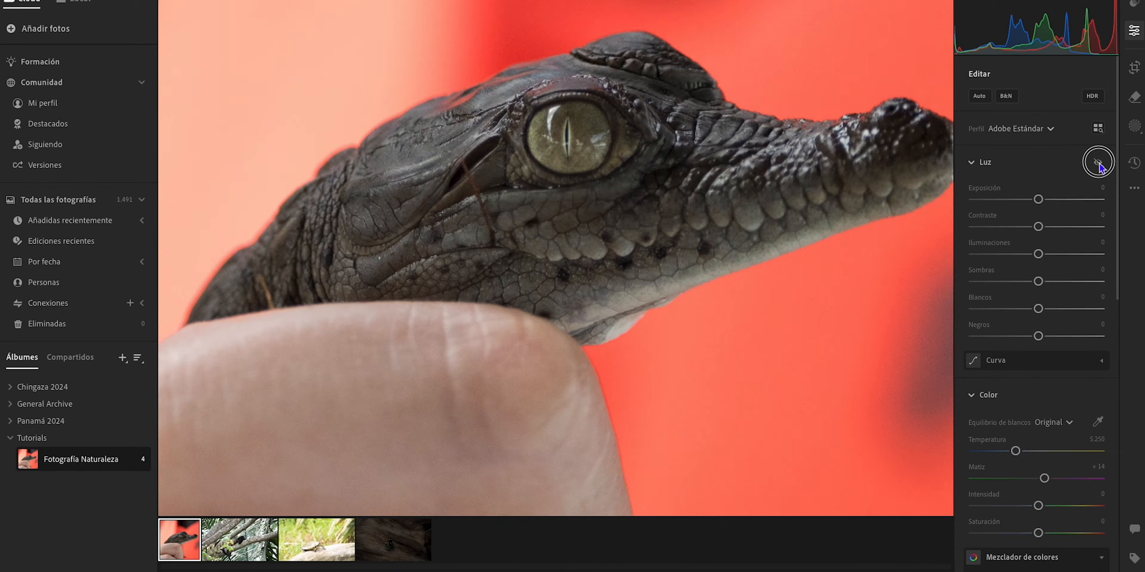
- Switch the Luz adjustments back on to finish comparing the crocodile photo
click(1098, 163)
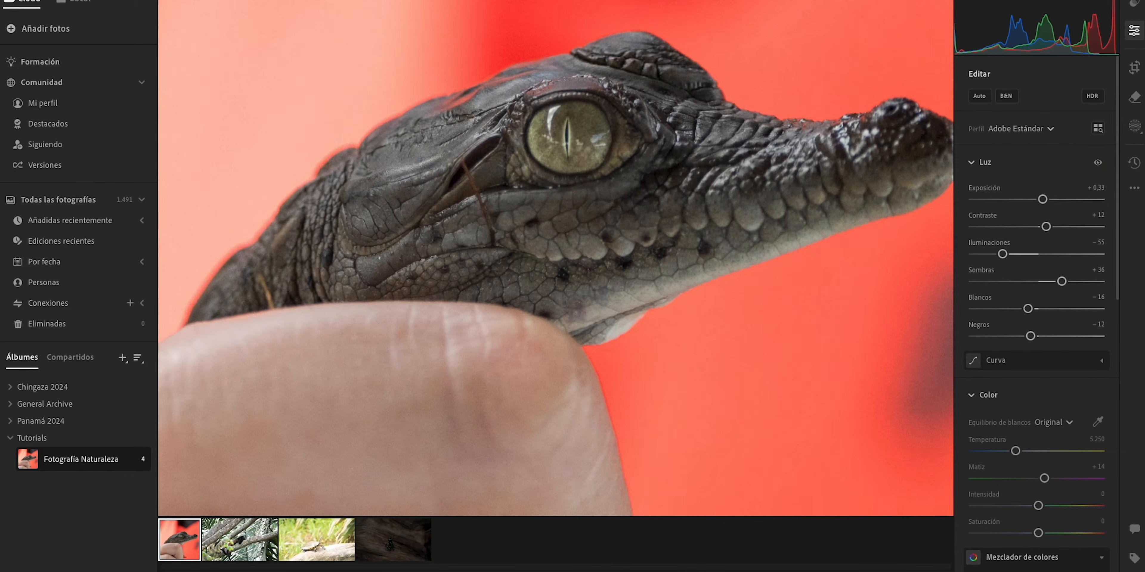
click(1098, 163)
- Warm the crocodile photo's white balance to a Temperatura of 6.238 and check the whole photo
scroll(1026, 378, down, 4)
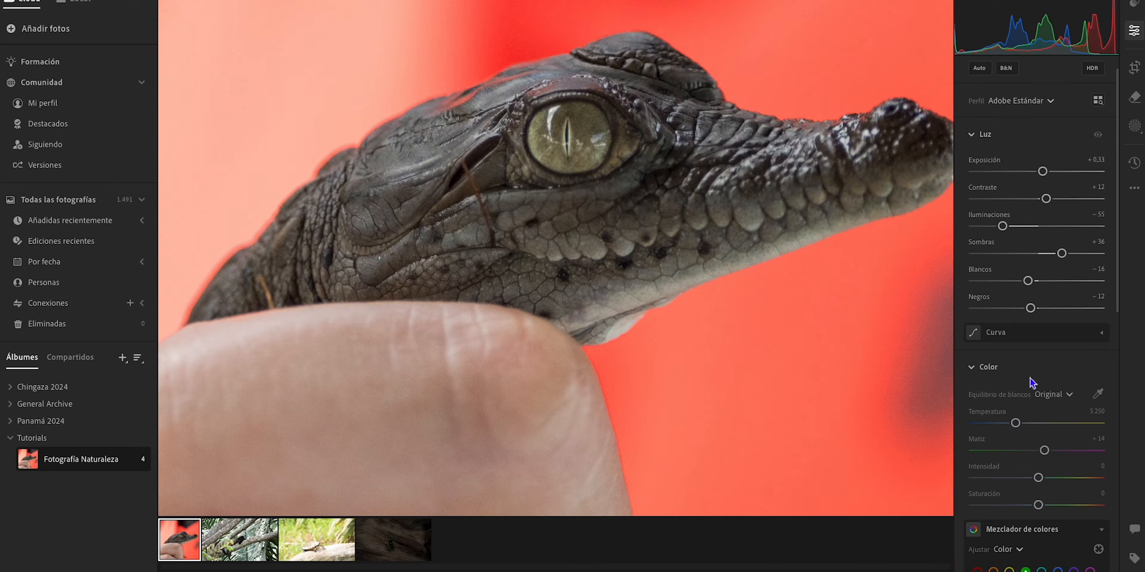
scroll(595, 170, down, 2)
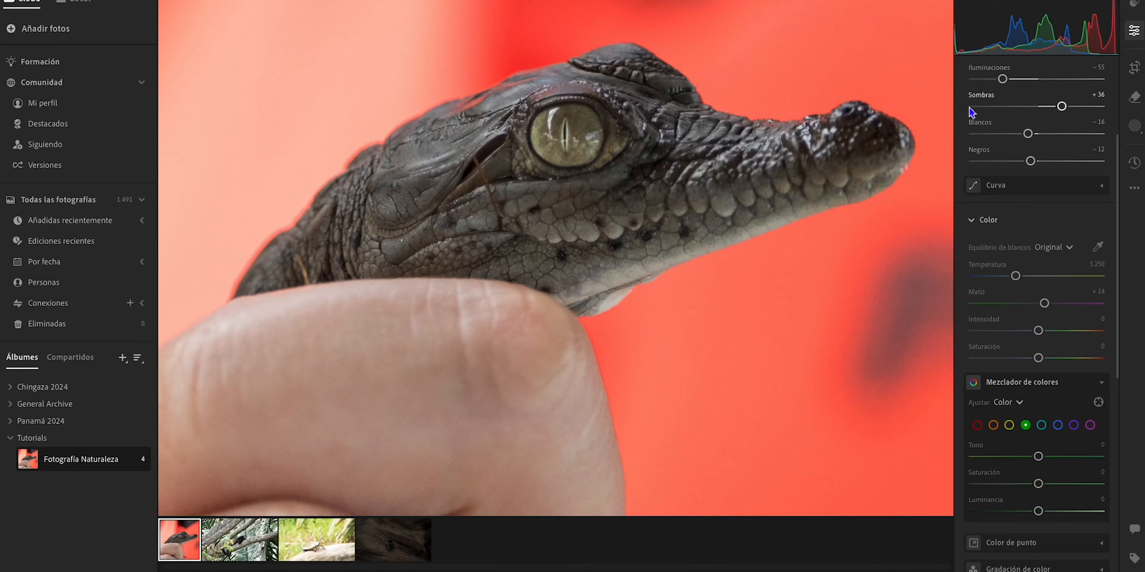
drag(1015, 276, 1029, 276)
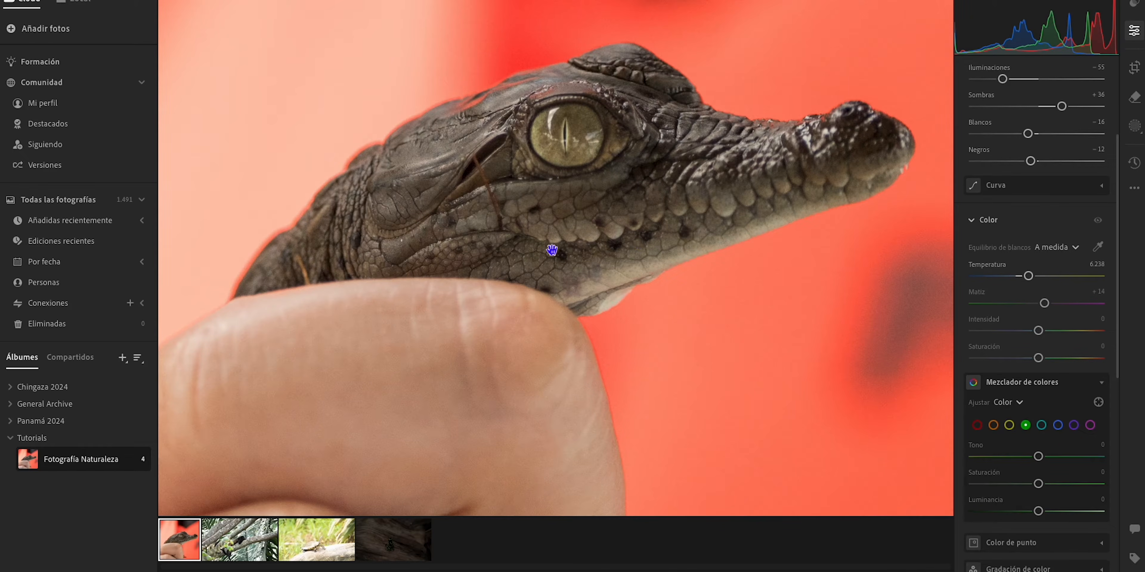
click(638, 243)
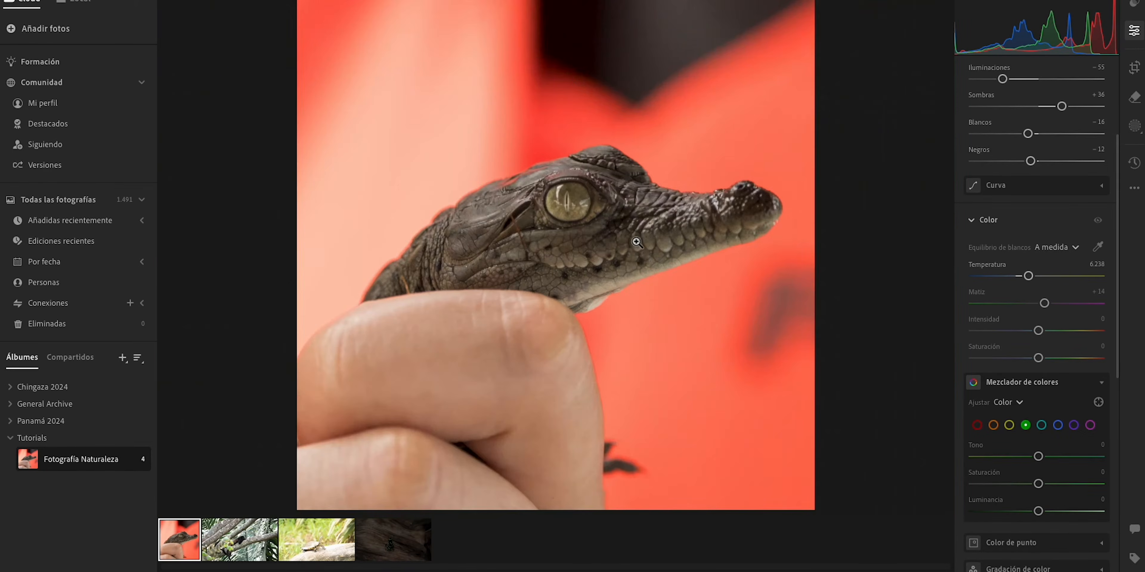
click(630, 314)
- Set the crocodile photo's Temperatura to 5.329 and Matiz to −2
drag(1028, 276, 1039, 306)
key(alt)
click(422, 227)
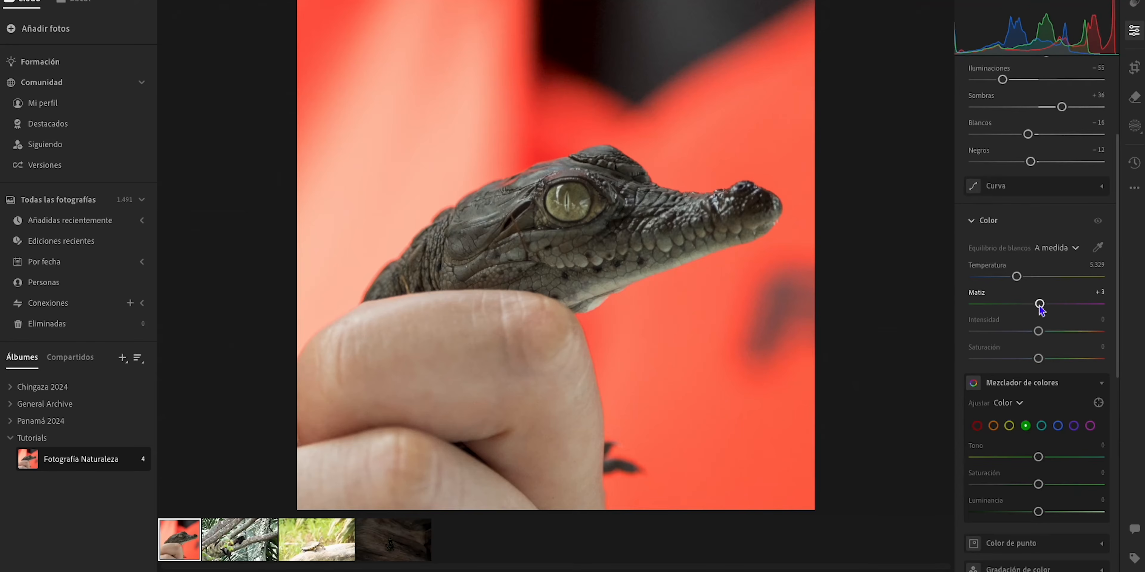
drag(1040, 305, 1037, 306)
- Set the crocodile photo's Intensidad to +22 and Saturación to −6
click(590, 248)
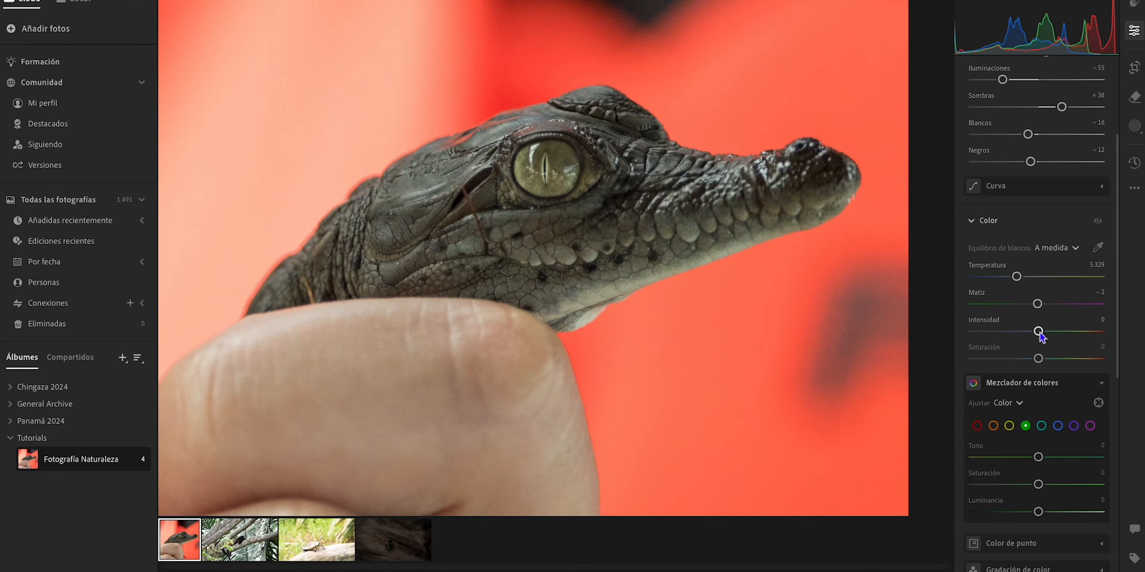
drag(1045, 336, 1052, 333)
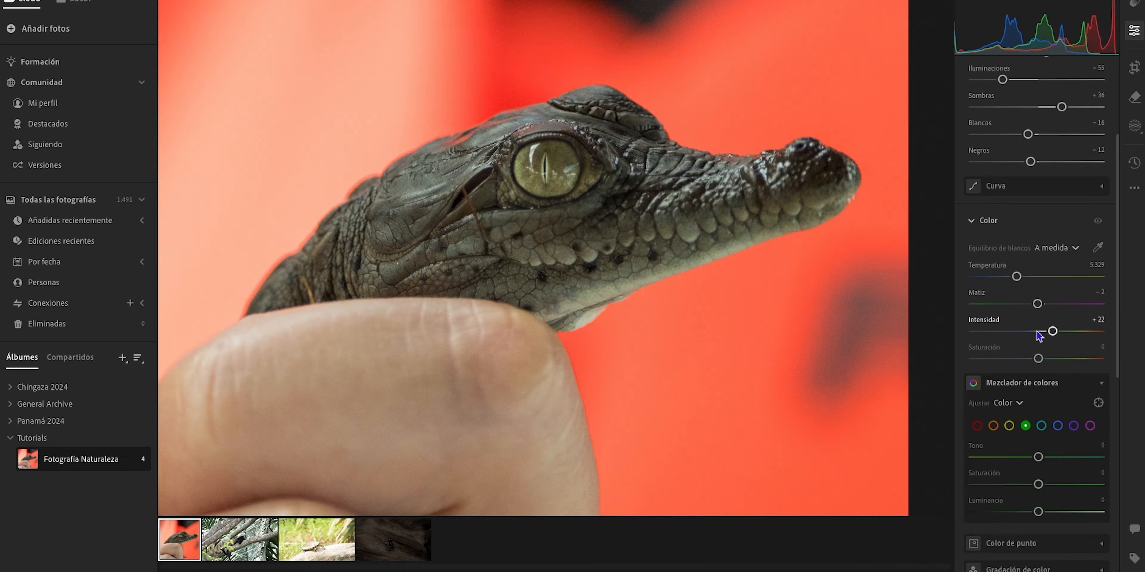
drag(1039, 360, 1034, 359)
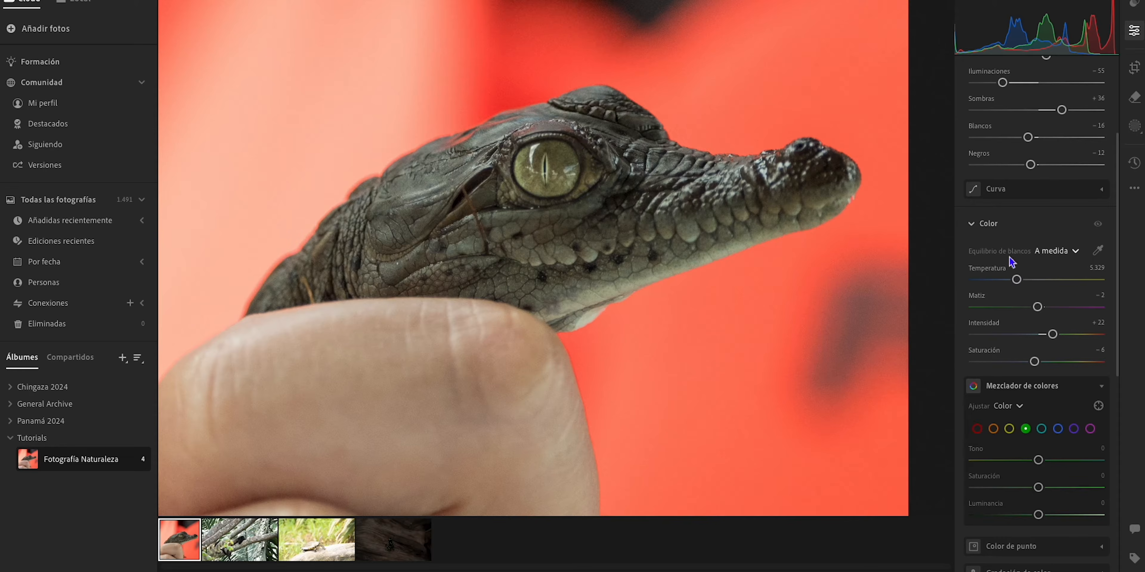
- Readjust the crocodile photo's white balance to a Temperatura of 5.225 and a Matiz of +5
scroll(1101, 231, up, 1)
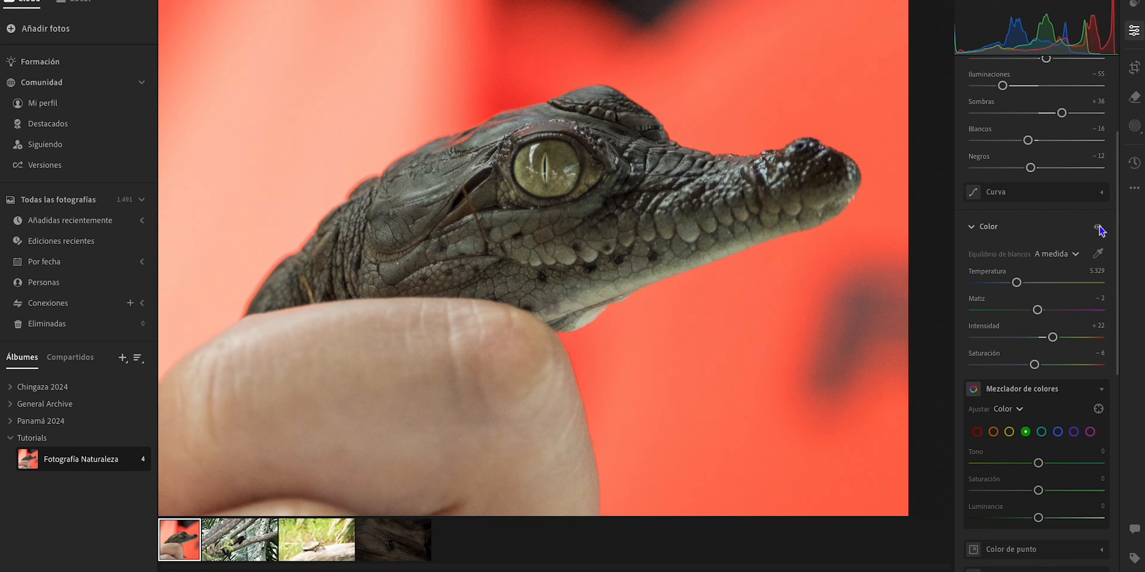
scroll(1102, 232, up, 1)
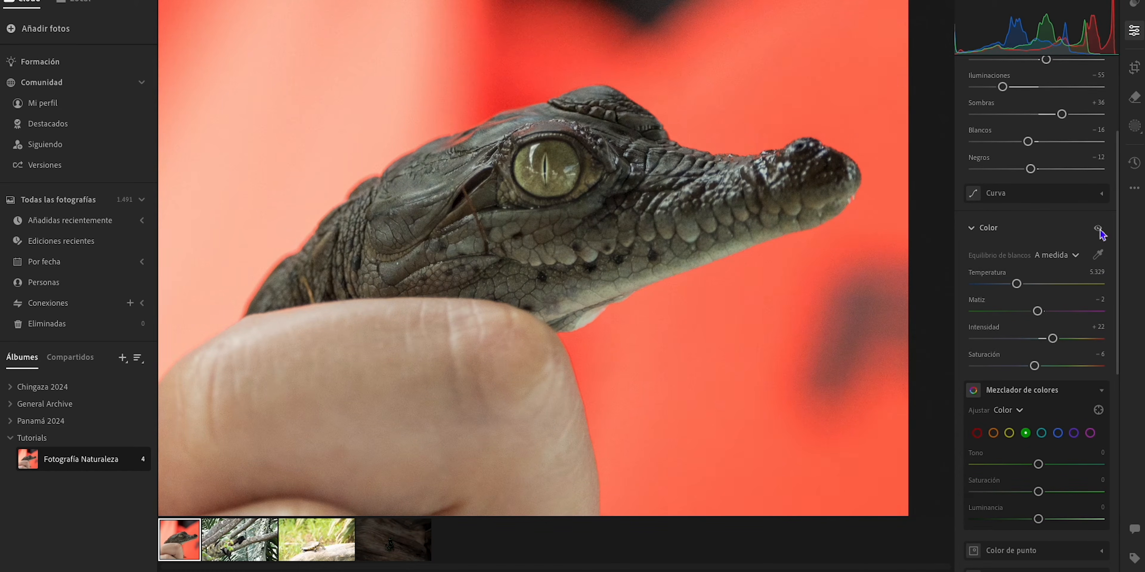
drag(1037, 311, 1015, 287)
scroll(971, 276, down, 3)
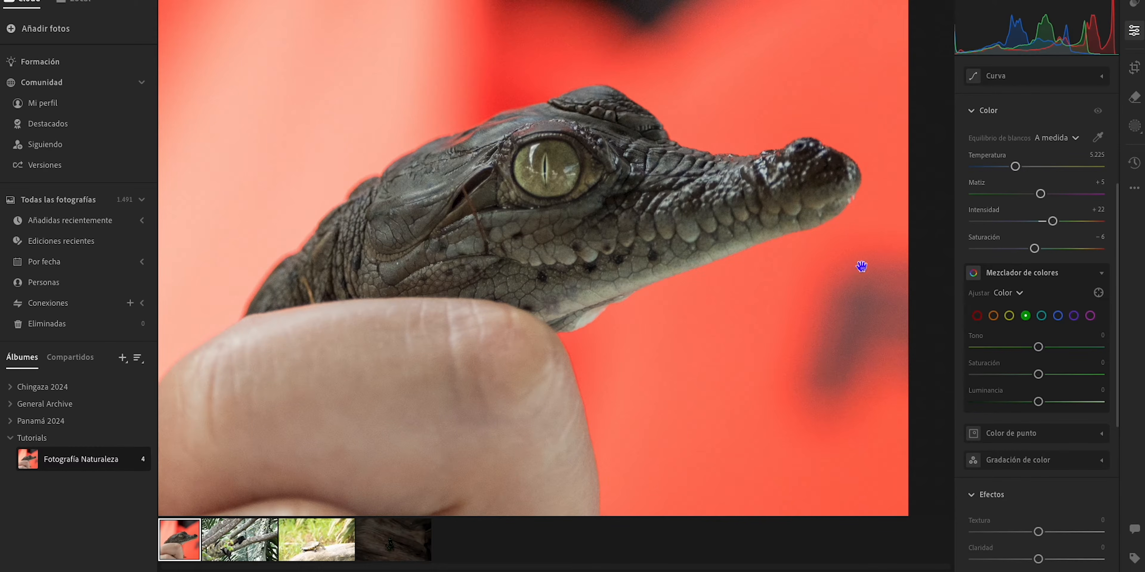
- Try a Tono of −100 on the oranges in the Mezclador de colores and undo it
click(671, 233)
click(993, 316)
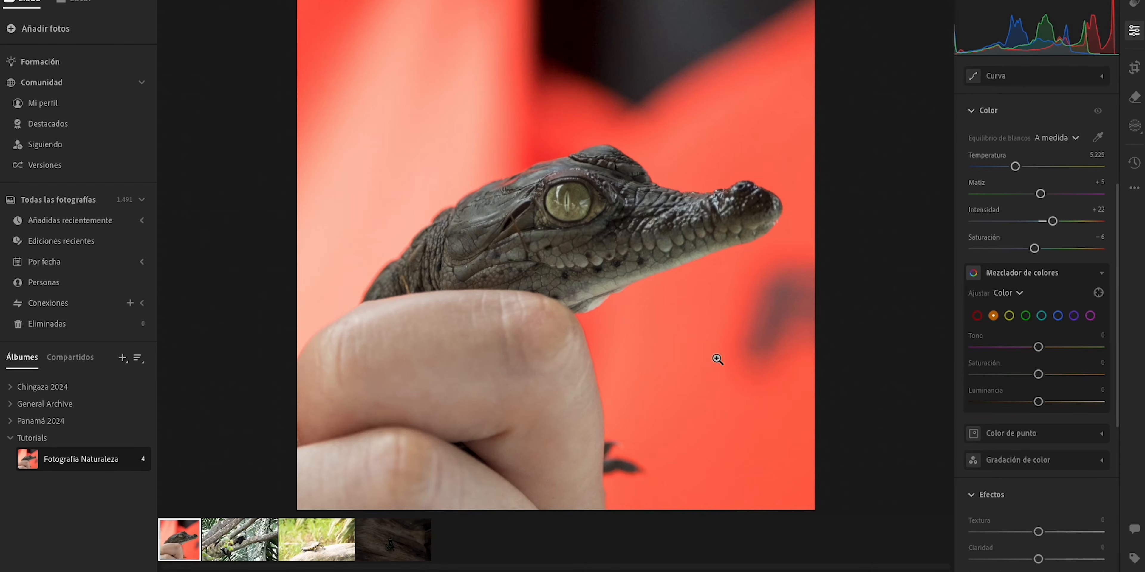
drag(1038, 347, 974, 347)
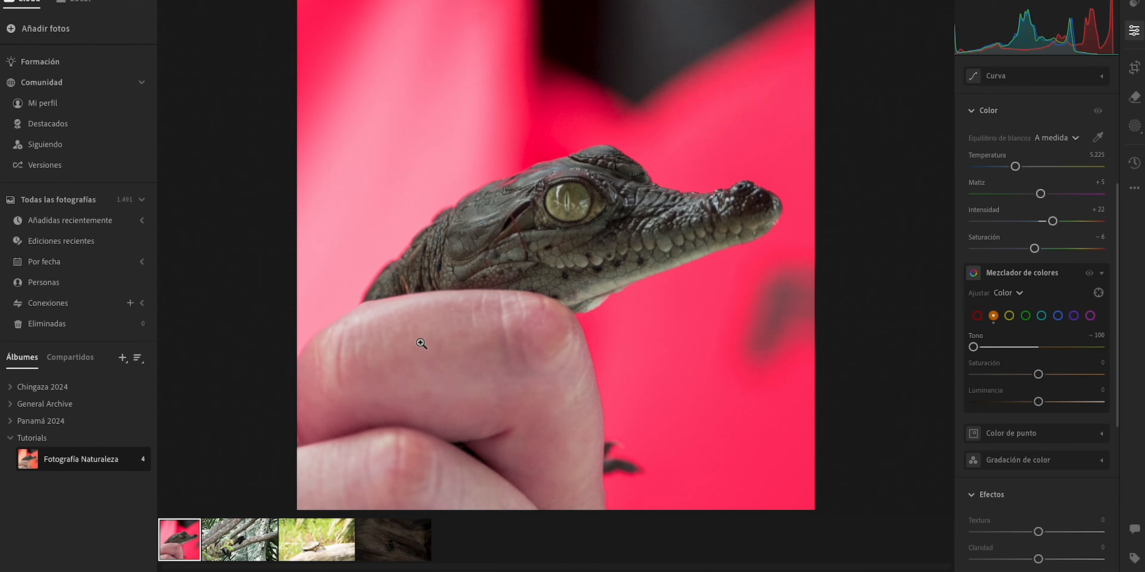
key(ctrl+z)
- Set the greens' Saturación to +16 in the Mezclador de colores and compare the photo with its original
click(1026, 315)
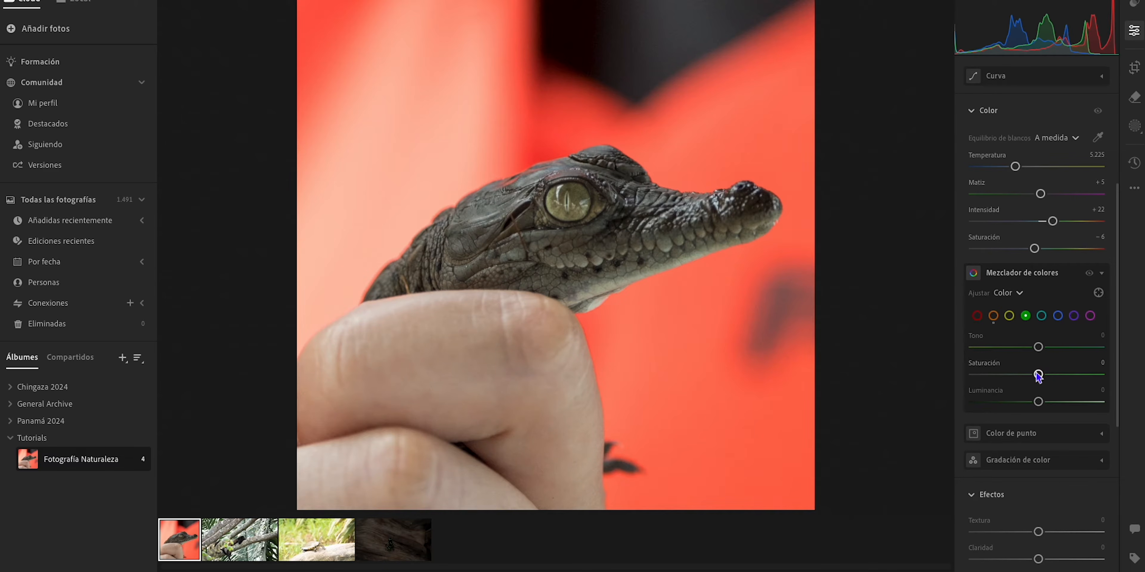
drag(1038, 374, 1038, 402)
click(934, 571)
click(934, 570)
click(934, 571)
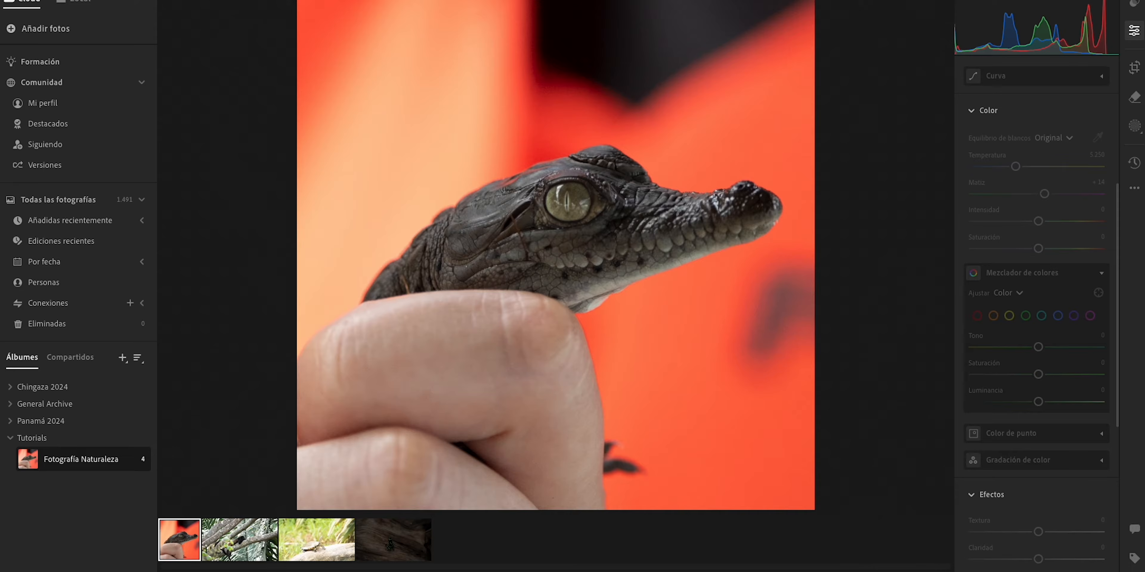
key(backslash)
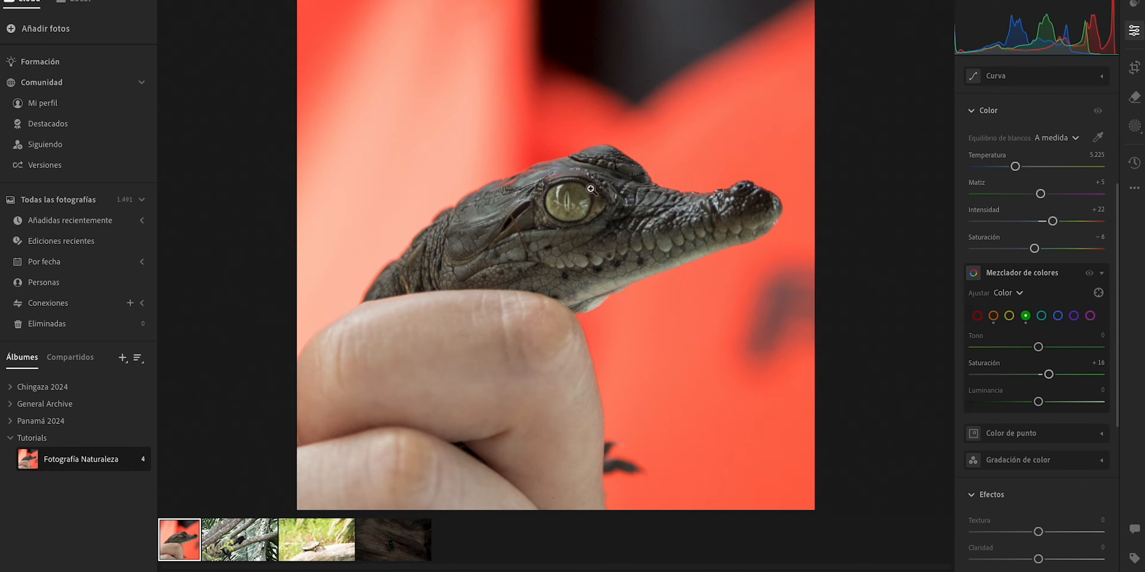
key(backslash)
- Enable Quitar la aberración cromática and Activar correcciones de lente, switching each off and on to compare its effect
scroll(1048, 427, down, 8)
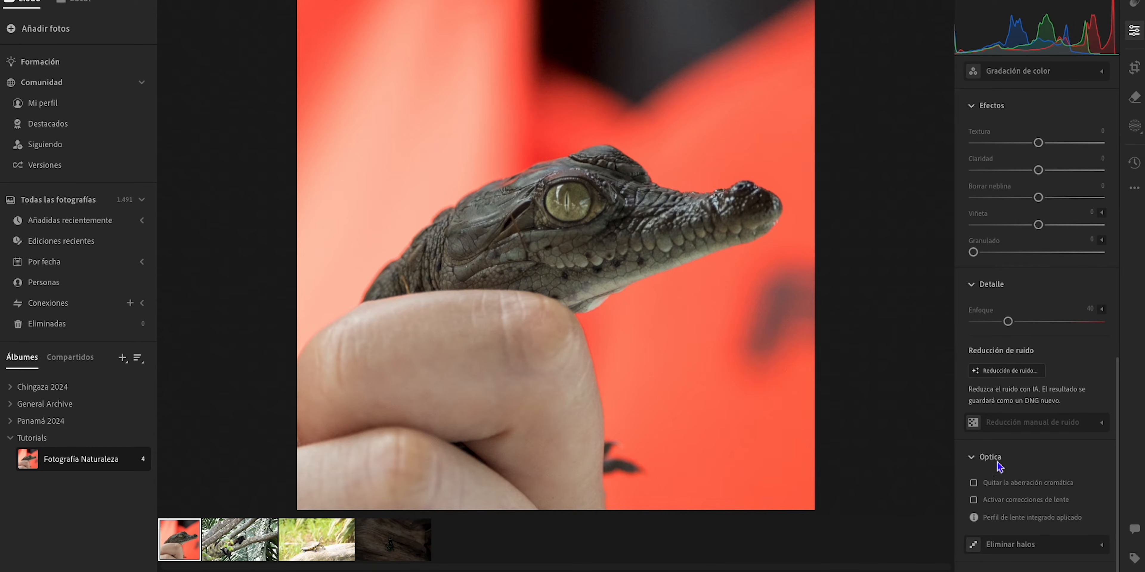
click(973, 483)
click(982, 502)
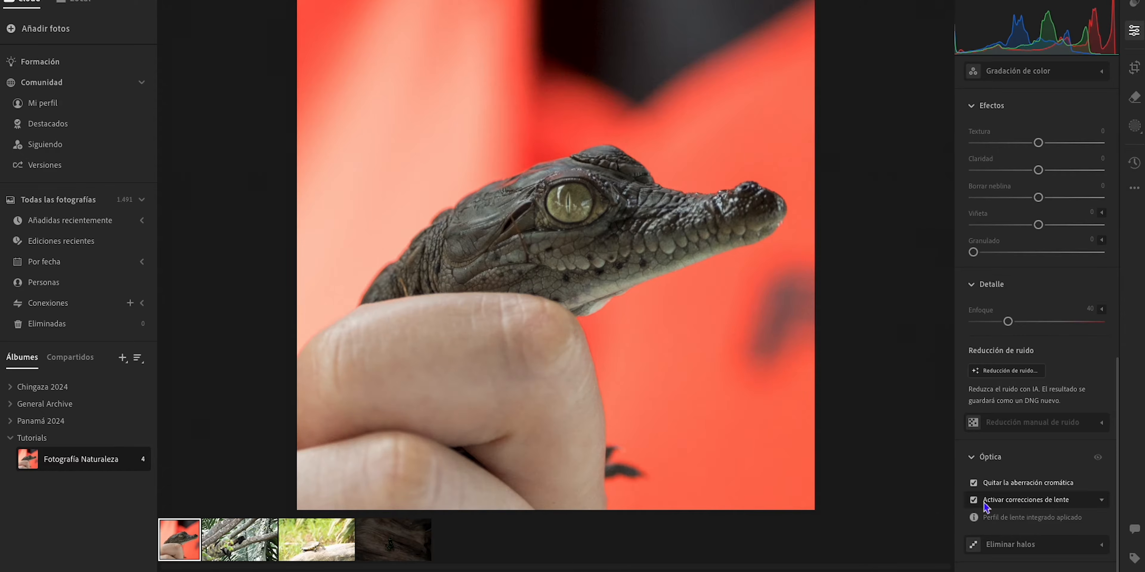
click(974, 501)
click(973, 501)
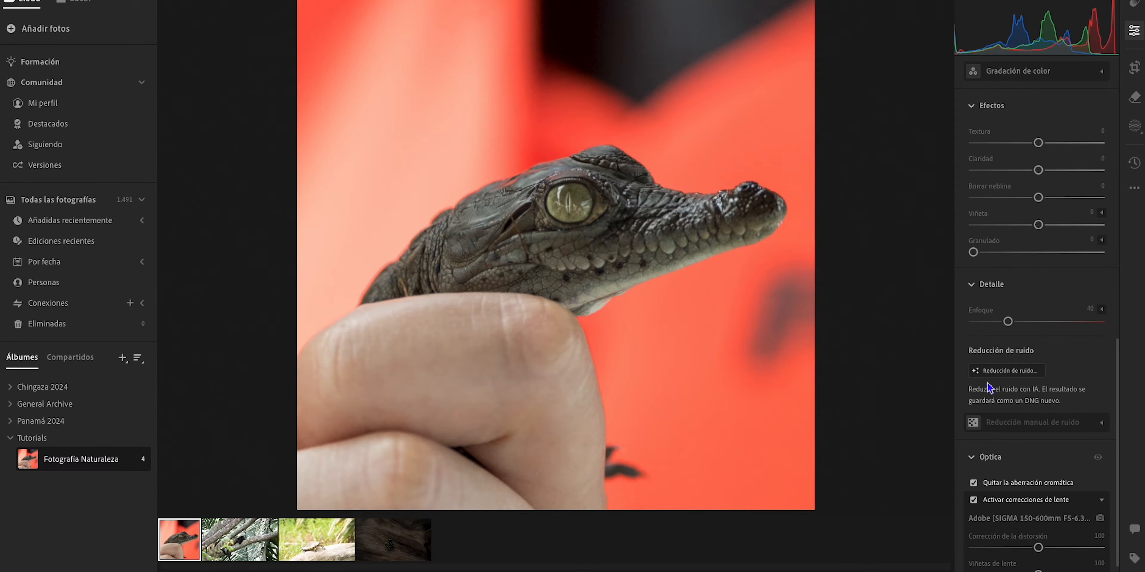
scroll(1056, 446, down, 2)
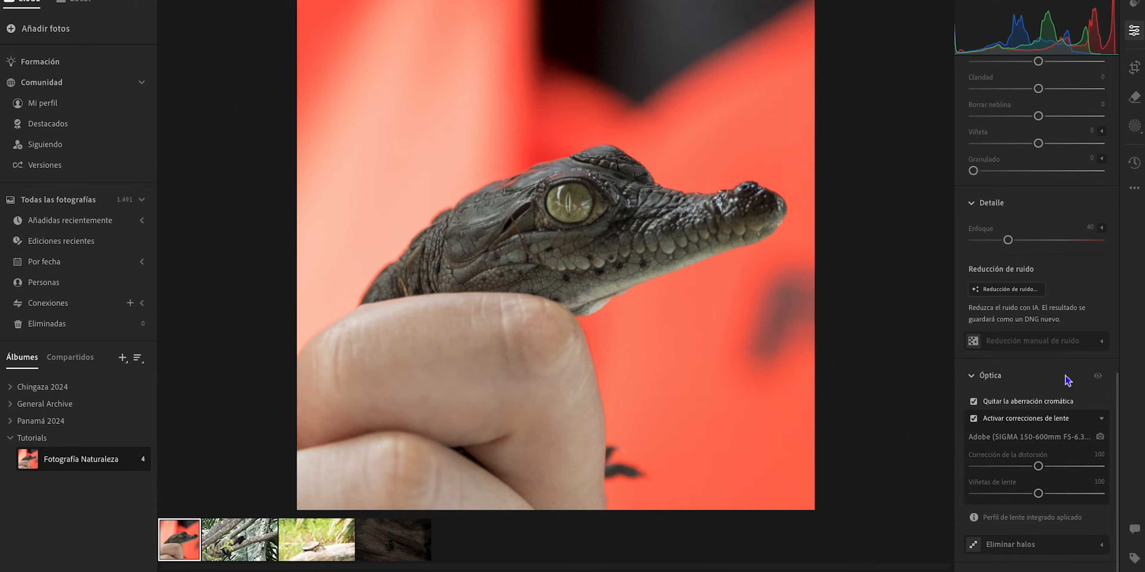
click(973, 402)
click(973, 402)
- Set the crocodile photo's Claridad to +24 and compare it with the Efectos adjustments off and on
scroll(984, 199, up, 4)
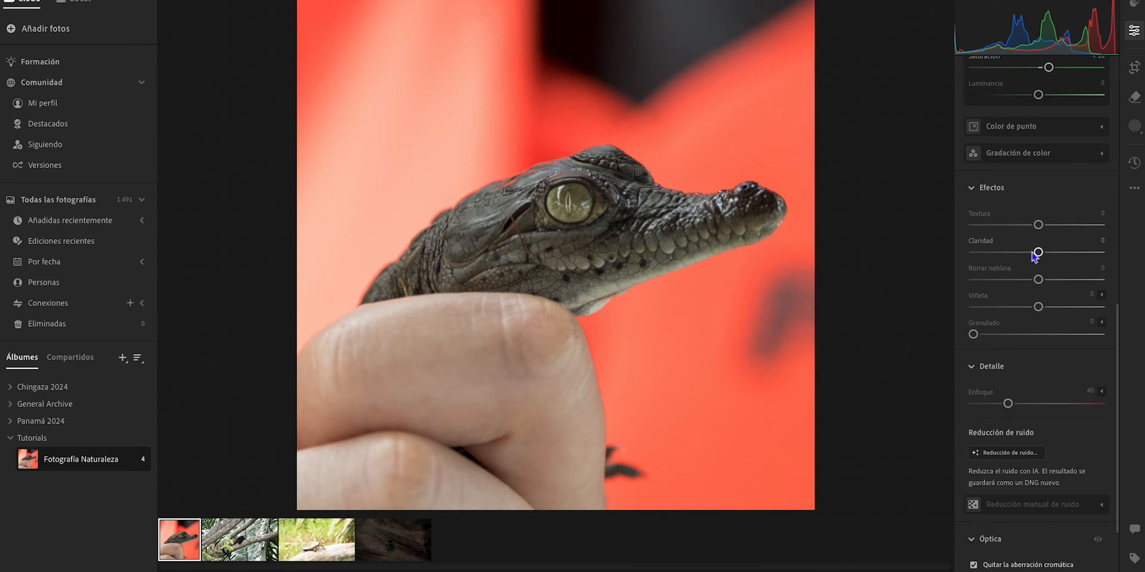
click(553, 225)
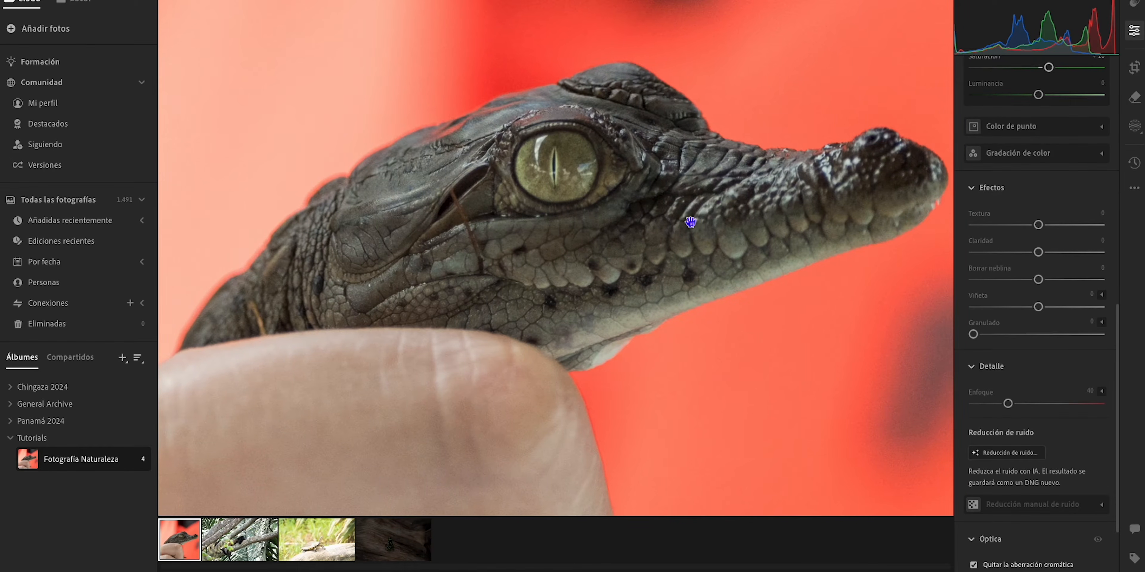
drag(1038, 252, 1101, 259)
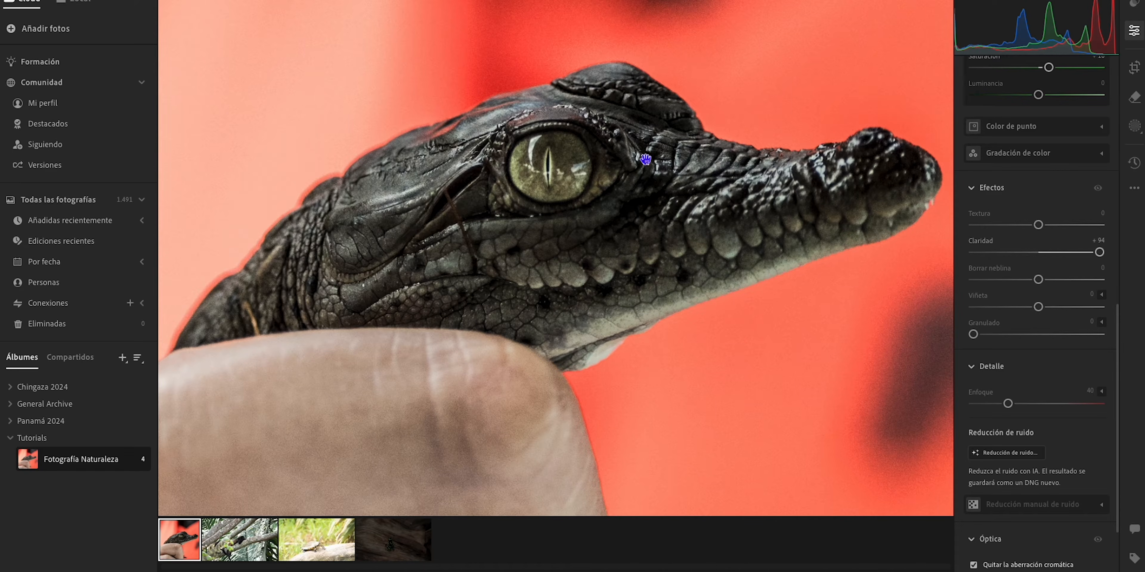
drag(1100, 252, 1057, 257)
click(1101, 192)
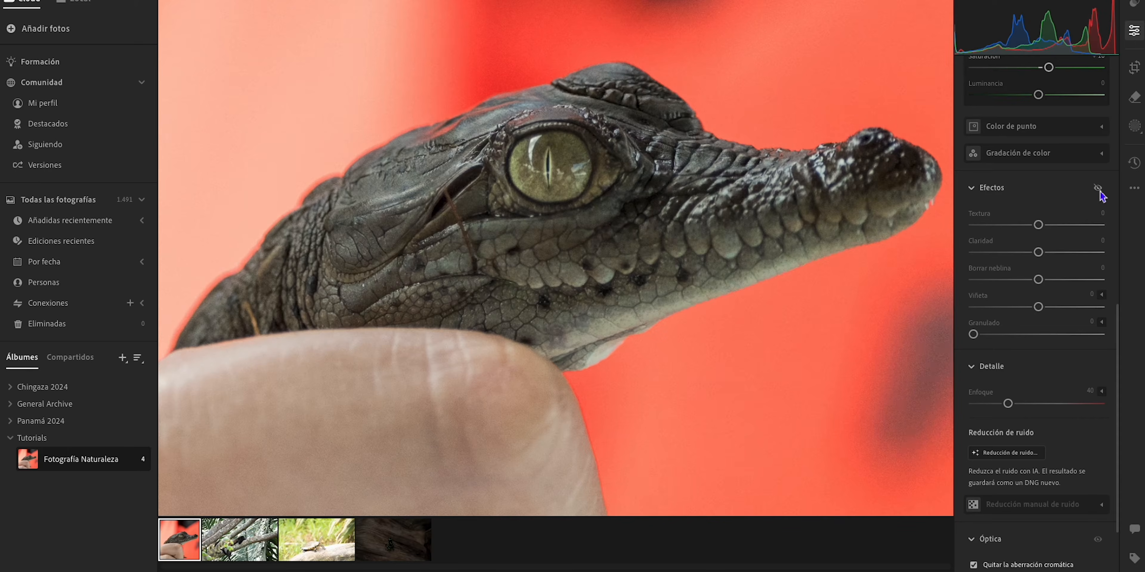
click(1100, 192)
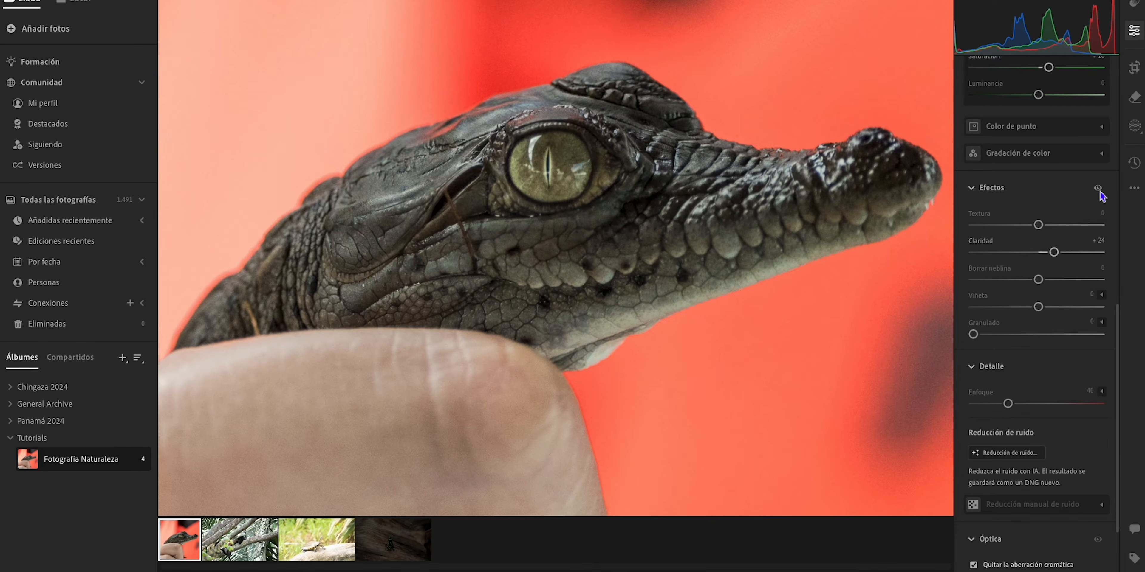
- Set Borrar neblina to +5 and compare the whole crocodile photo with its original
mouse_move(1039, 281)
mouse_down()
mouse_move(956, 279)
mouse_move(1124, 279)
mouse_move(1055, 280)
mouse_up()
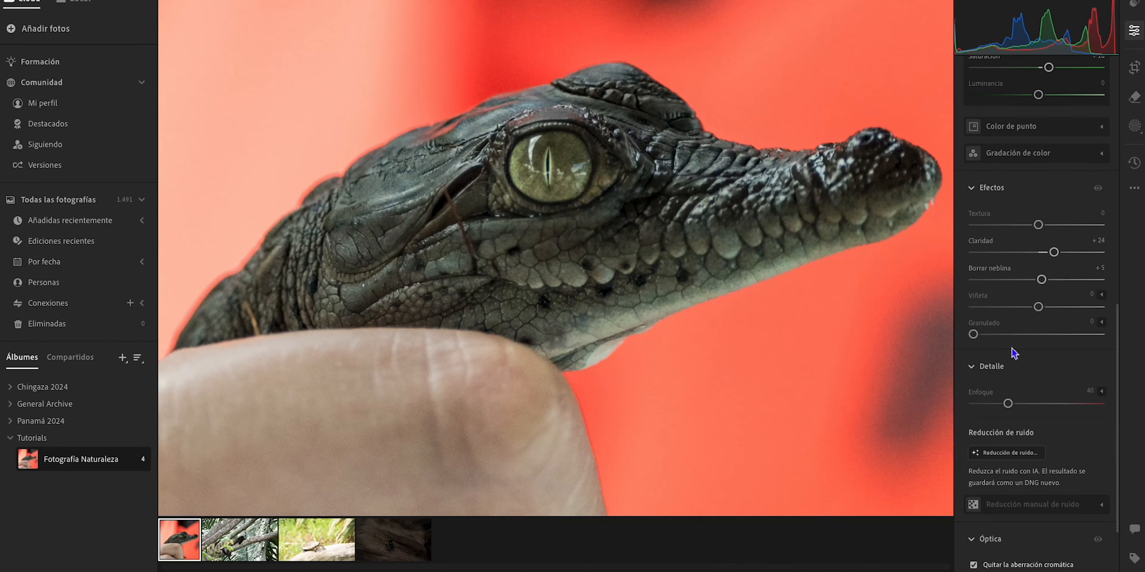
click(560, 170)
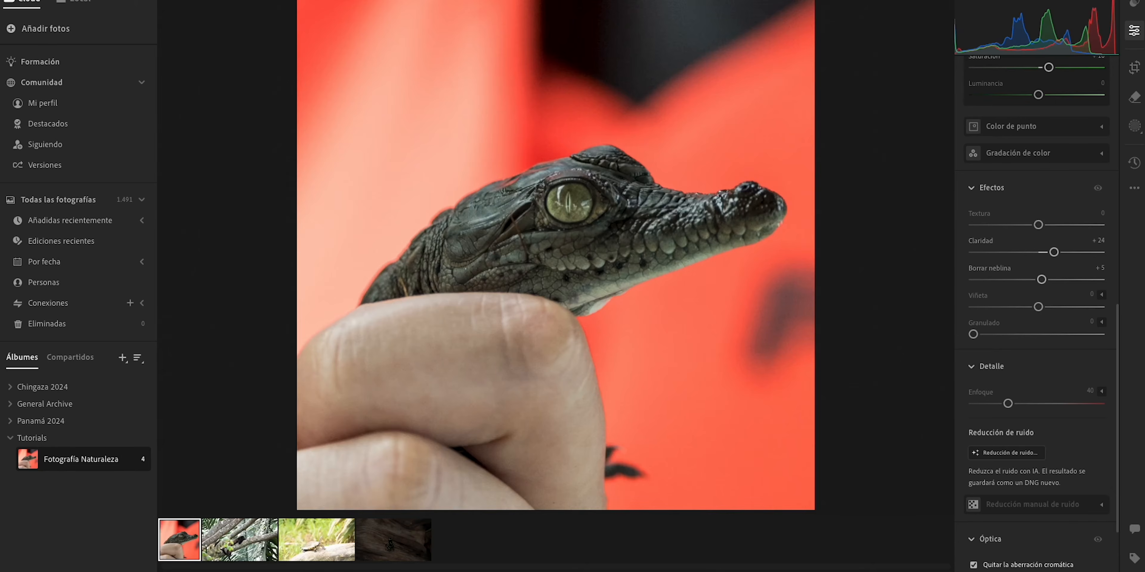
key(backslash)
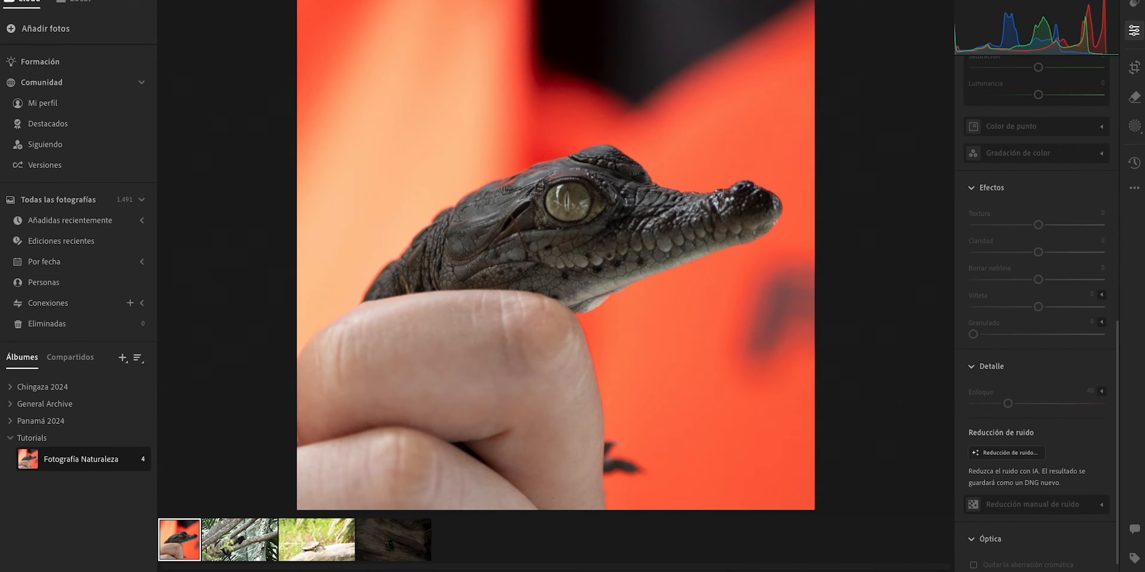
key(backslash)
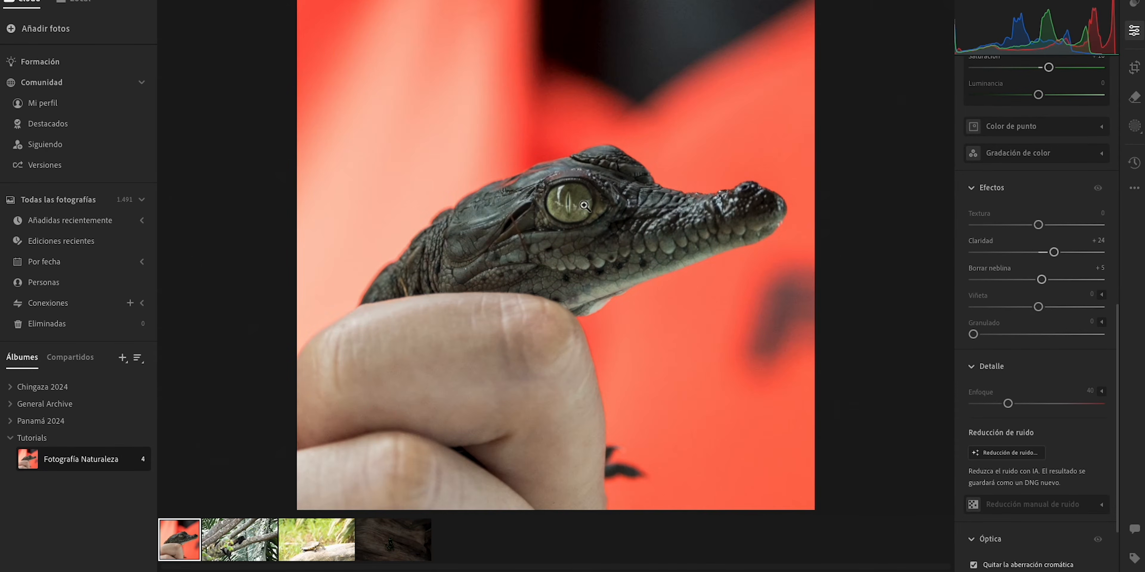
- Examine the noise around the crocodile's eye and skin up close and check the photo's ISO in its information
click(584, 205)
drag(590, 186, 795, 151)
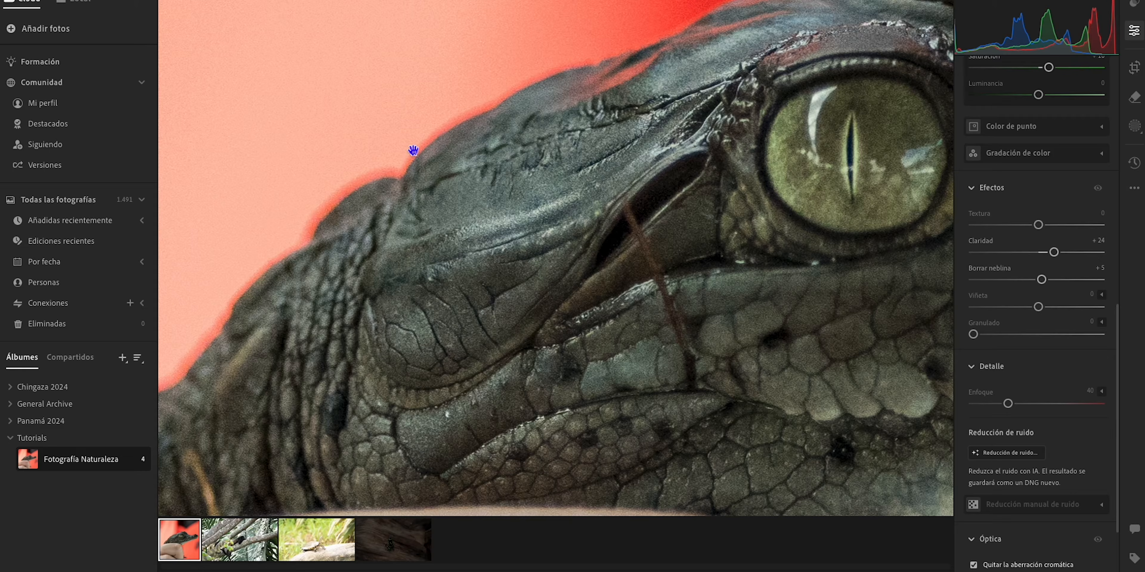
key(i)
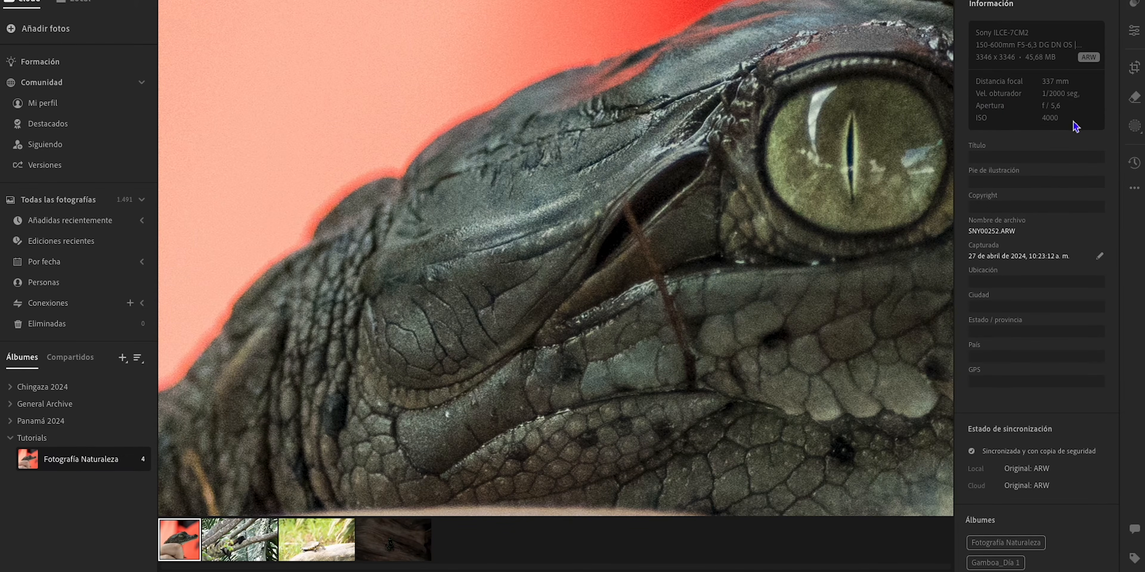
key(i)
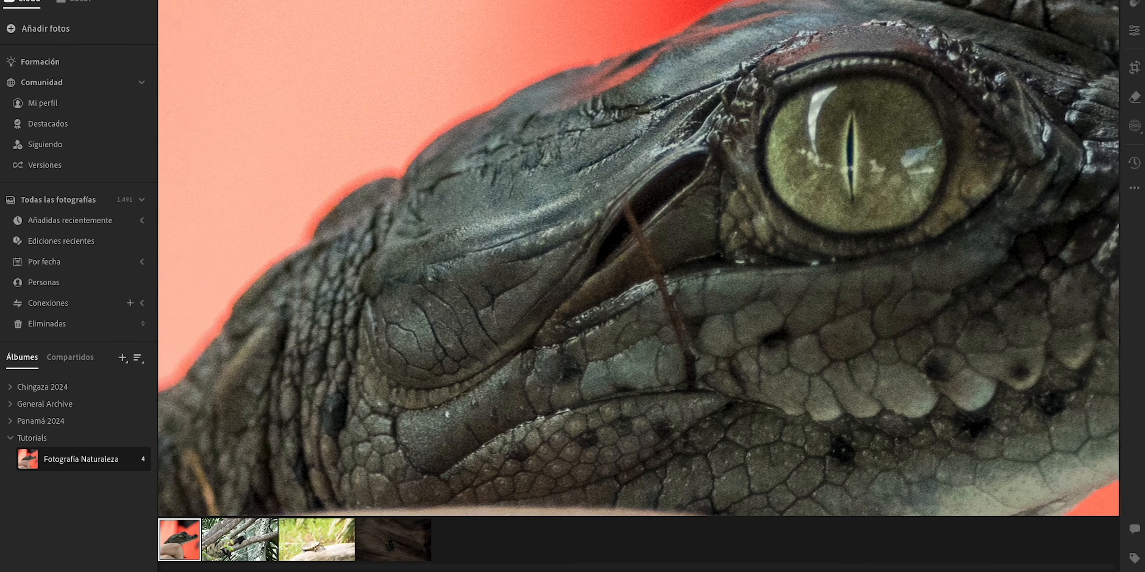
click(1135, 33)
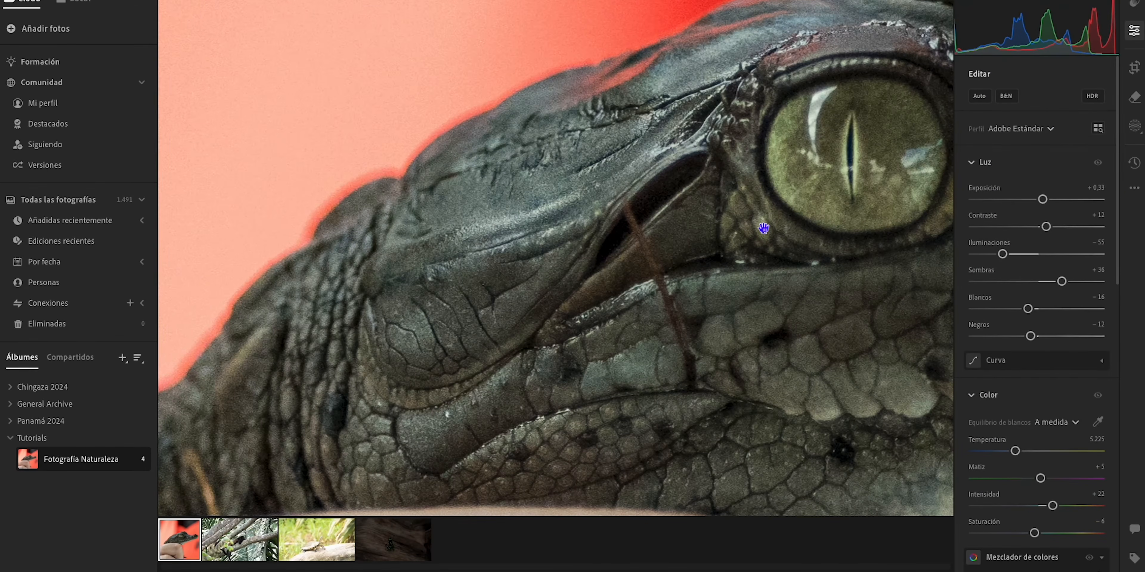
drag(708, 176, 477, 213)
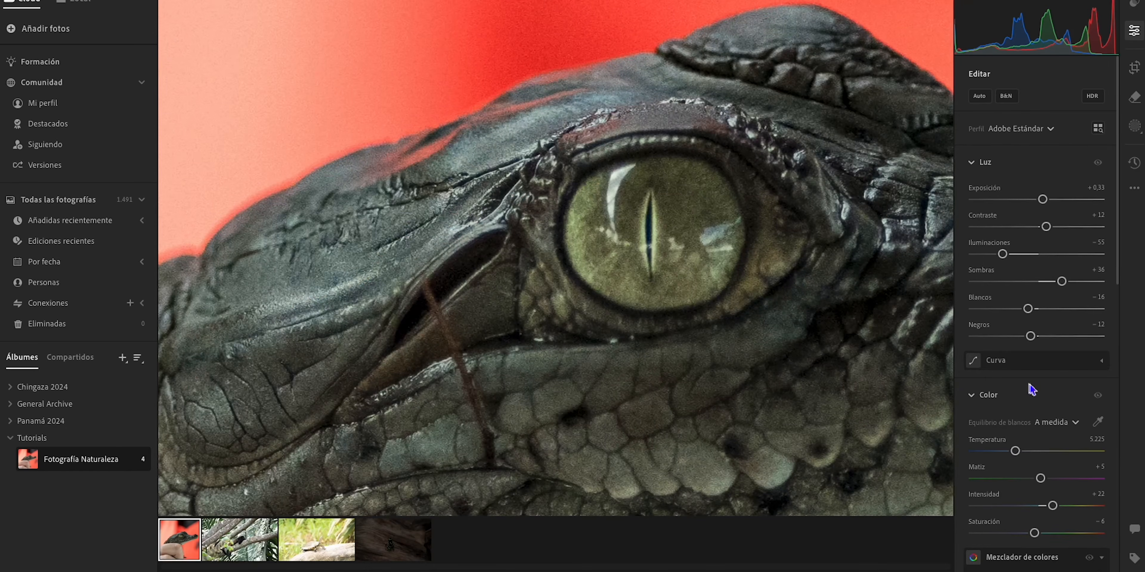
- Open AI Reducción de ruido for the crocodile photo and compare the enhanced and unenhanced previews on its head and snout
scroll(1026, 382, down, 6)
scroll(1021, 369, down, 10)
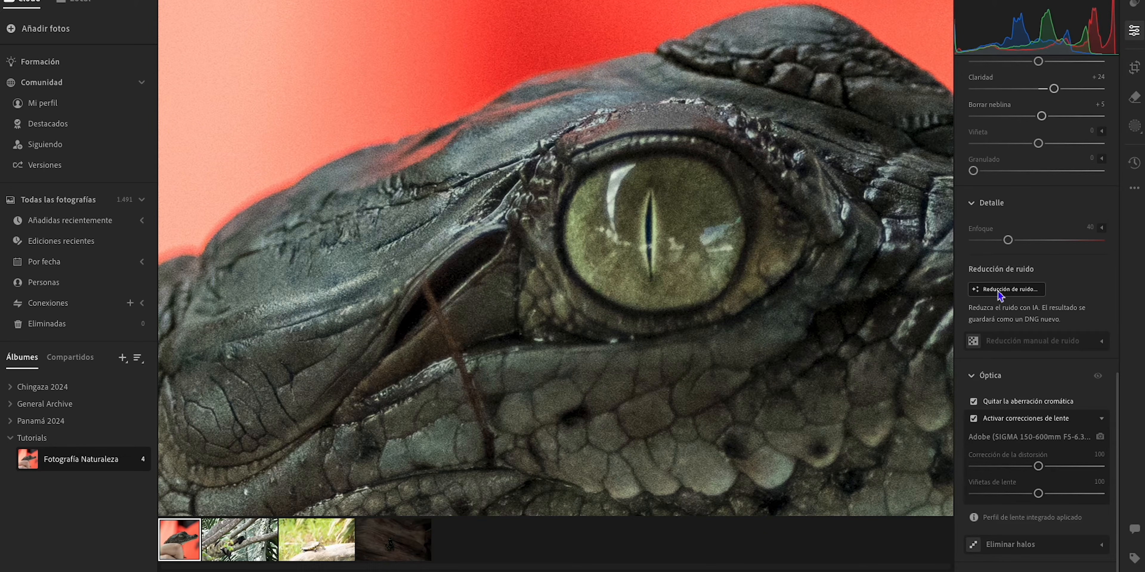
click(1014, 292)
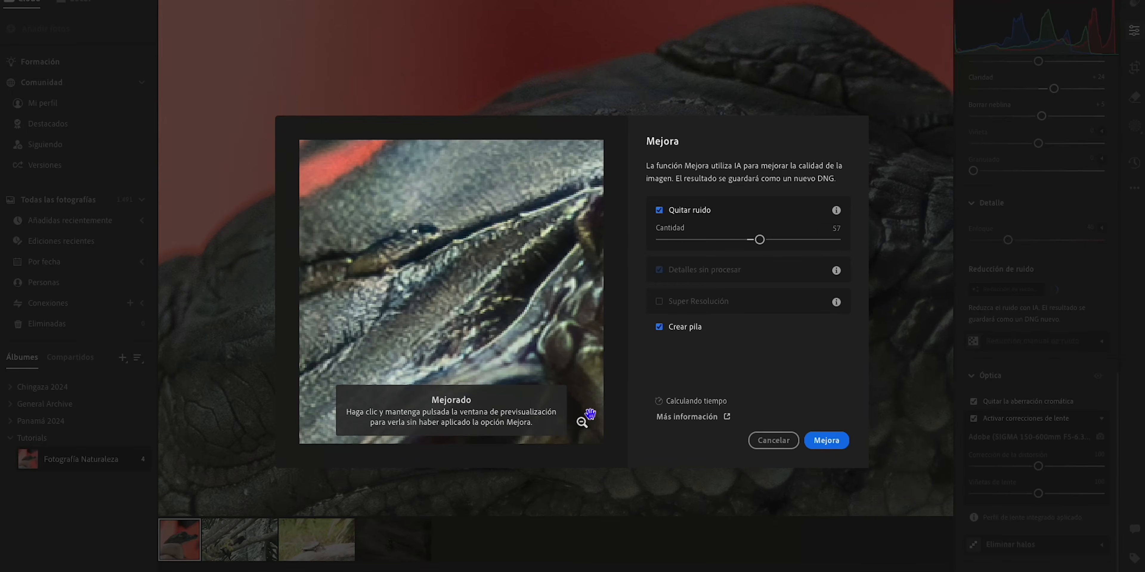
click(583, 424)
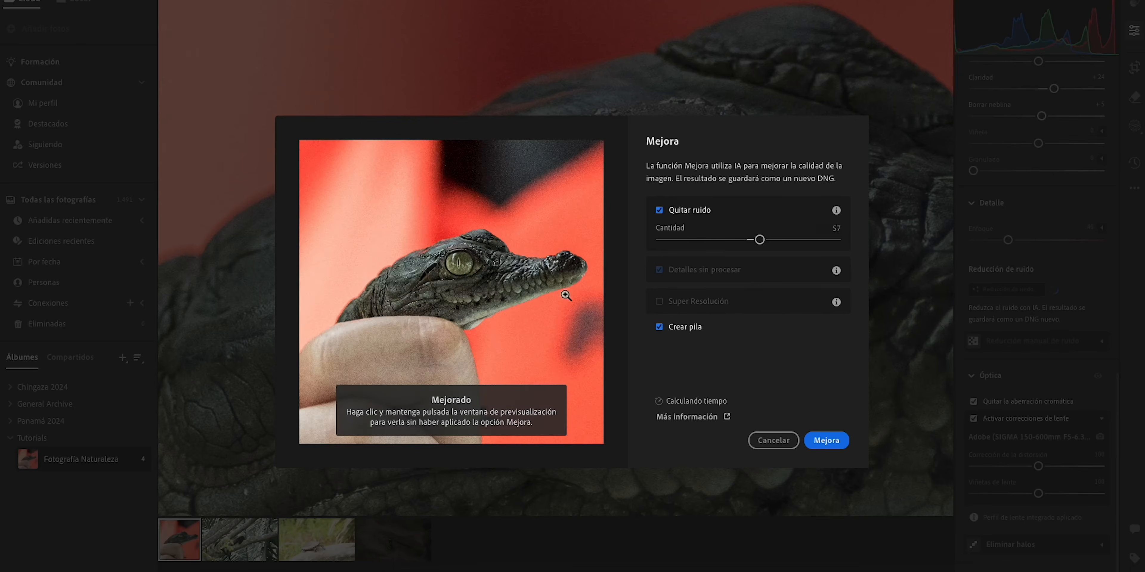
click(462, 266)
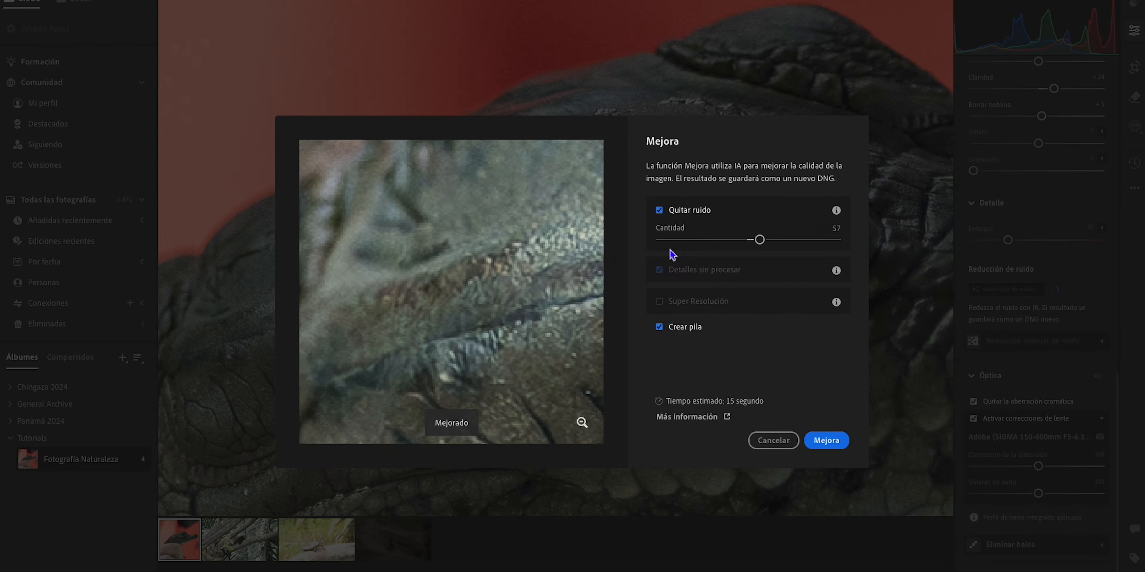
key(alt)
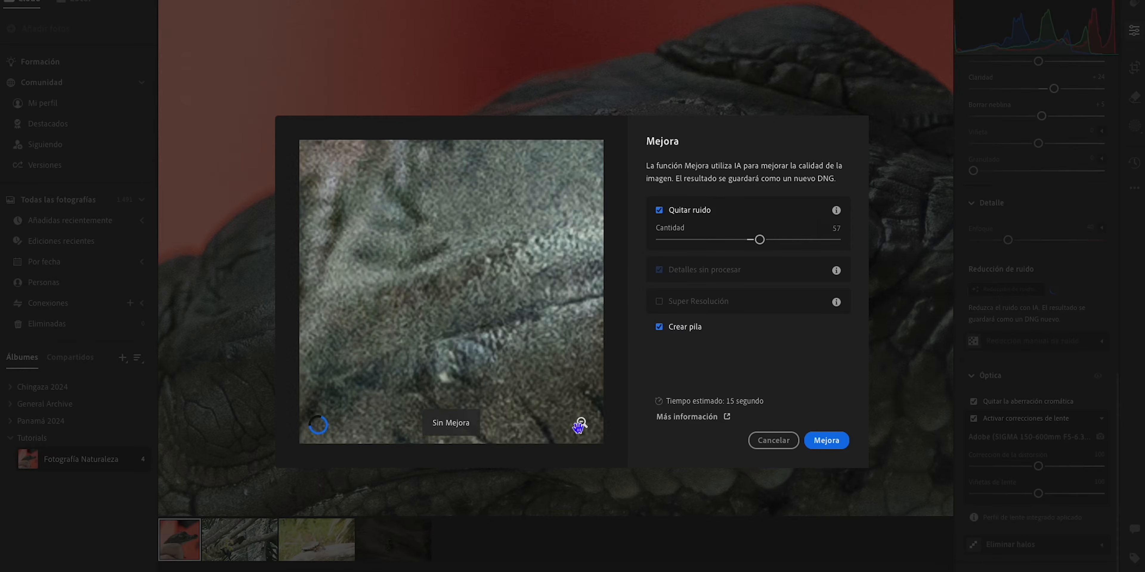
alt+click(584, 425)
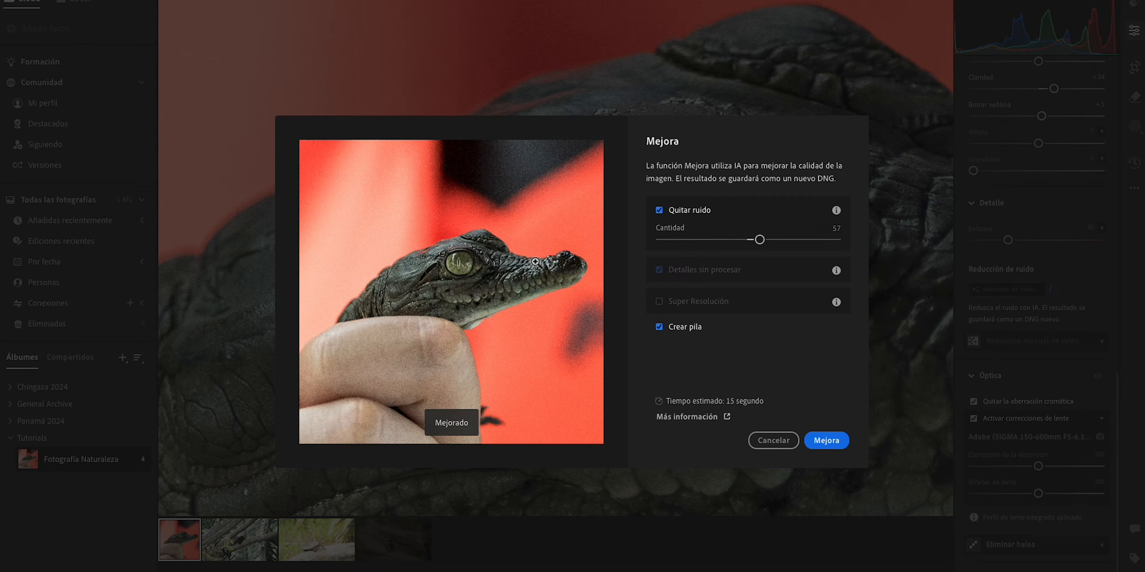
click(551, 261)
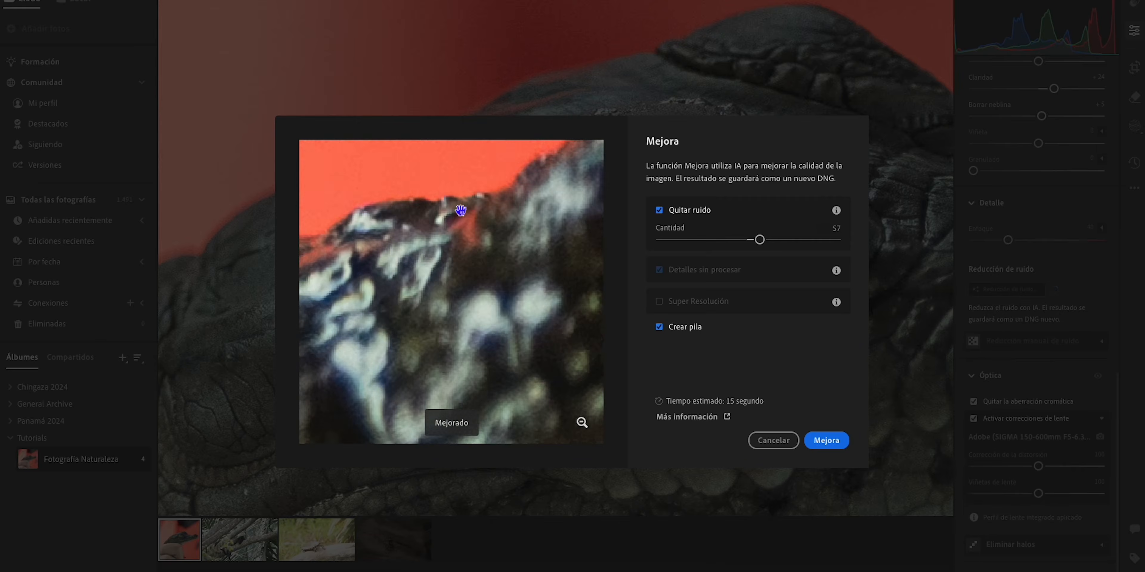
- Try Quitar ruido amounts of 47 and 50, checking the preview on the crocodile's head and around its eye
drag(759, 239, 747, 240)
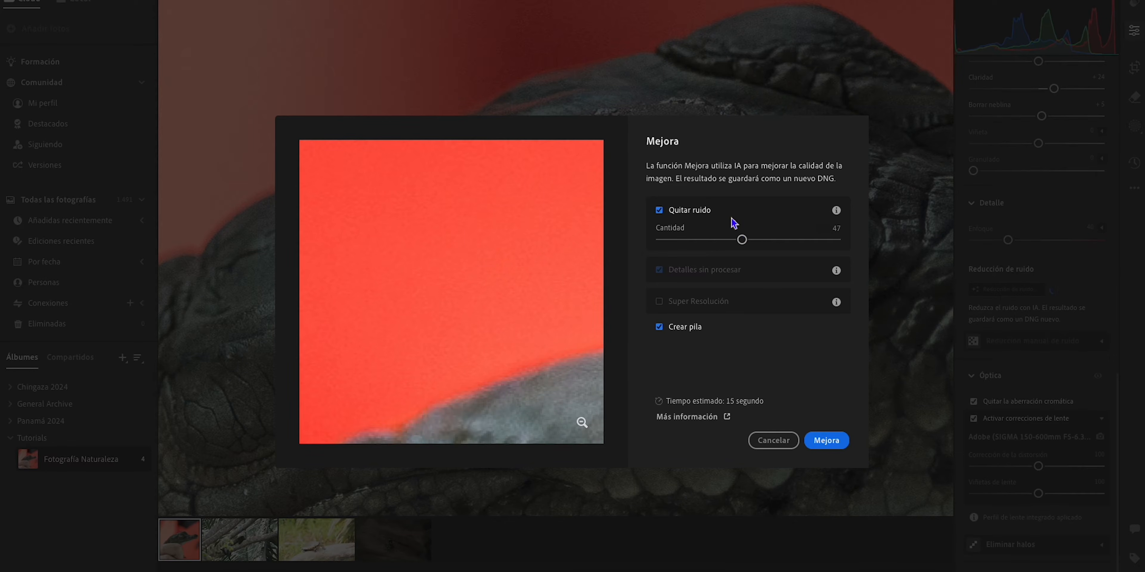
drag(557, 398, 553, 251)
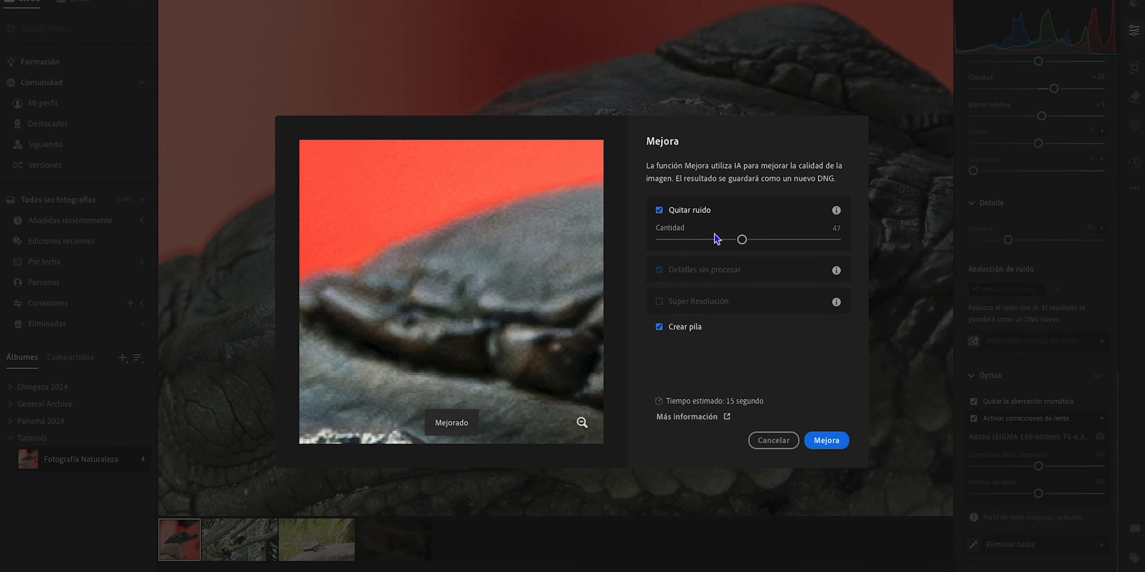
drag(742, 240, 747, 240)
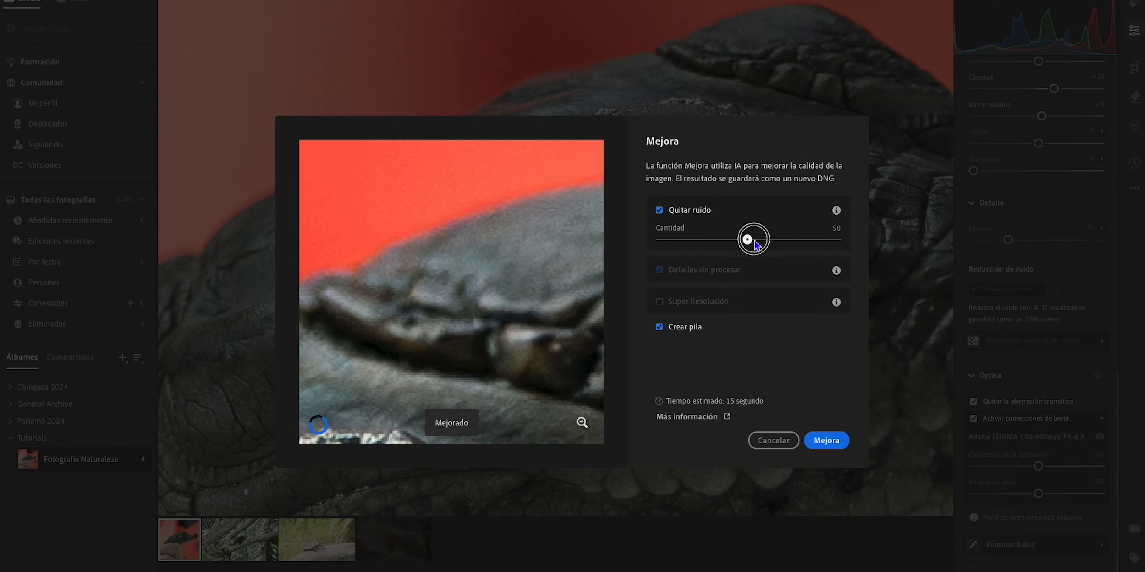
drag(541, 358, 518, 242)
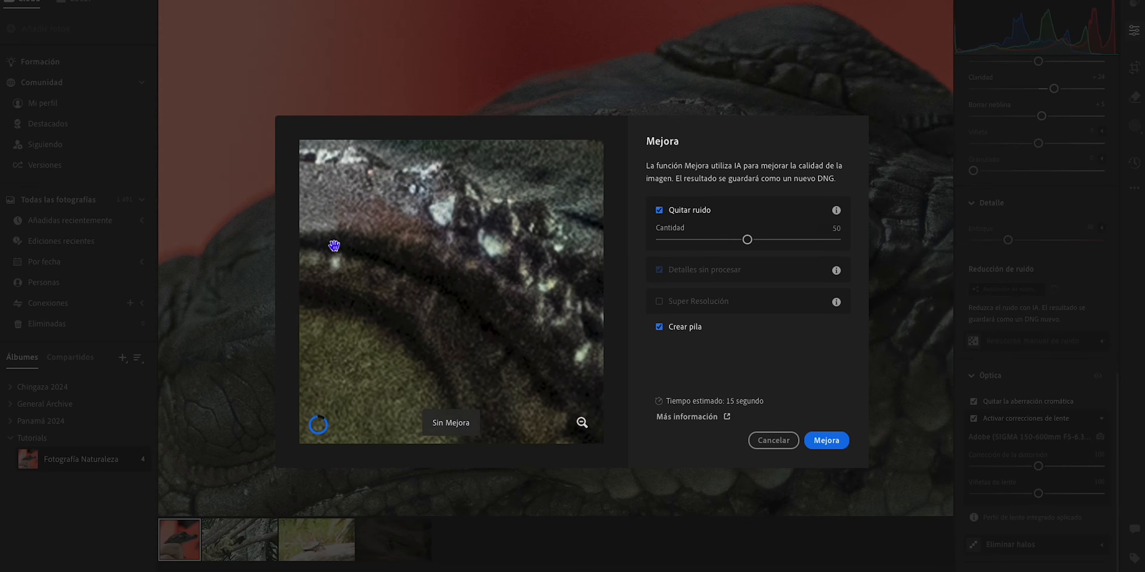
drag(332, 248, 542, 291)
drag(429, 275, 517, 176)
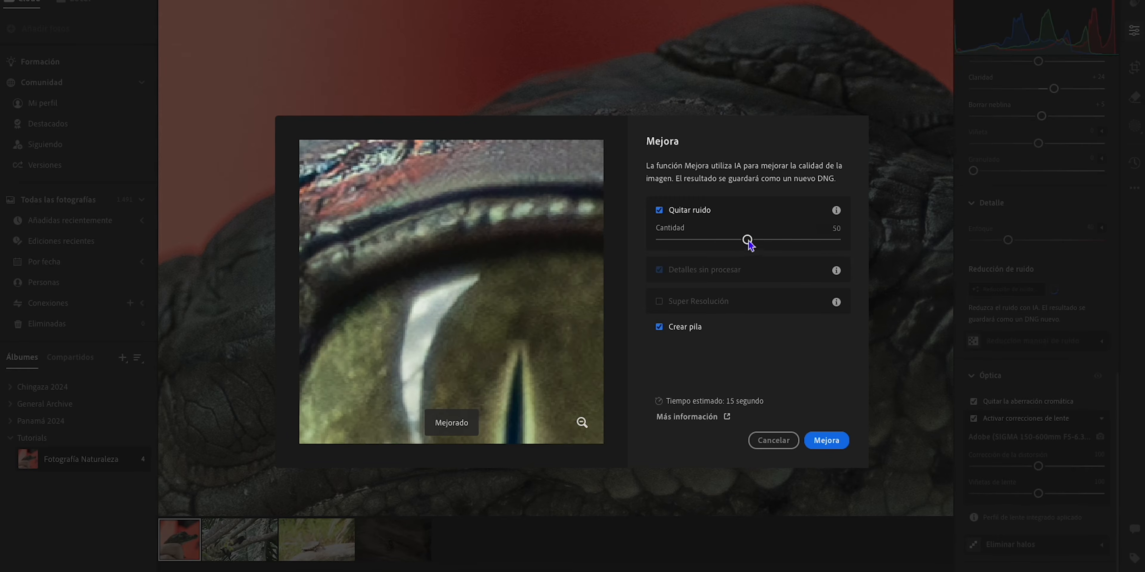
- Set the Quitar ruido Cantidad to 48, check the skin around the eye, and apply the enhancement with Crear pila enabled
drag(748, 241, 743, 240)
drag(373, 251, 541, 225)
drag(438, 290, 588, 232)
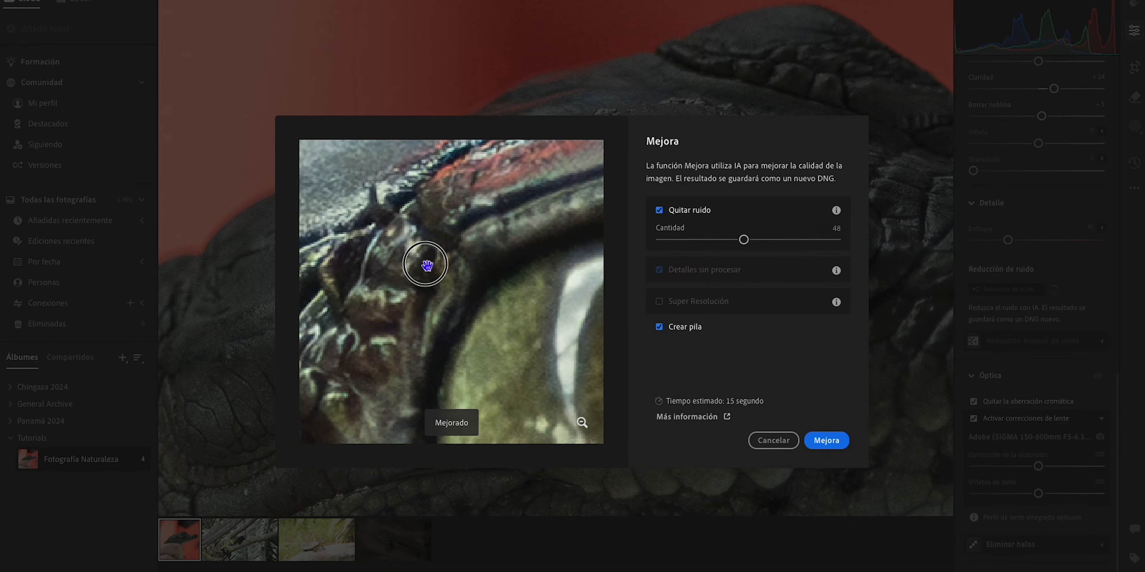
drag(406, 276, 586, 229)
drag(393, 275, 528, 222)
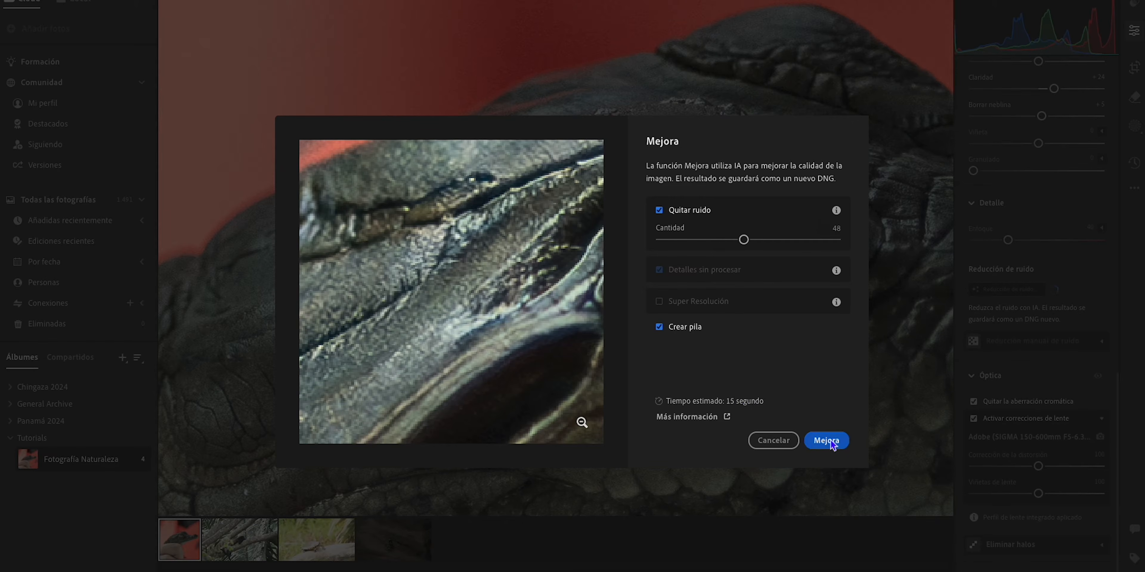
click(827, 441)
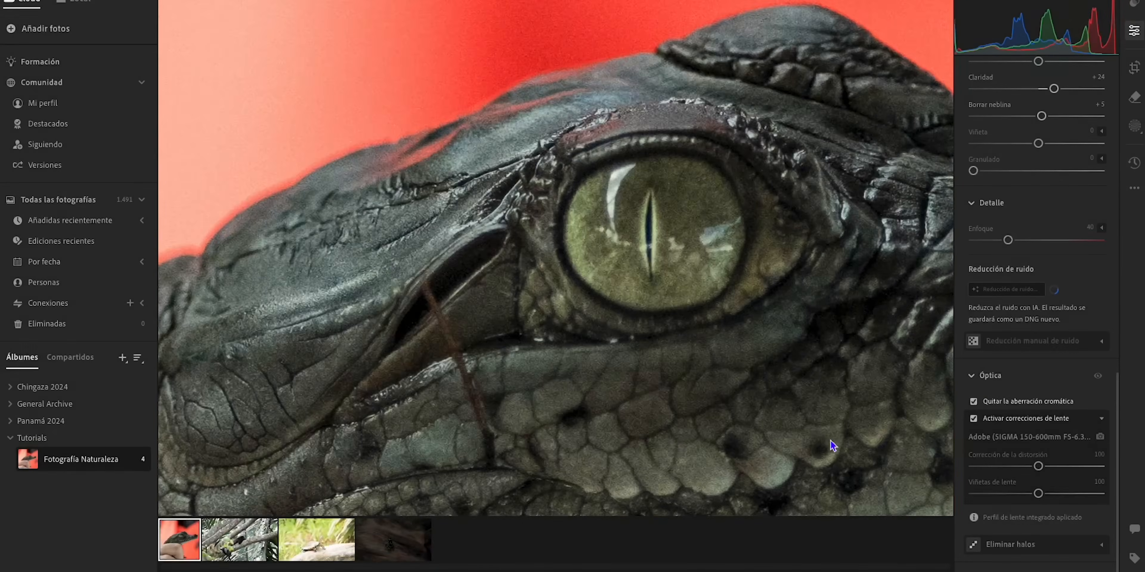
- Collapse the crocodile photo's stack and inspect the noise-reduced eye and skin up close
click(830, 440)
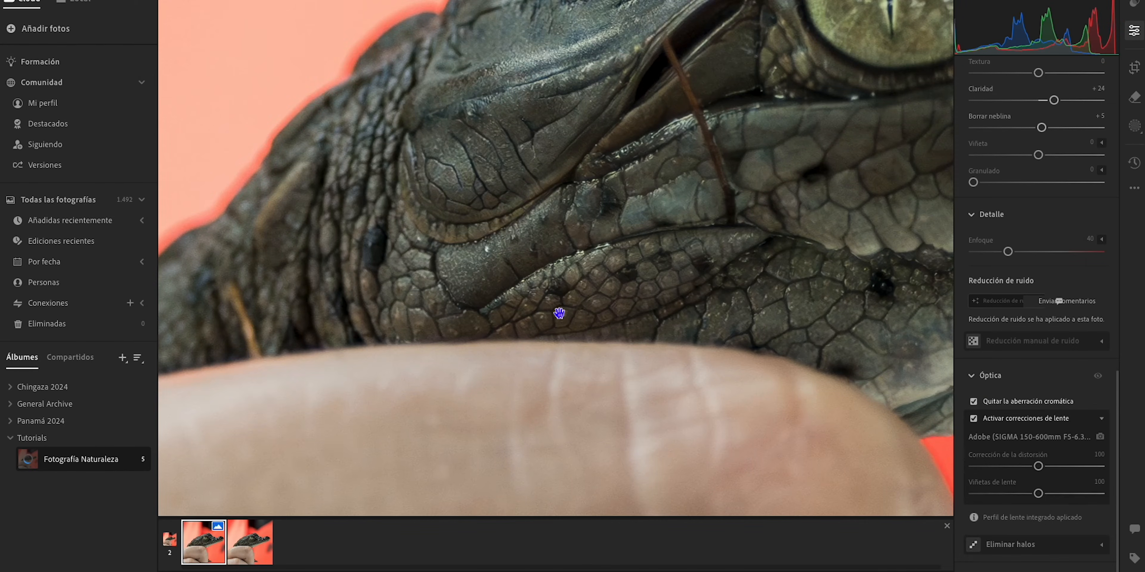
click(516, 240)
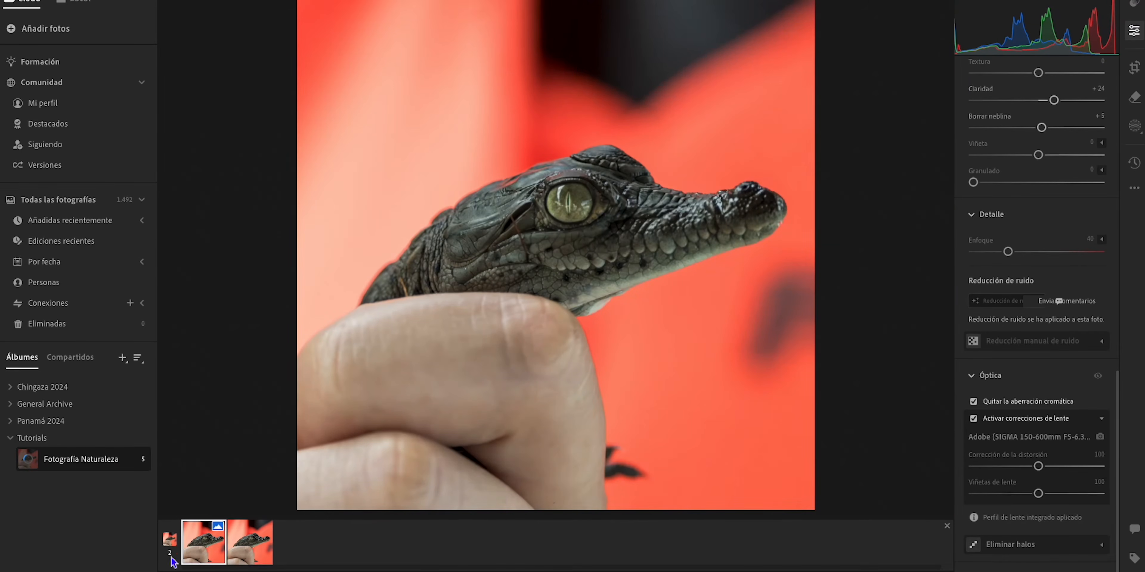
click(170, 546)
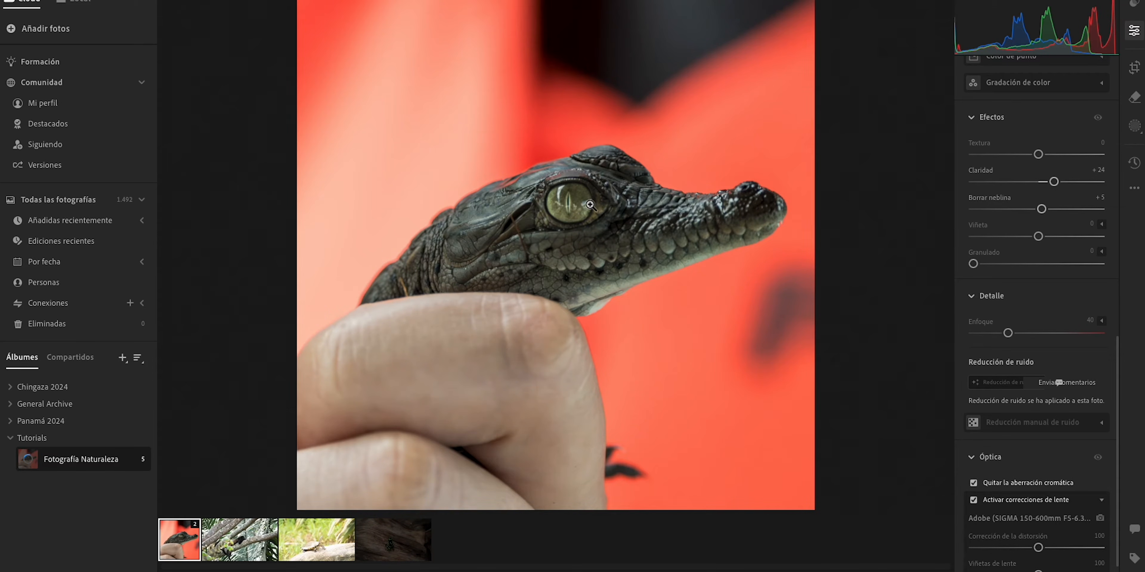
click(590, 204)
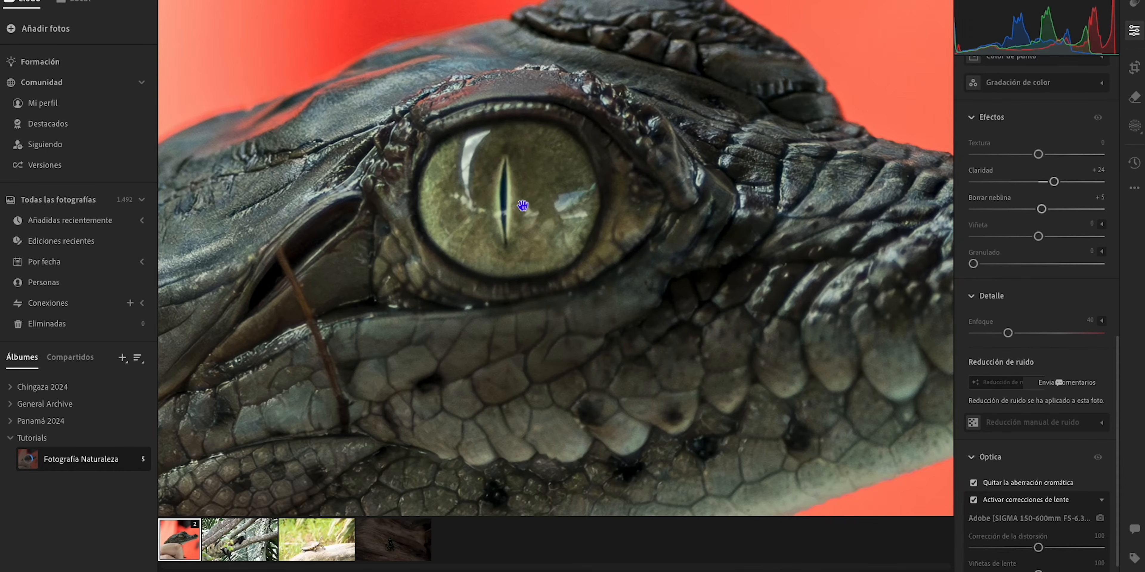
drag(511, 199, 530, 253)
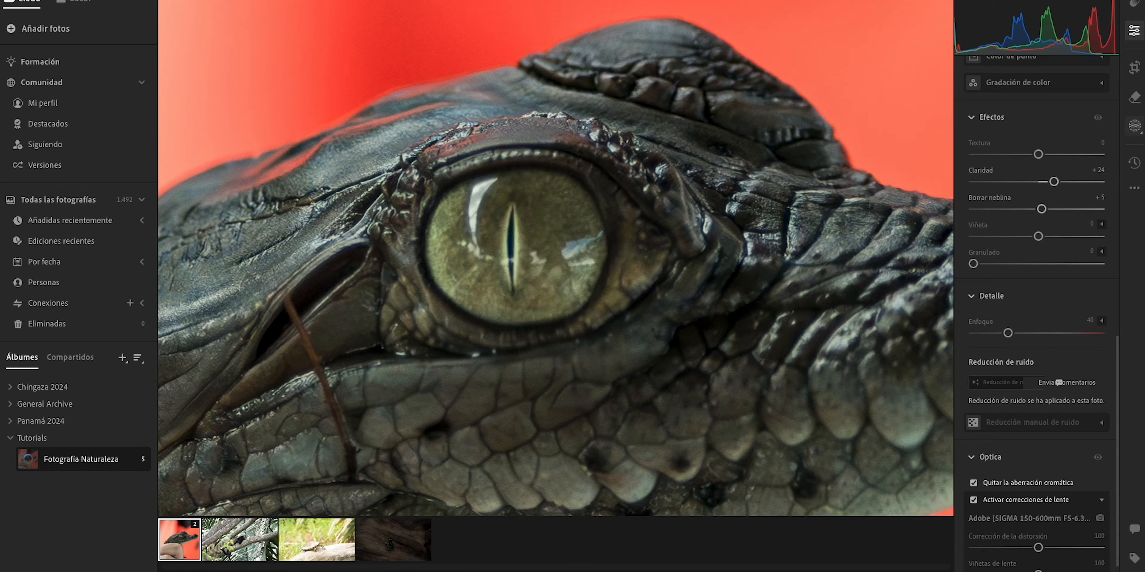
- Add a radial gradient mask fitted around the crocodile's eye with Desvanecer at 29
click(1135, 127)
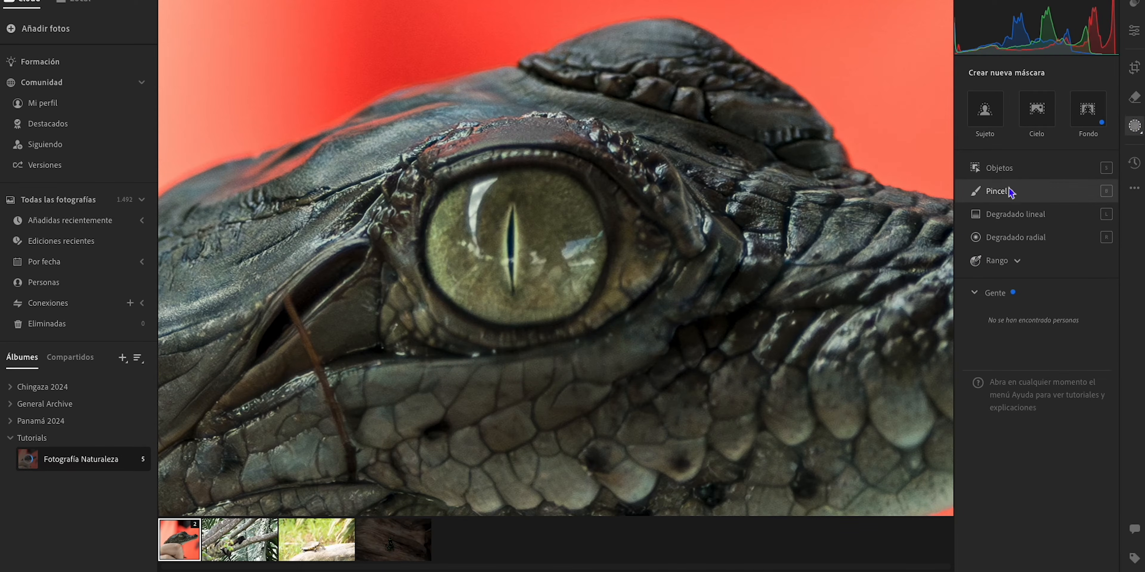
click(1026, 244)
drag(515, 248, 615, 154)
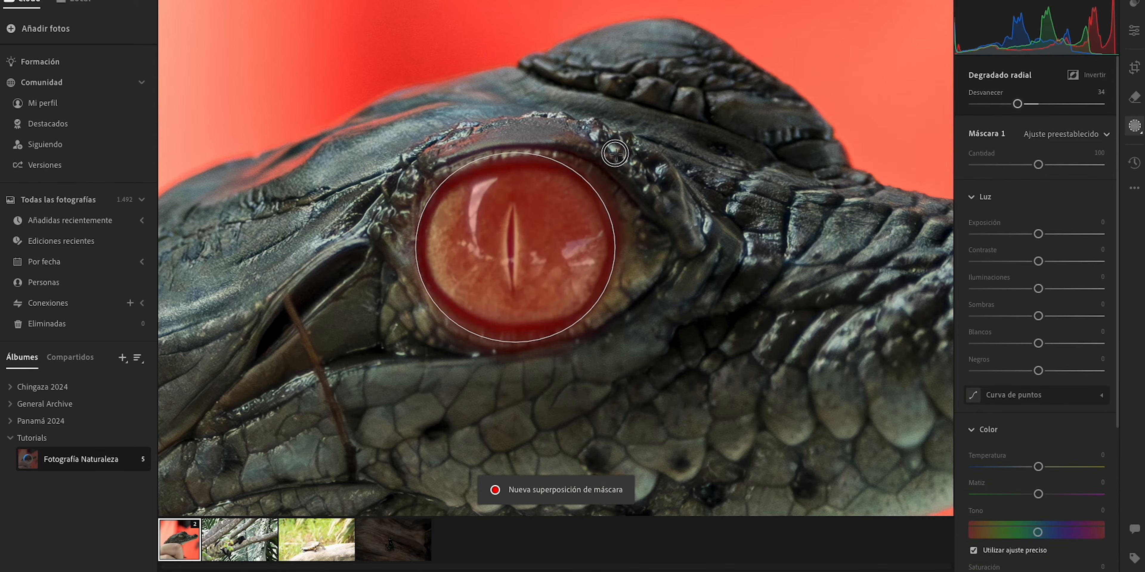
drag(525, 290, 515, 314)
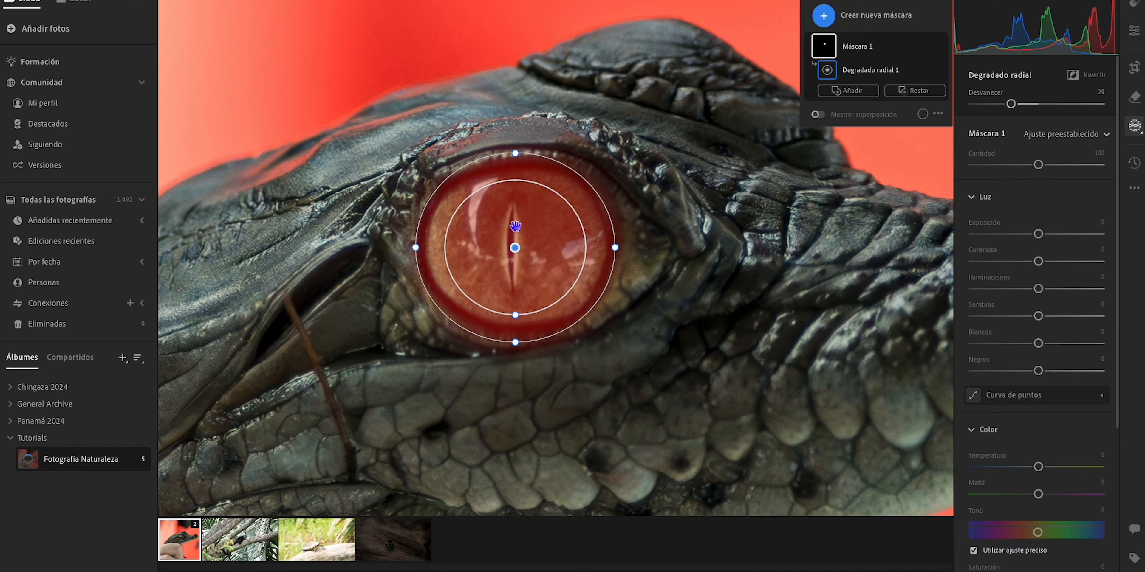
- Set the eye mask's Exposición to +1,16, Contraste to +13 and Sombras to +15, and compare the photo with the mask hidden and shown
drag(1038, 233, 1046, 262)
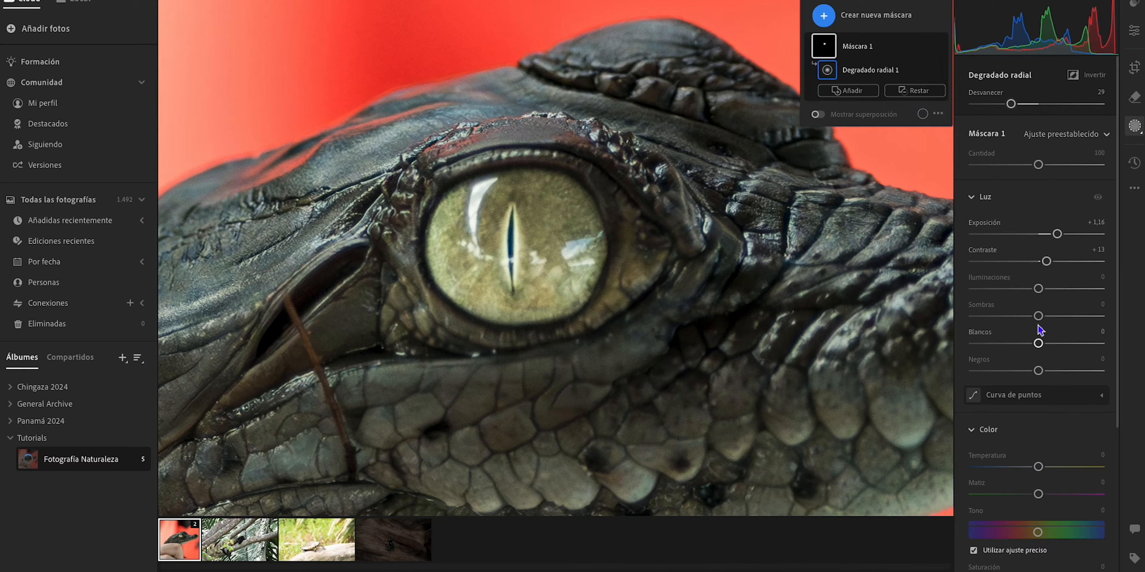
mouse_move(1041, 322)
mouse_down()
mouse_move(1060, 322)
mouse_move(1048, 316)
mouse_up()
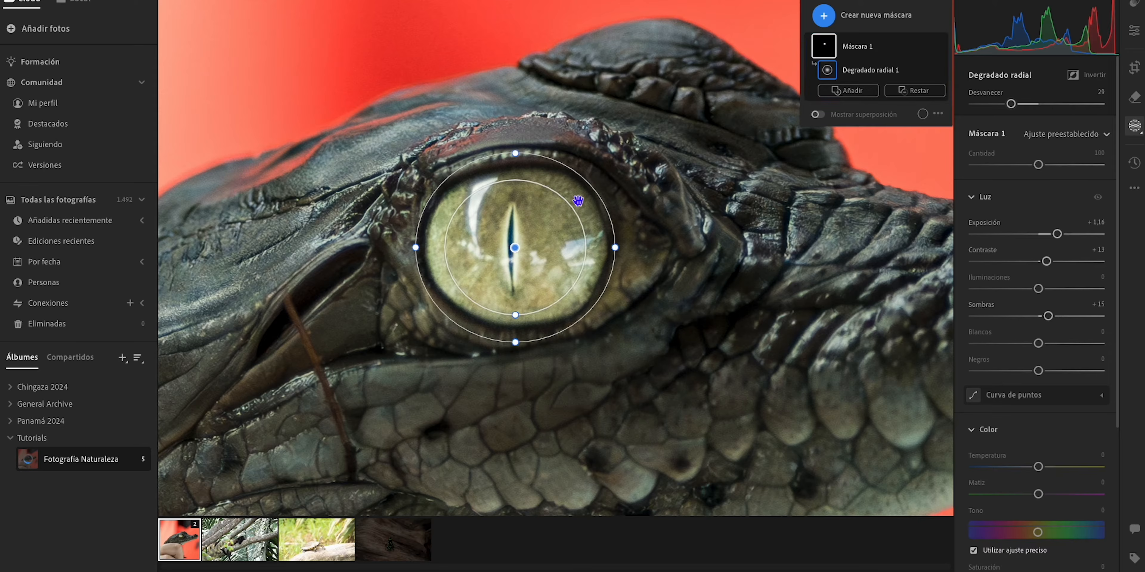
click(941, 69)
click(941, 70)
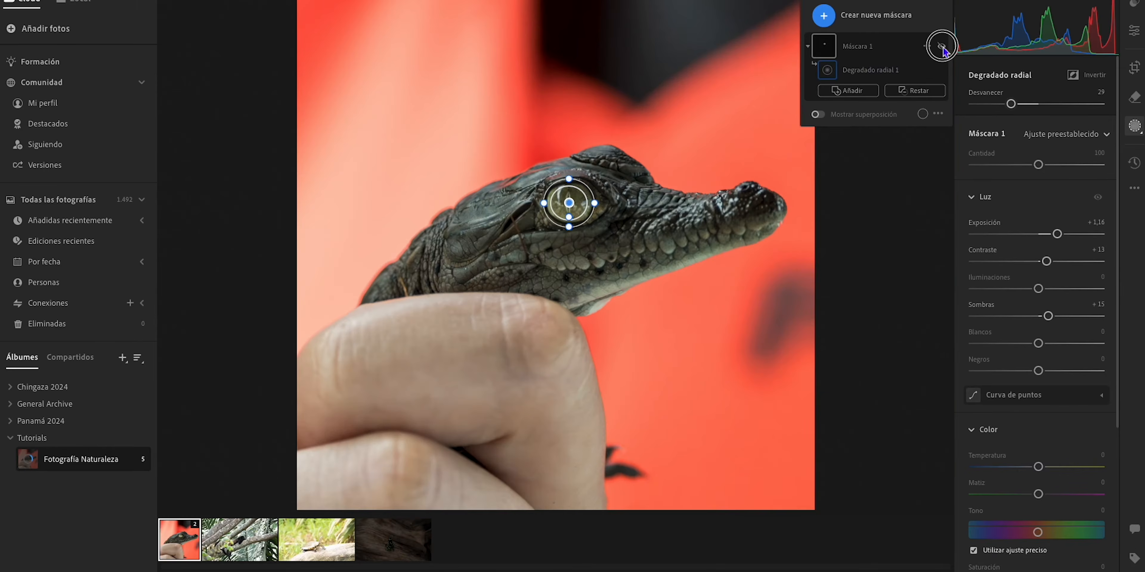
click(942, 45)
click(1134, 126)
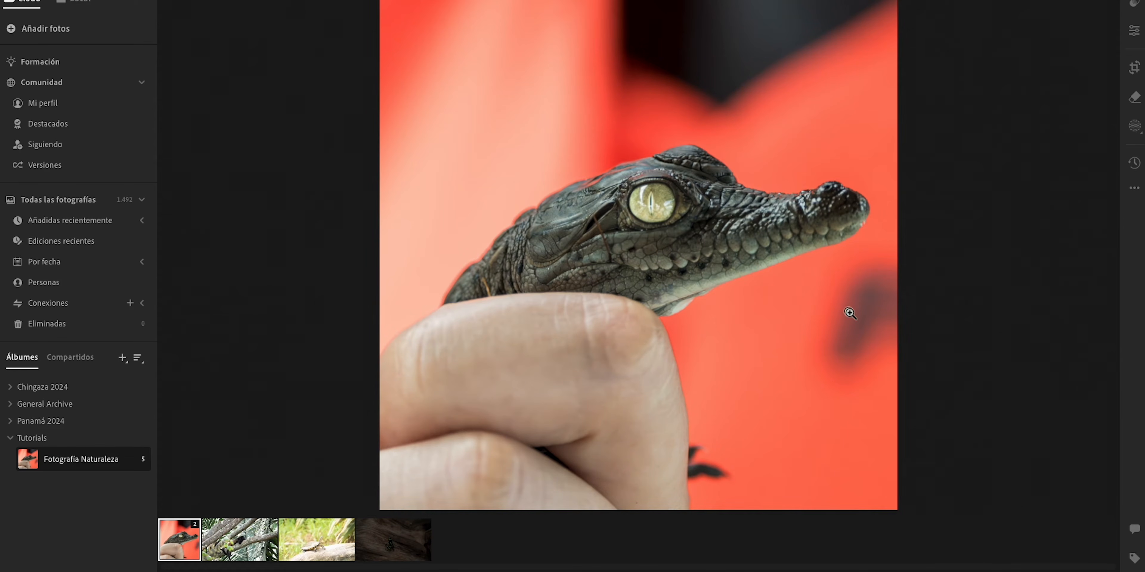
- Examine the edited crocodile's skin, scales and pupil at increasing magnification, and return to the whole photo
click(604, 222)
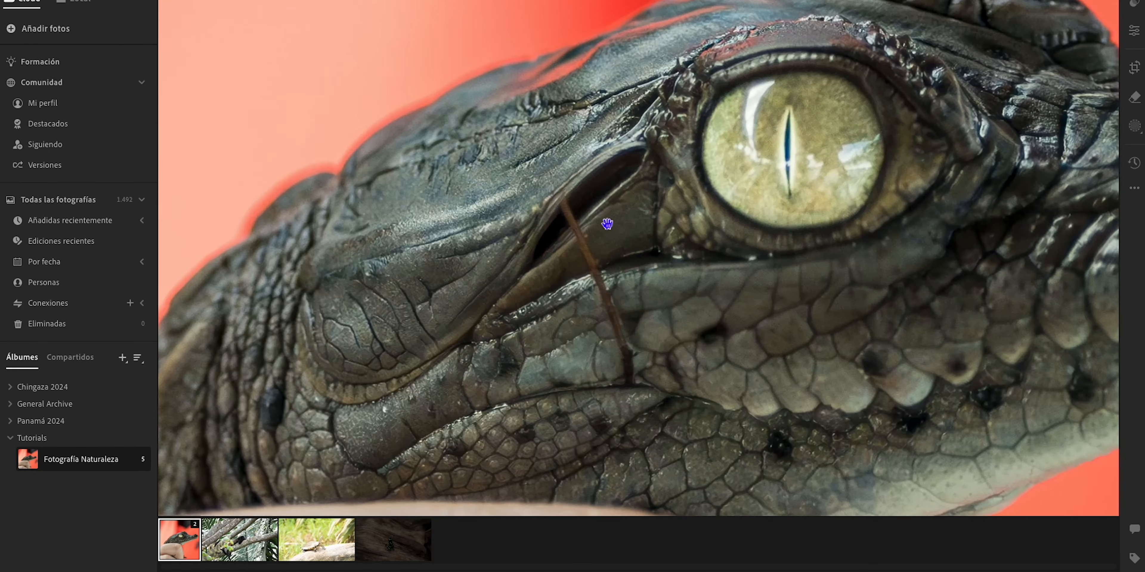
drag(533, 195, 575, 118)
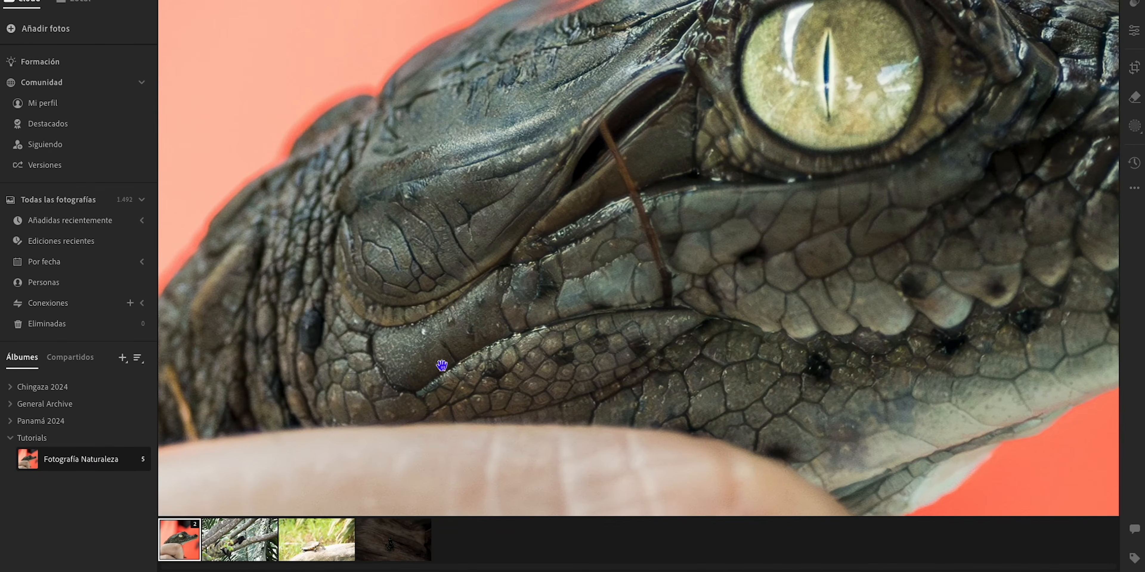
click(445, 300)
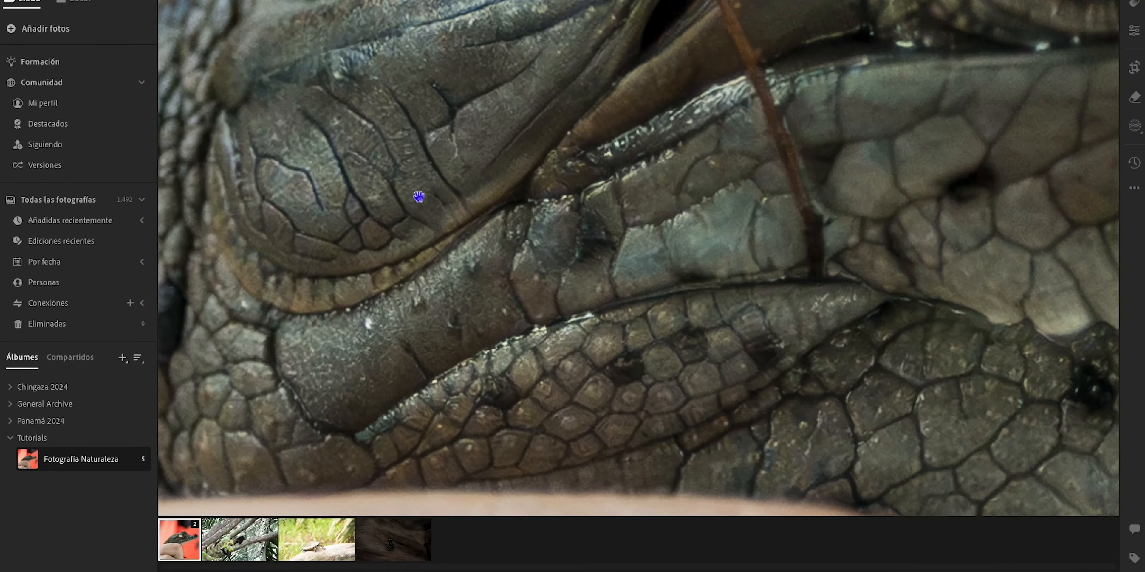
drag(356, 296, 286, 344)
drag(732, 174, 265, 501)
super+click(588, 226)
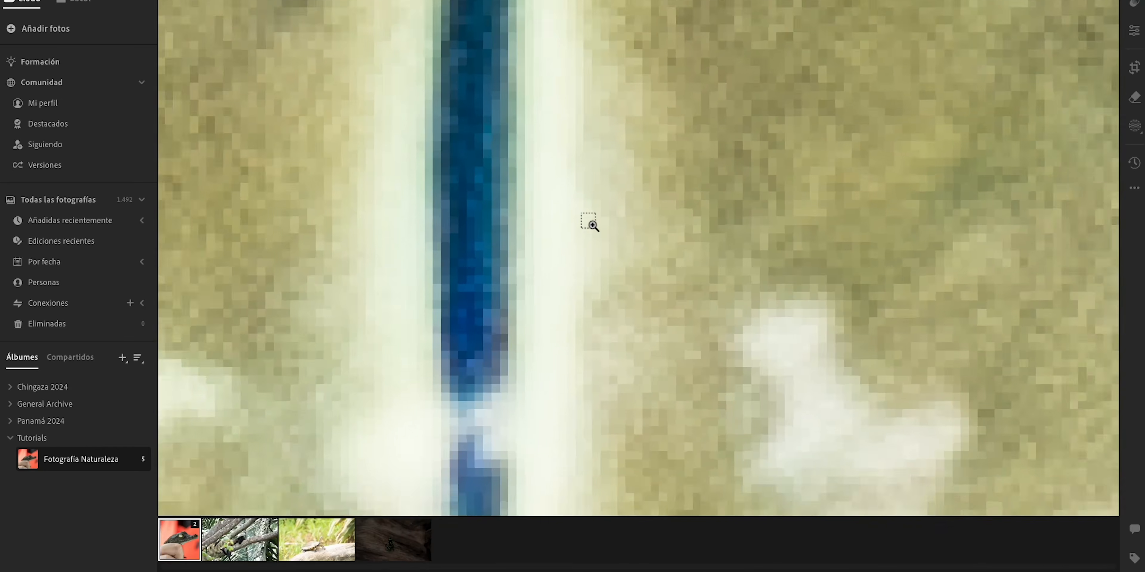
click(544, 235)
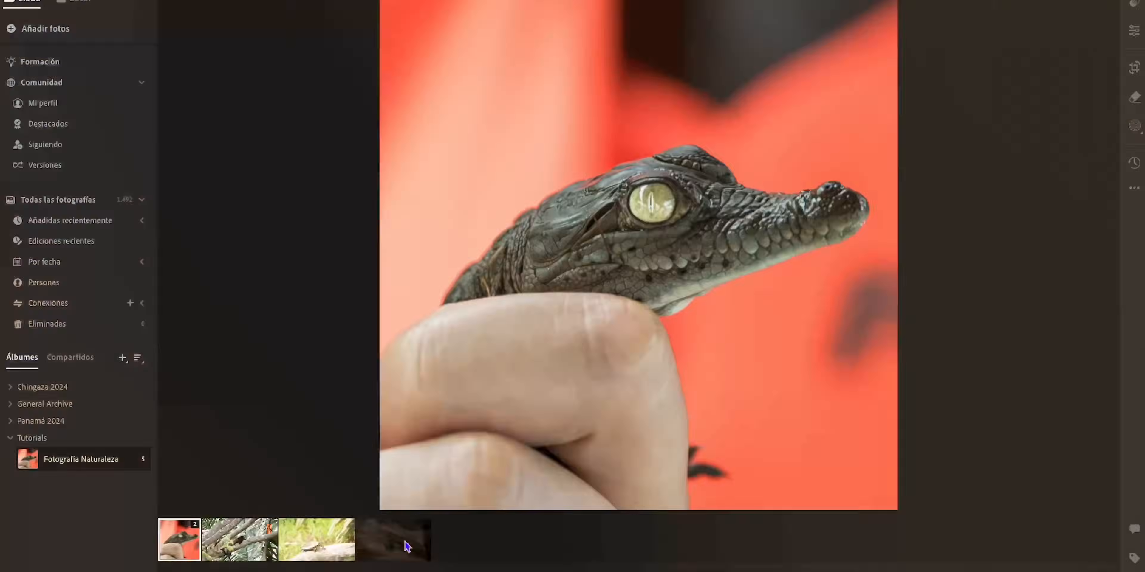
- Open the dark photo of the green and black frog, check its capture information, and show its editing controls
click(408, 546)
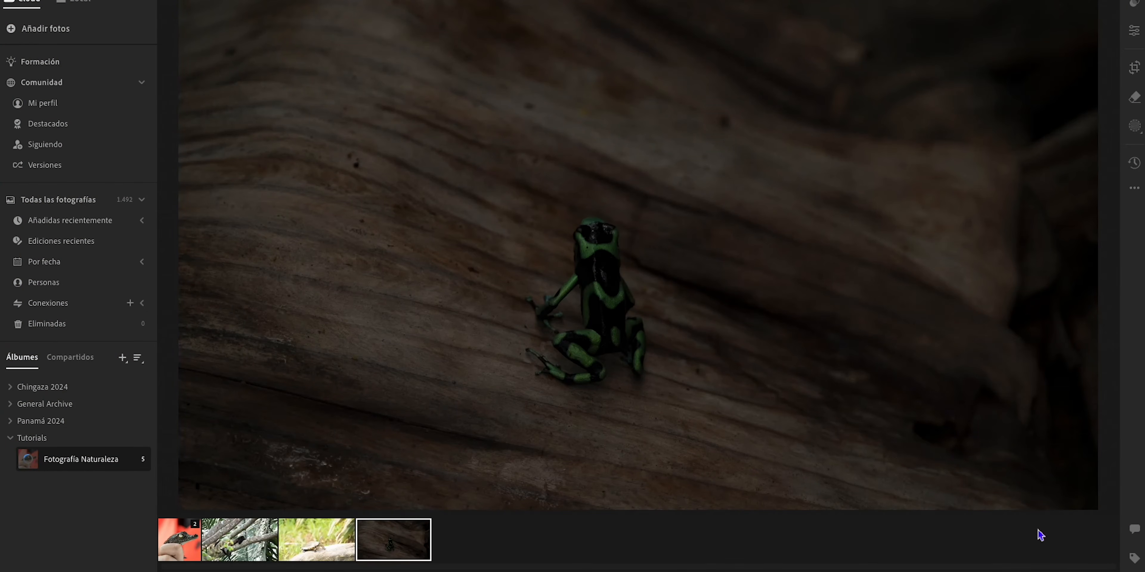
key(i)
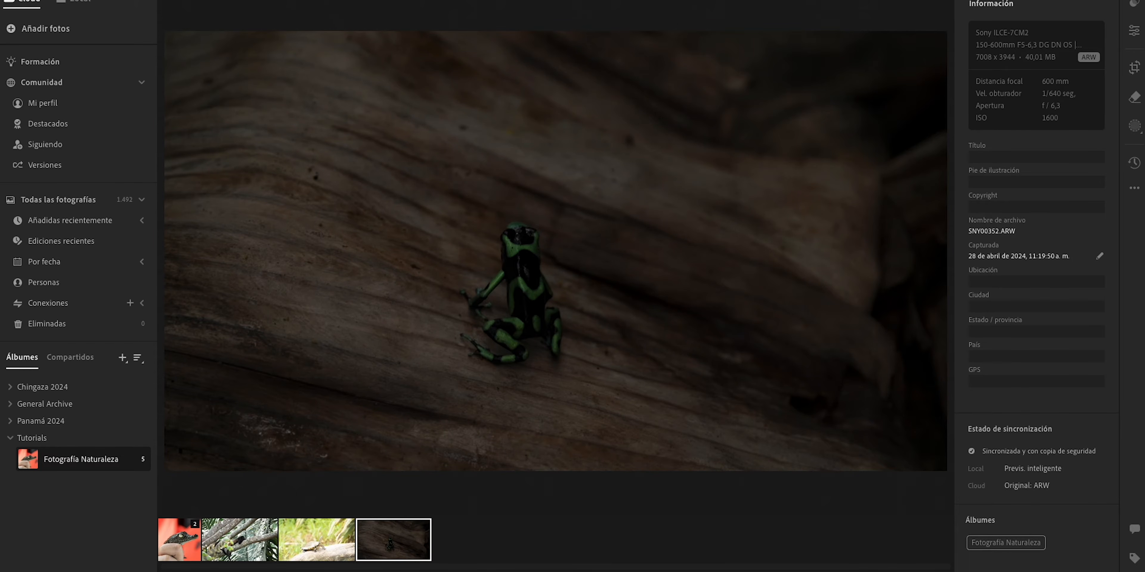
key(e)
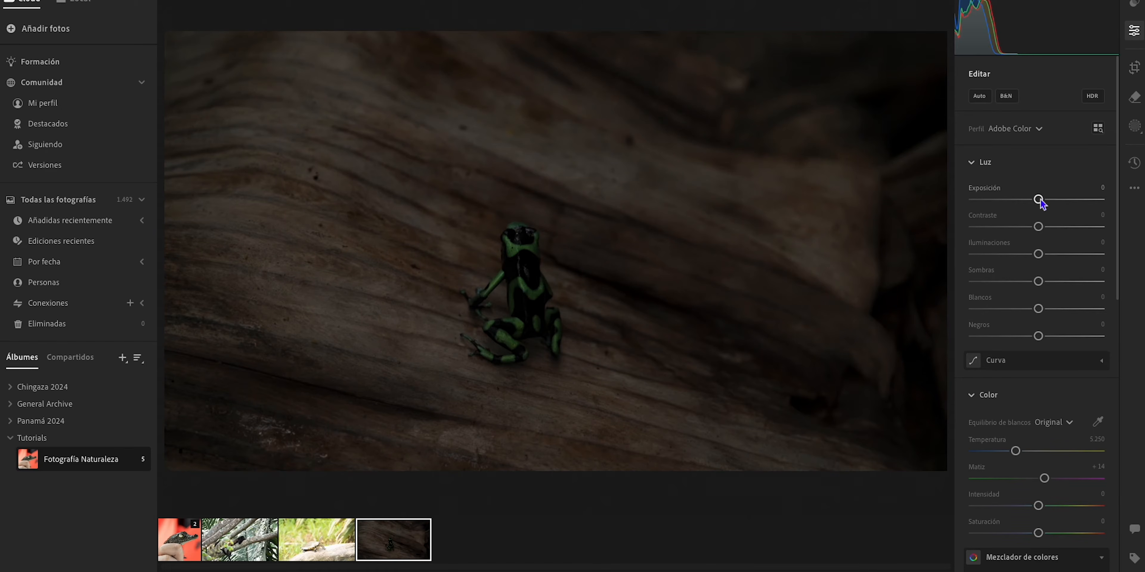
- Set the frog photo's Exposición to +2,49 and inspect the frog's head and back at close range
drag(1040, 201, 1070, 201)
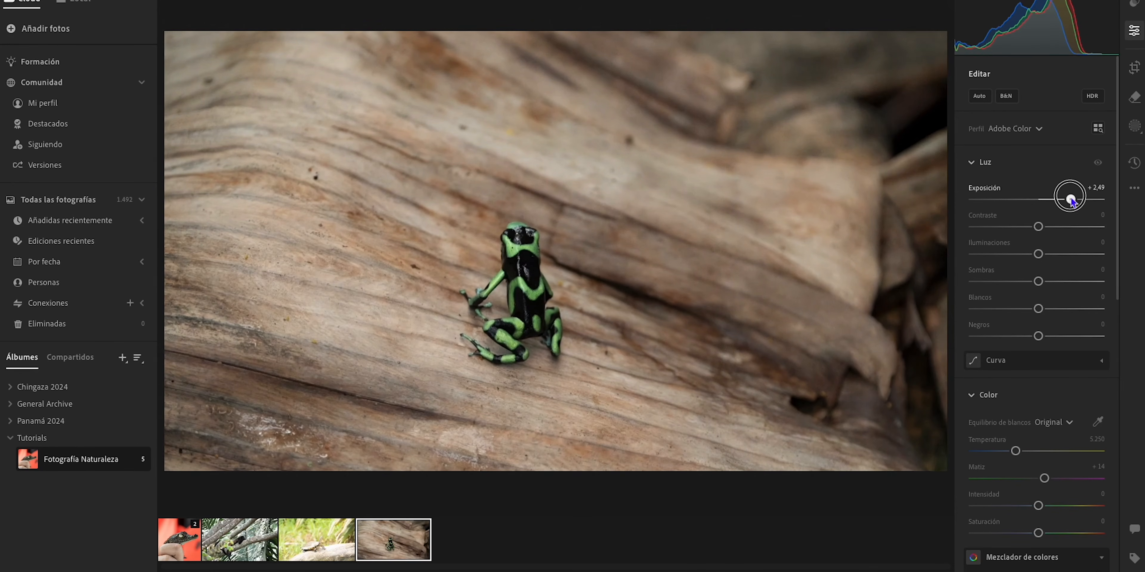
click(505, 259)
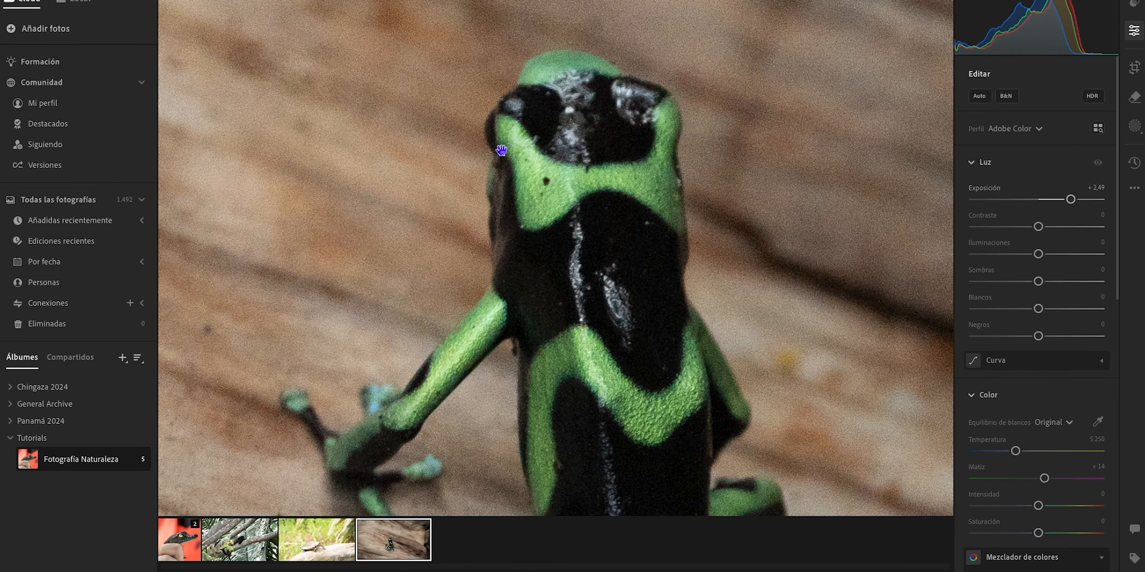
click(588, 202)
- Set the frog photo's Contraste to +39, Iluminaciones to −8 and Sombras to +9
mouse_move(1040, 228)
mouse_down()
mouse_move(1067, 229)
mouse_move(1034, 228)
mouse_up()
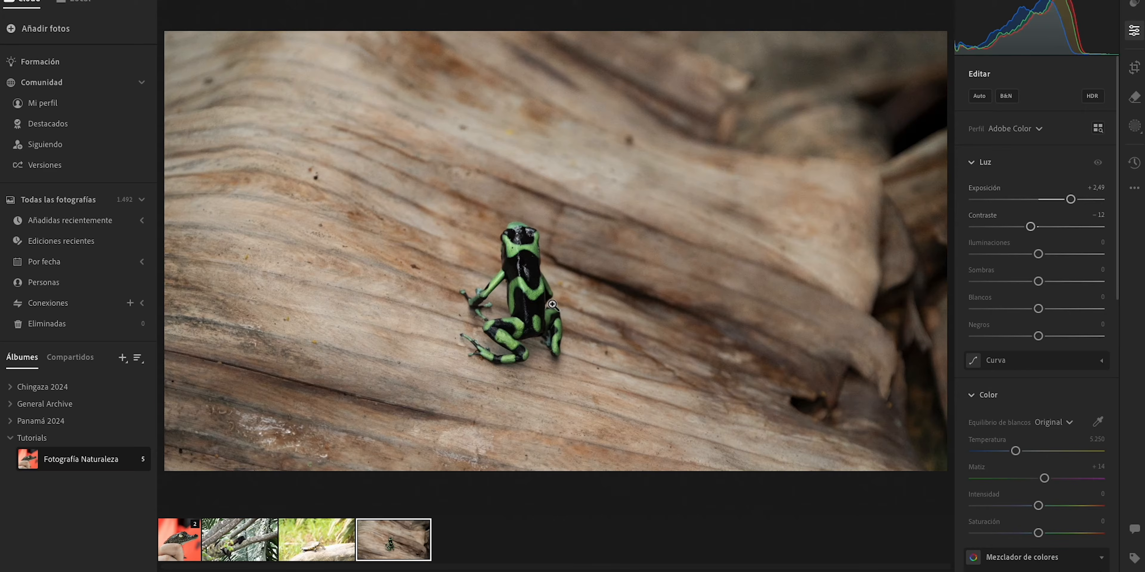
key(ctrl+z)
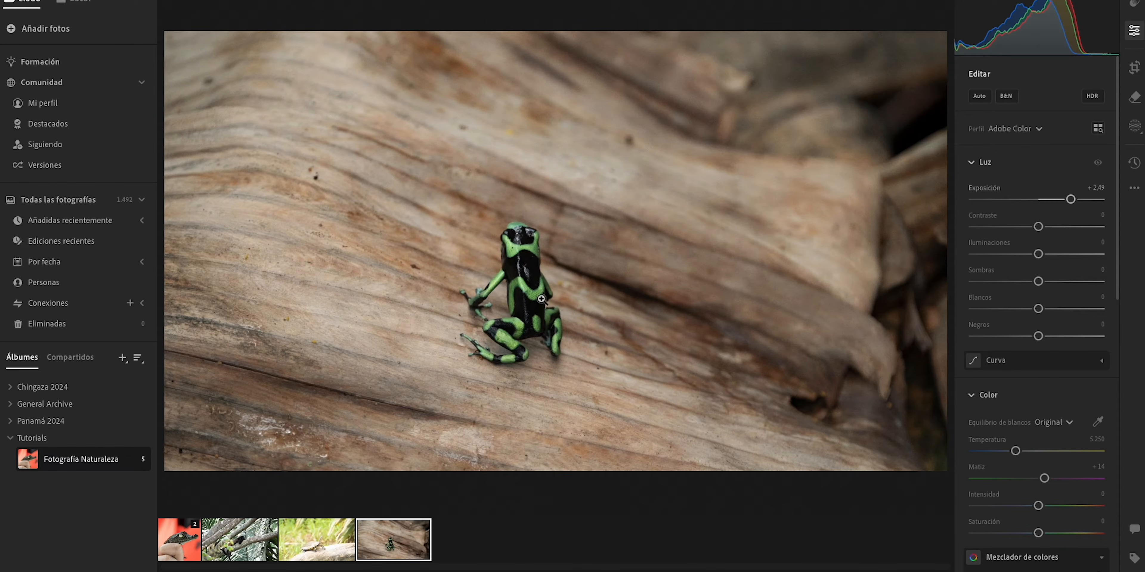
drag(1038, 226, 1064, 228)
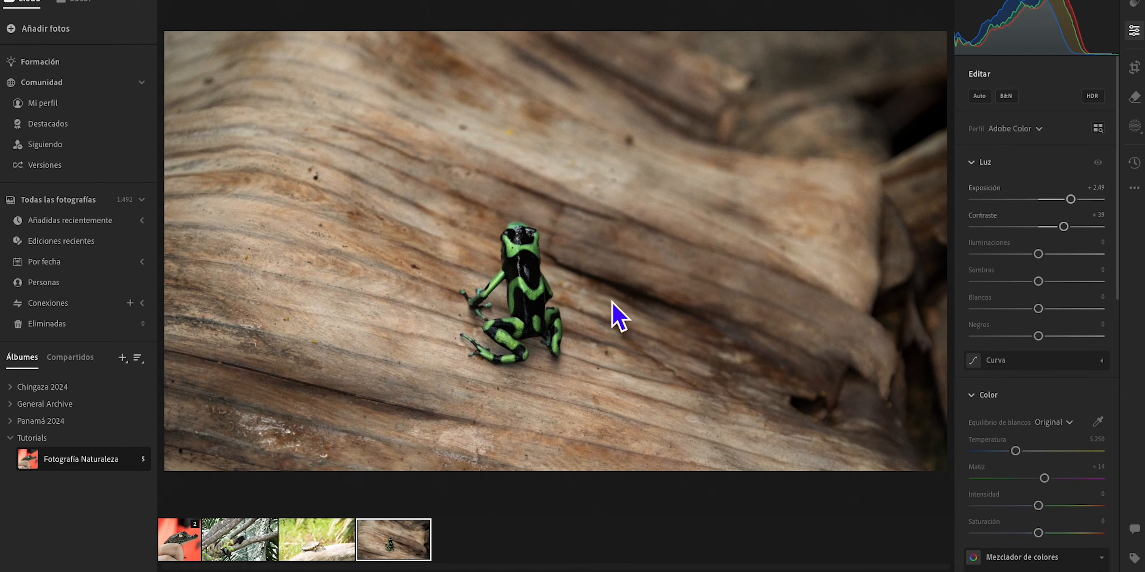
drag(1038, 253, 1046, 285)
key(ctrl+z)
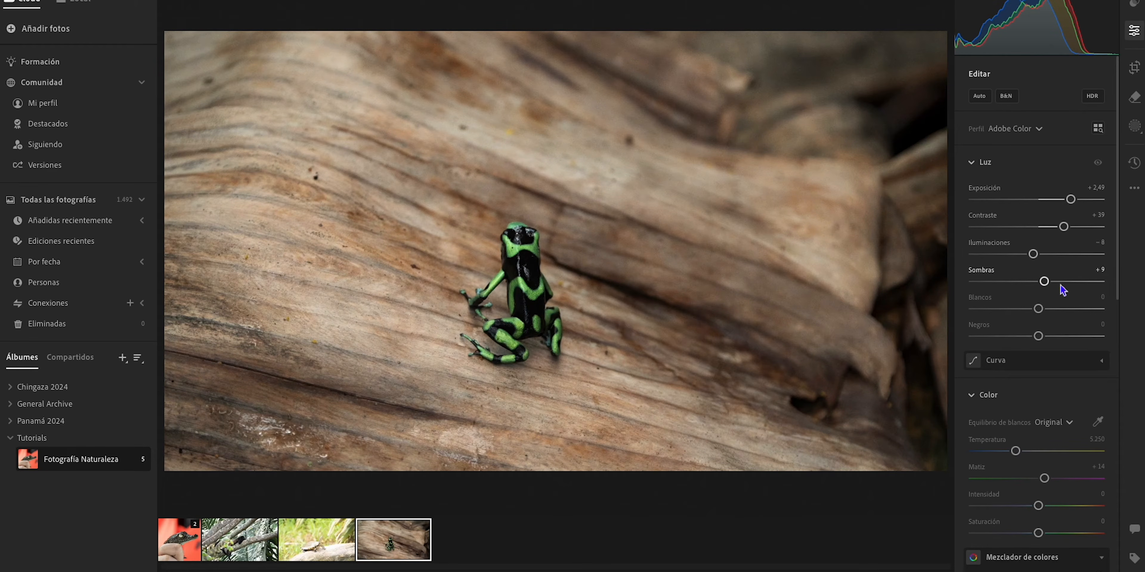
- Set Blancos to +13 and Negros to −12, and compare the frog photo with the Luz adjustments hidden and shown
drag(1039, 336, 1047, 309)
drag(1098, 166, 1098, 165)
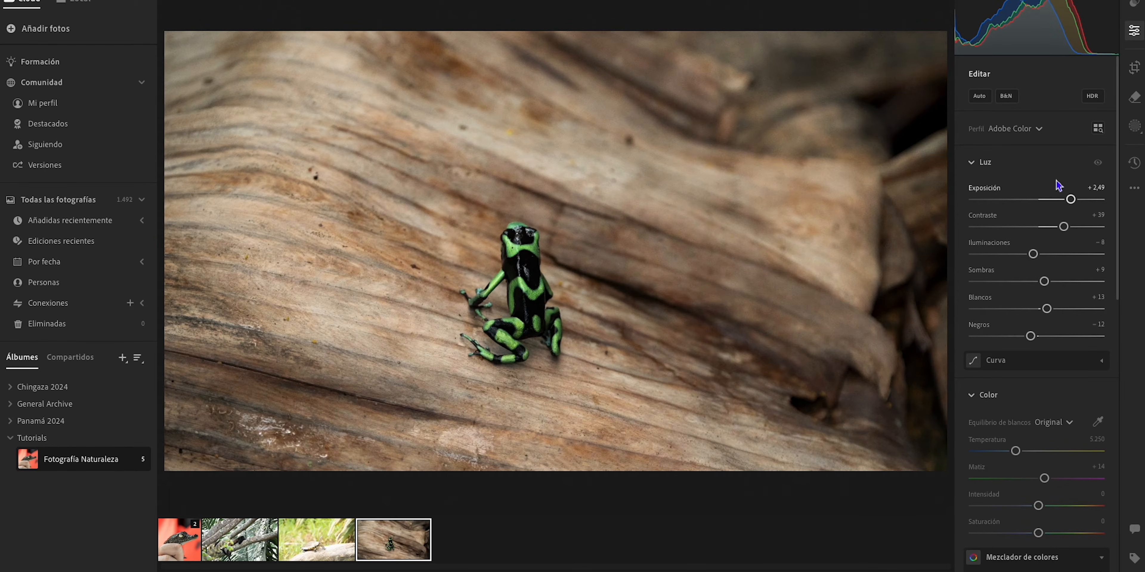
drag(1098, 166, 1099, 168)
- Warm the frog photo to a Temperatura of 5.881 and set Intensidad to +9
scroll(1015, 337, down, 3)
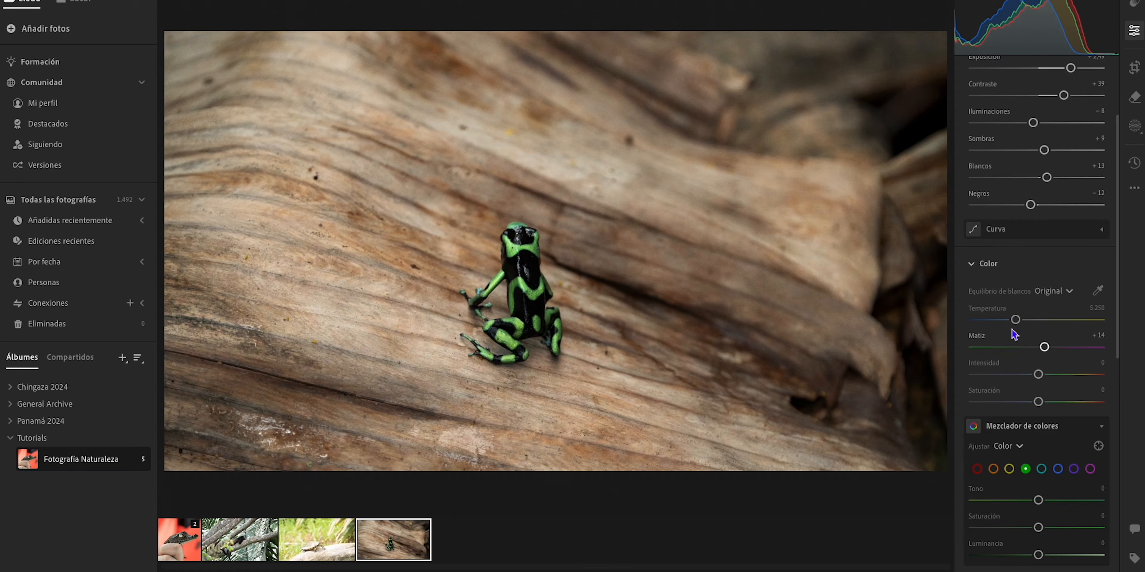
drag(1015, 321, 1026, 320)
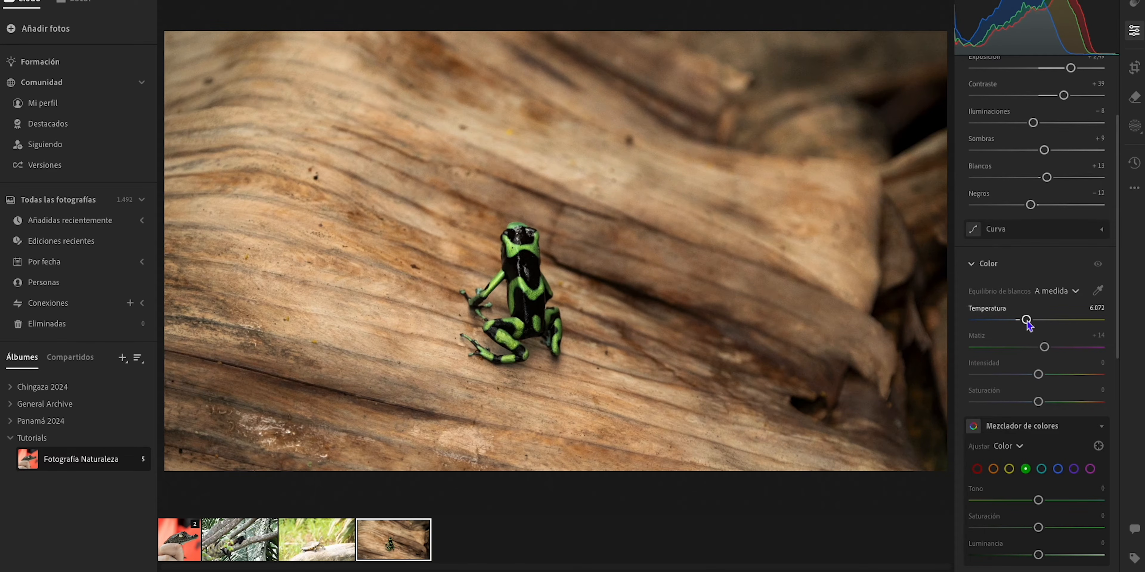
drag(1027, 321, 1024, 320)
drag(1038, 375, 1045, 376)
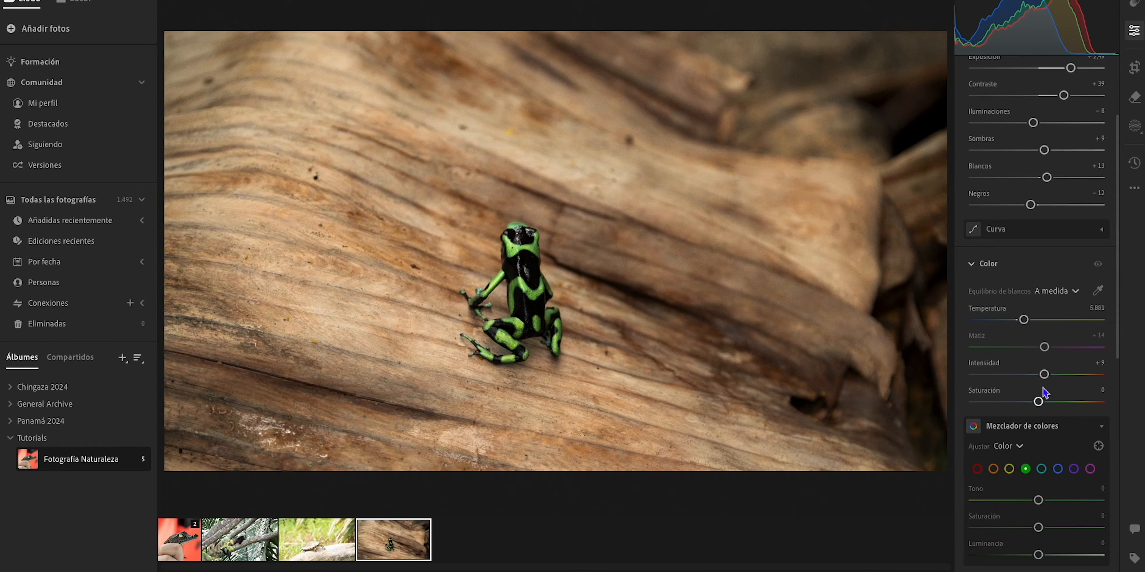
- Set the green colour's Saturación to +15 and Luminancia to −19 in the colour mixer, and check the frog up close
scroll(1017, 414, down, 2)
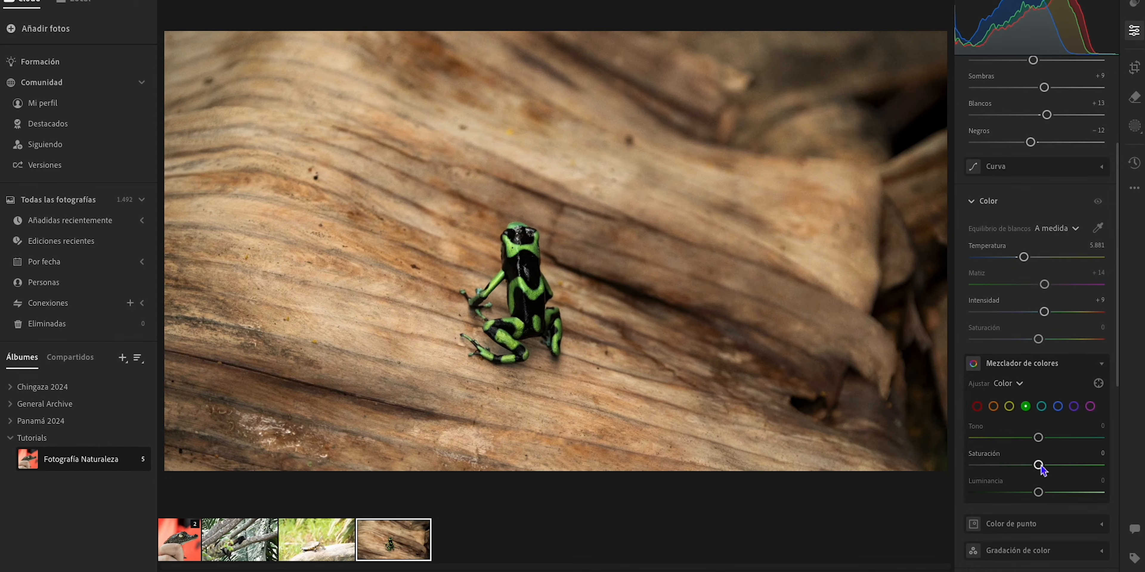
drag(1040, 467, 1026, 494)
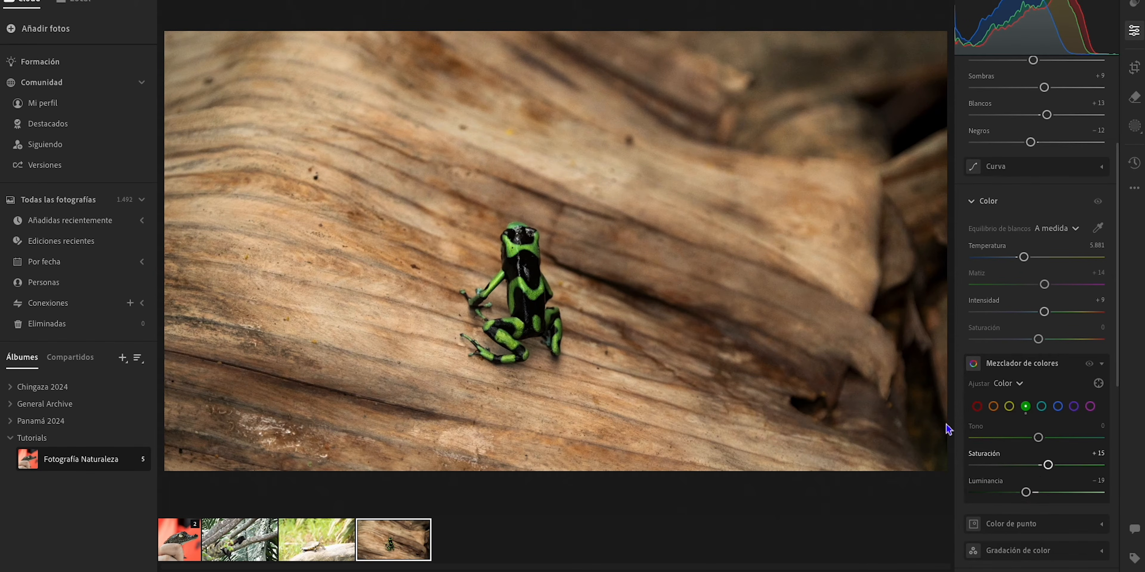
click(524, 238)
click(541, 264)
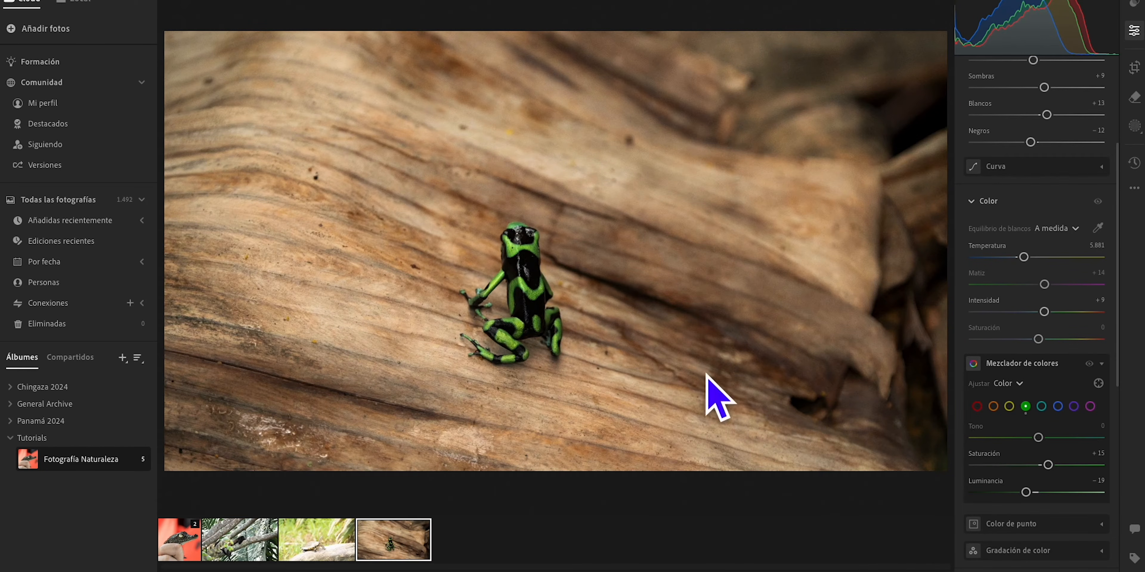
- Enable chromatic aberration removal and lens corrections for the frog photo, and check the frog's noise at close range
scroll(1025, 205, down, 10)
click(974, 484)
click(982, 501)
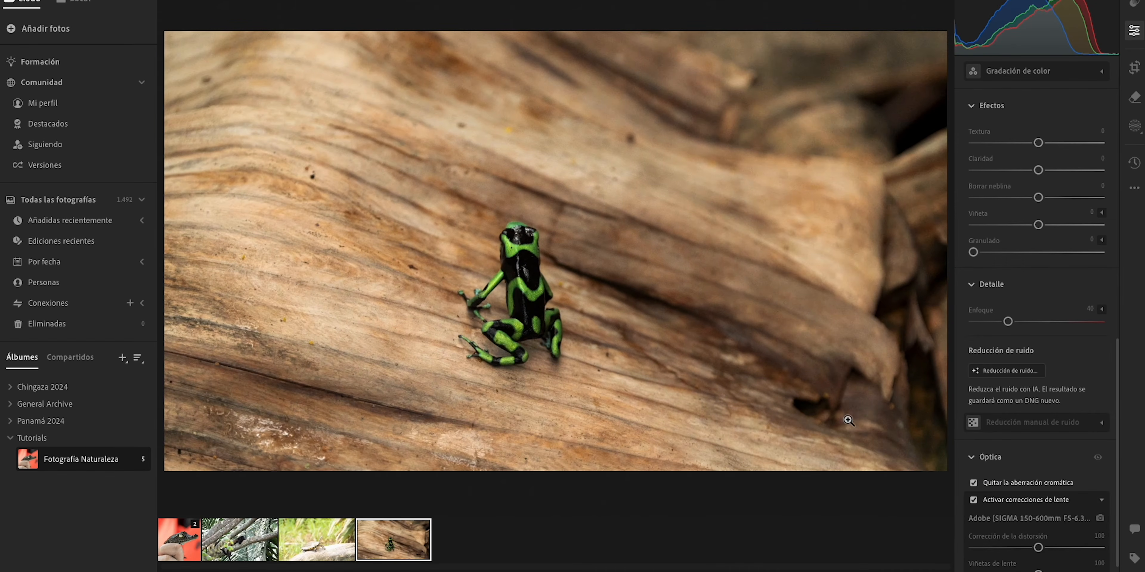
click(505, 255)
click(572, 255)
- Apply AI noise reduction to the frog photo with Cantidad at 52, checking the enhanced preview on the wood background
scroll(1042, 286, up, 1)
click(994, 376)
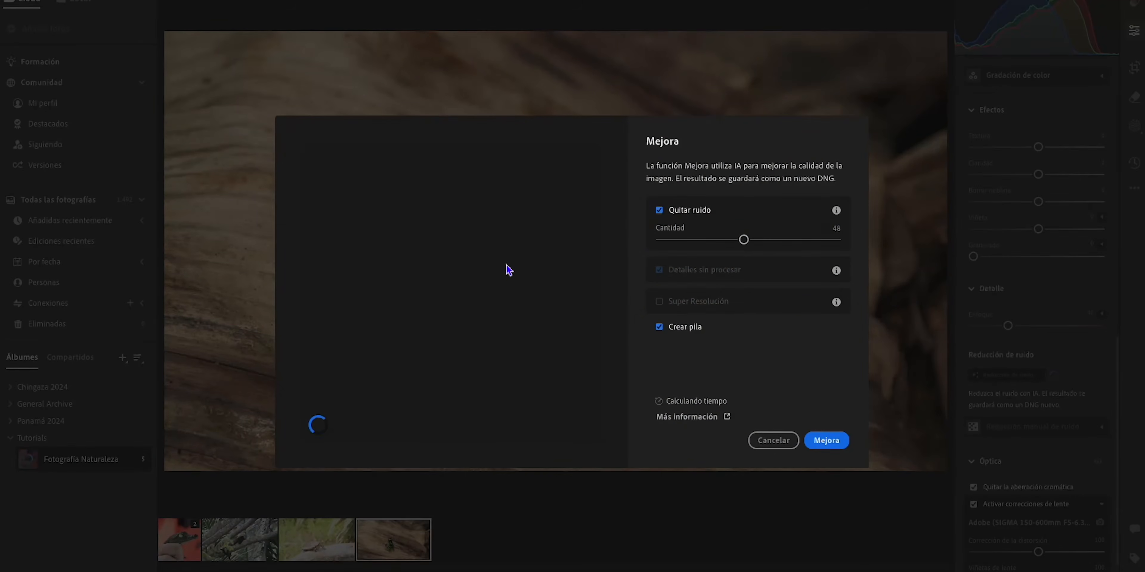
drag(743, 239, 751, 240)
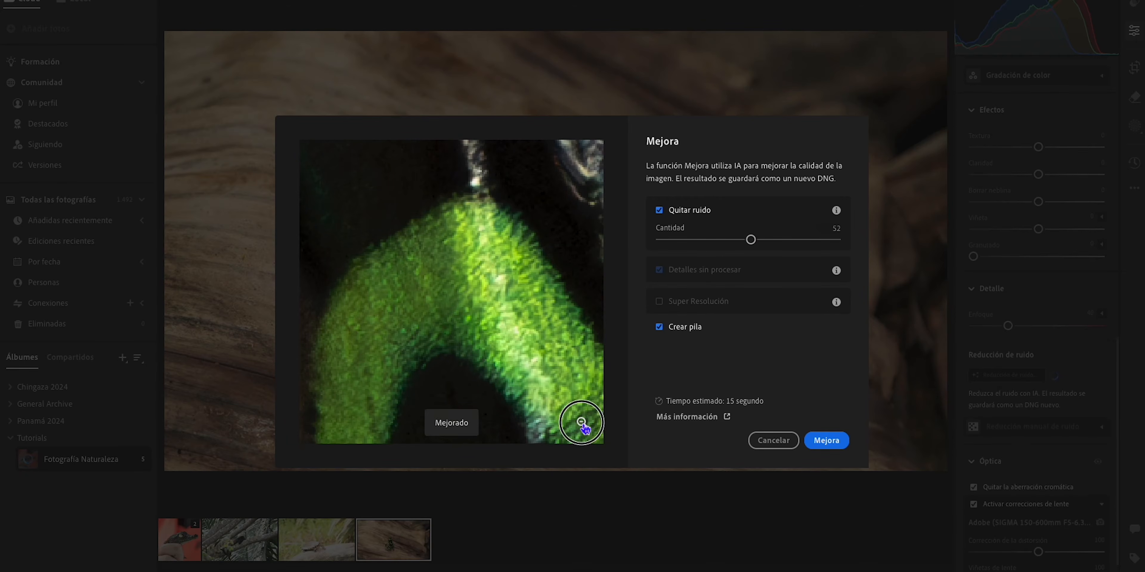
click(581, 423)
click(460, 276)
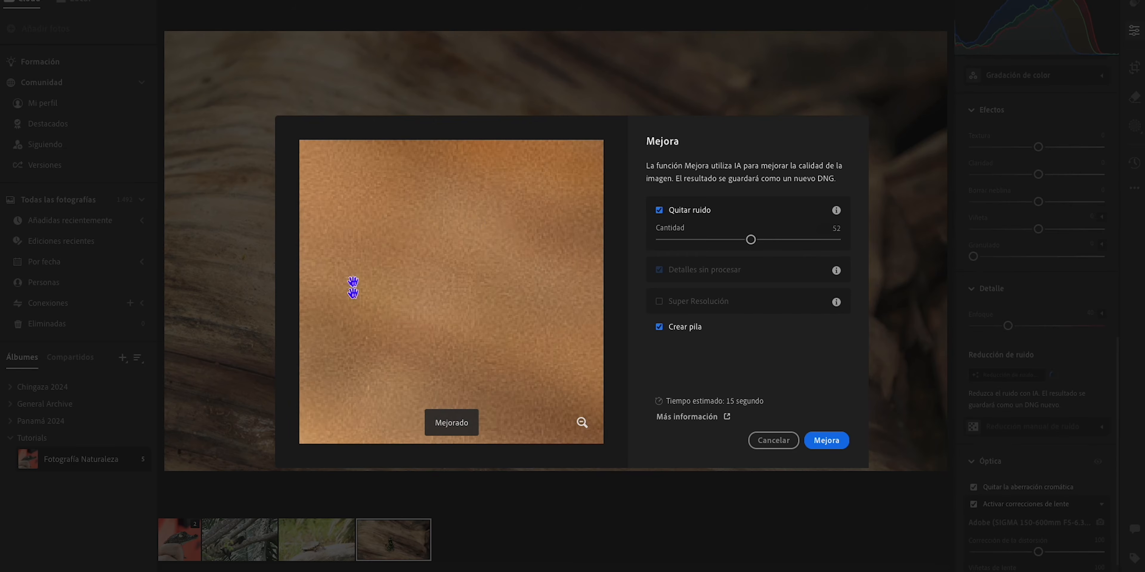
click(830, 442)
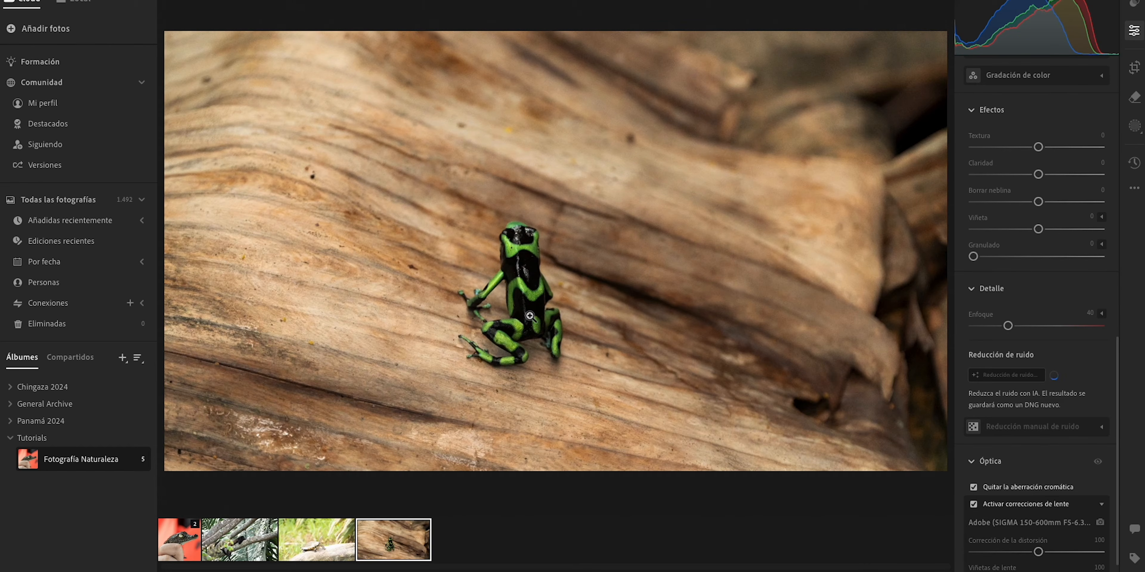
- Examine the noise-reduced frog's head, back, legs and surrounding wood at close range, and return to the whole photo
click(493, 240)
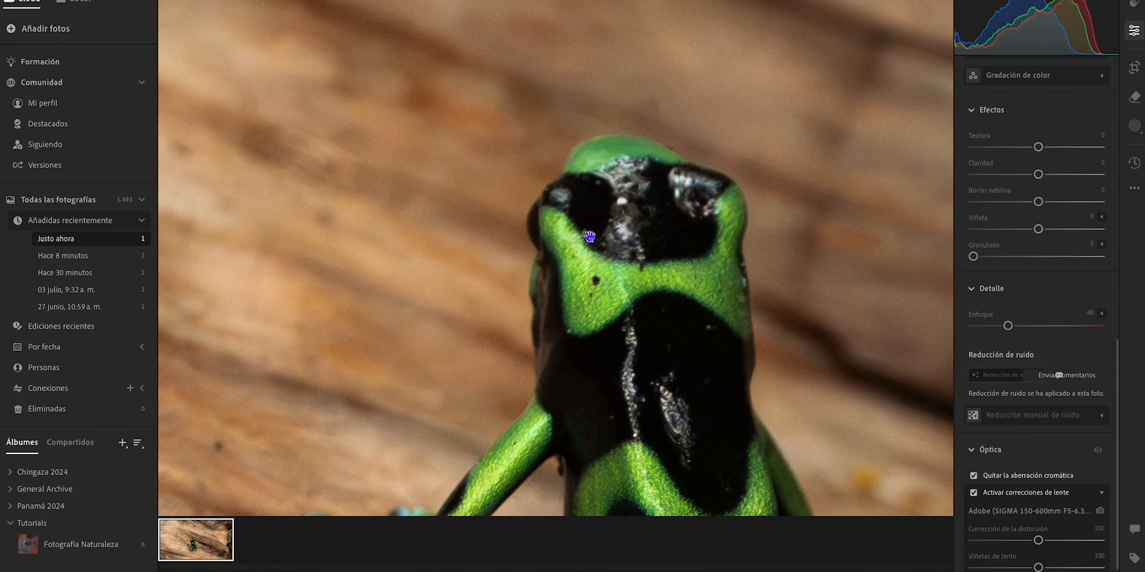
drag(641, 315, 634, 202)
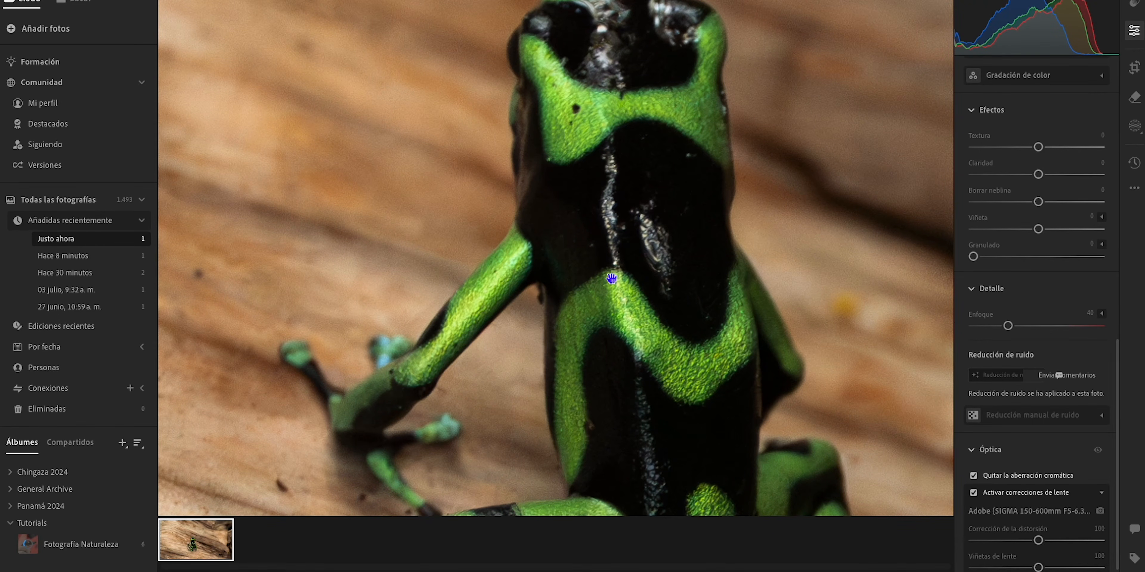
drag(611, 279, 672, 178)
drag(667, 391, 669, 222)
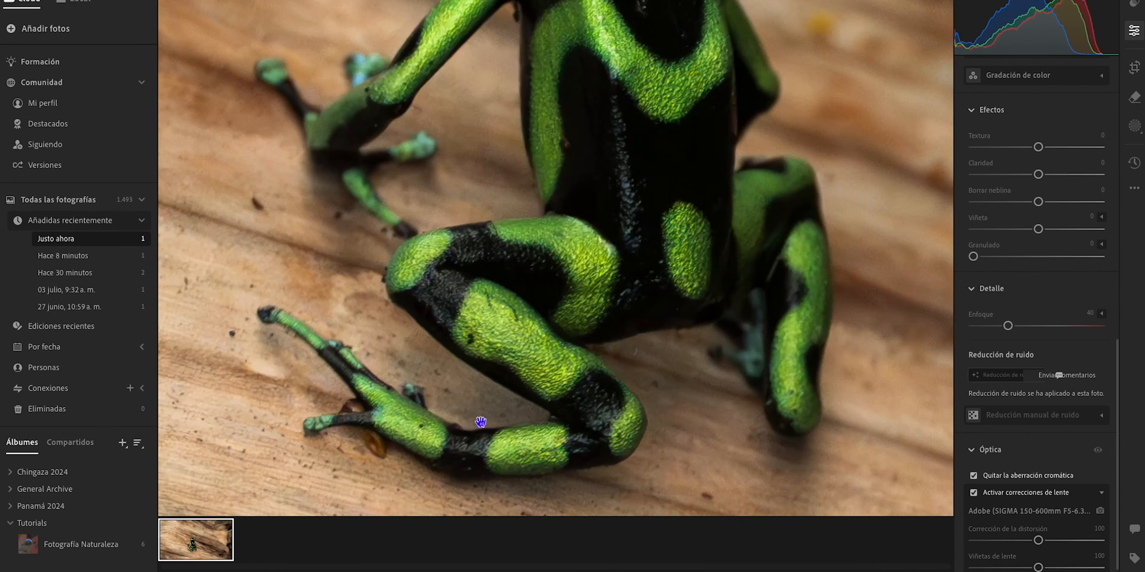
click(504, 425)
click(581, 364)
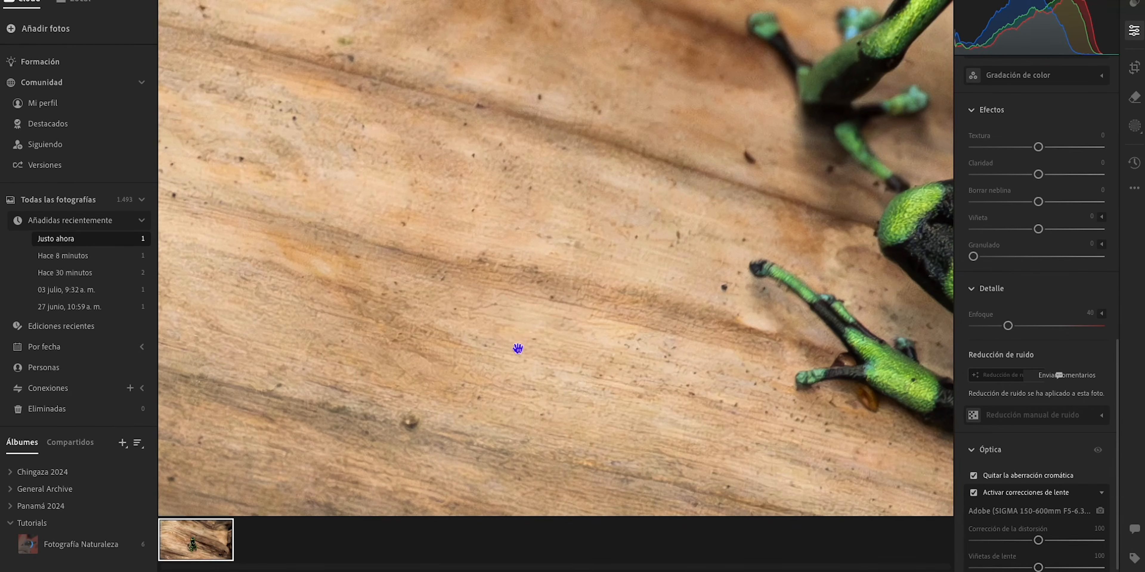
click(549, 297)
- Open the turtle photo from the Fotografía Naturaleza album and set Exposición to −1,20 and Contraste to +12
click(81, 545)
click(332, 539)
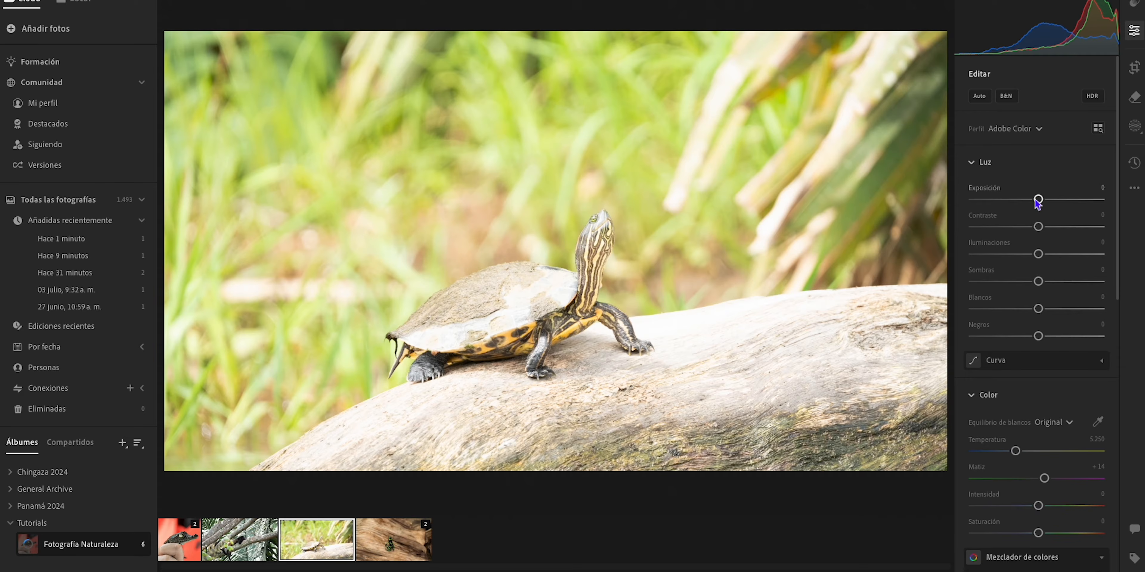
drag(1038, 199, 1023, 200)
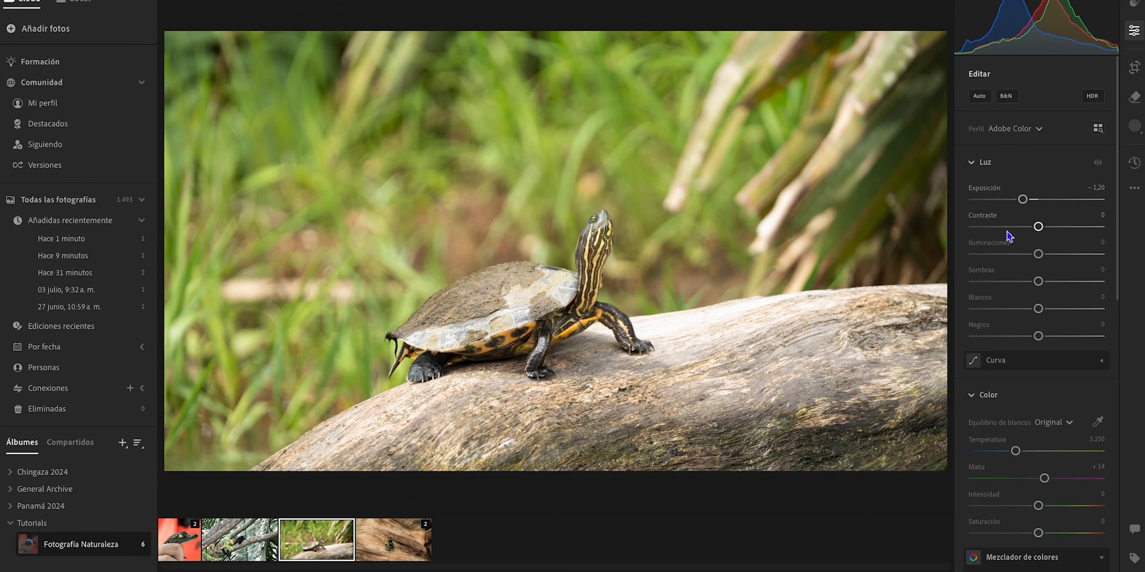
drag(1039, 226, 1046, 227)
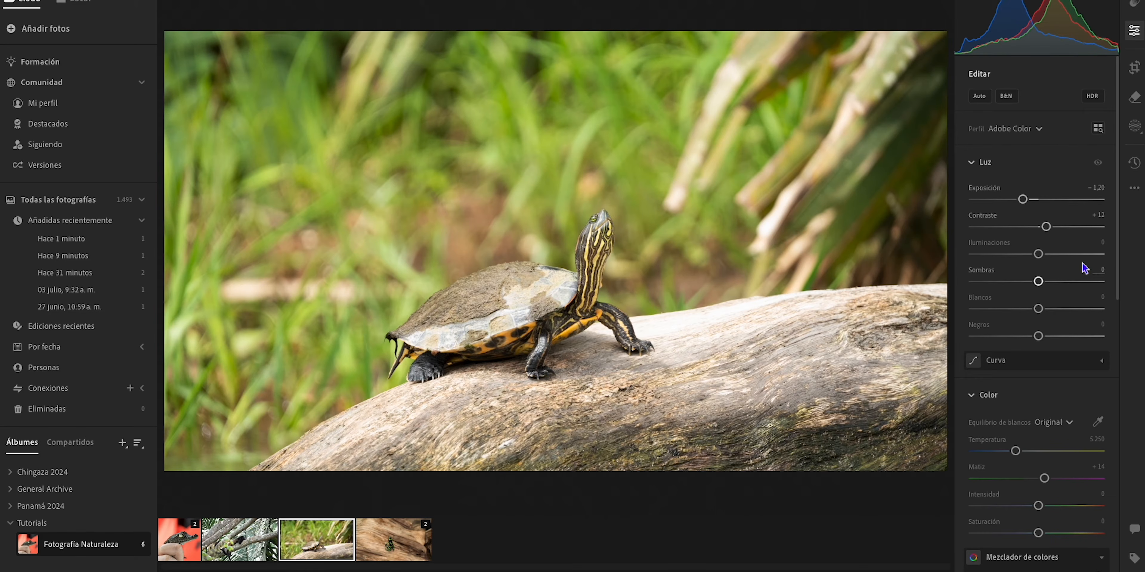
- Set the turtle photo's Iluminaciones to −20, Sombras to −5, Blancos to −8 and Negros to −12
scroll(1040, 254, down, 1)
mouse_move(1040, 253)
mouse_down()
mouse_move(1012, 253)
mouse_move(1116, 252)
mouse_move(1024, 253)
mouse_up()
key(alt)
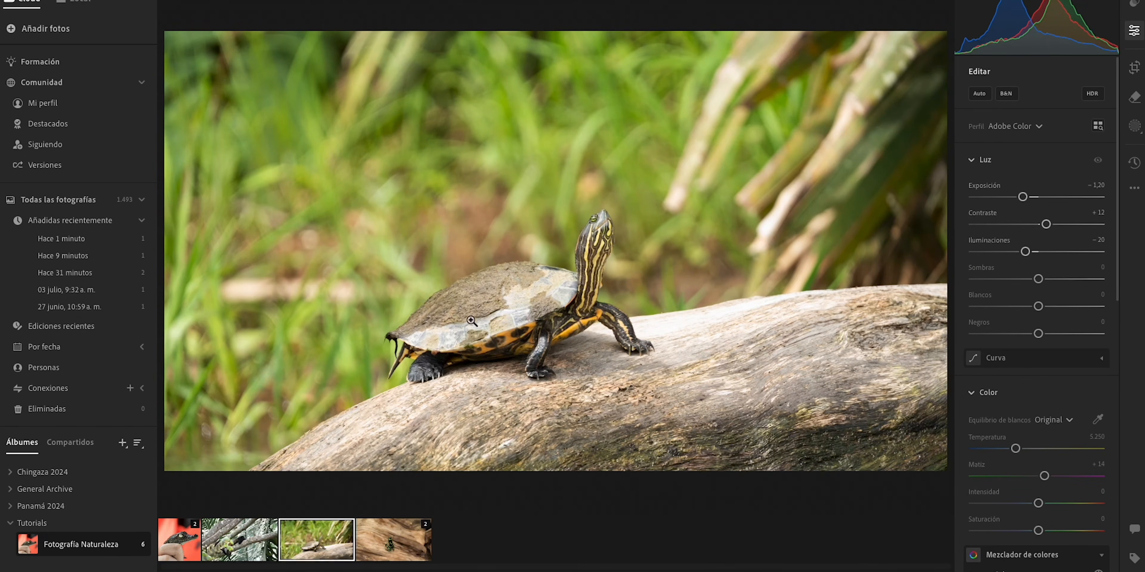
drag(1041, 280, 1032, 303)
- Enable chromatic aberration removal and lens corrections for the turtle photo
scroll(1052, 389, down, 10)
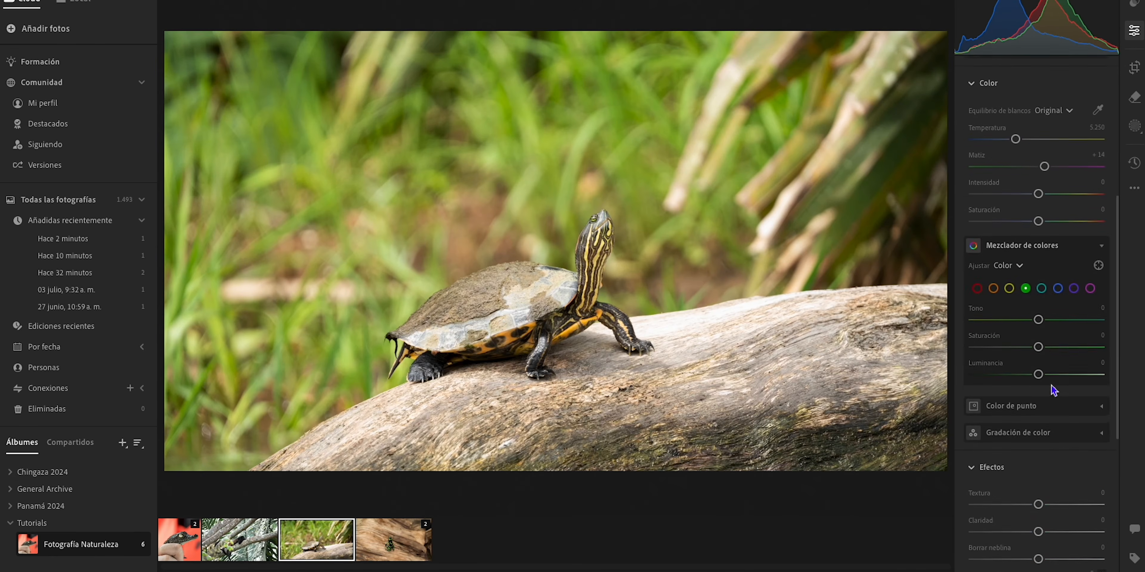
click(985, 483)
click(980, 500)
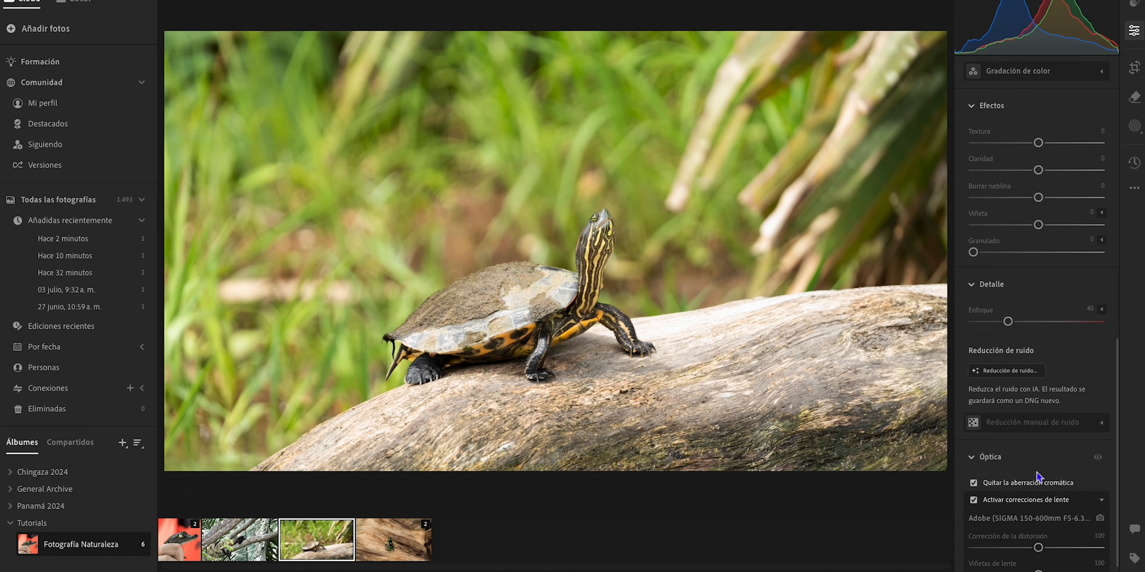
- Set the green colour's Tono to −27, Saturación to +28 and Luminancia to −39, and compare with the mixer changes hidden and shown
scroll(1037, 477, up, 10)
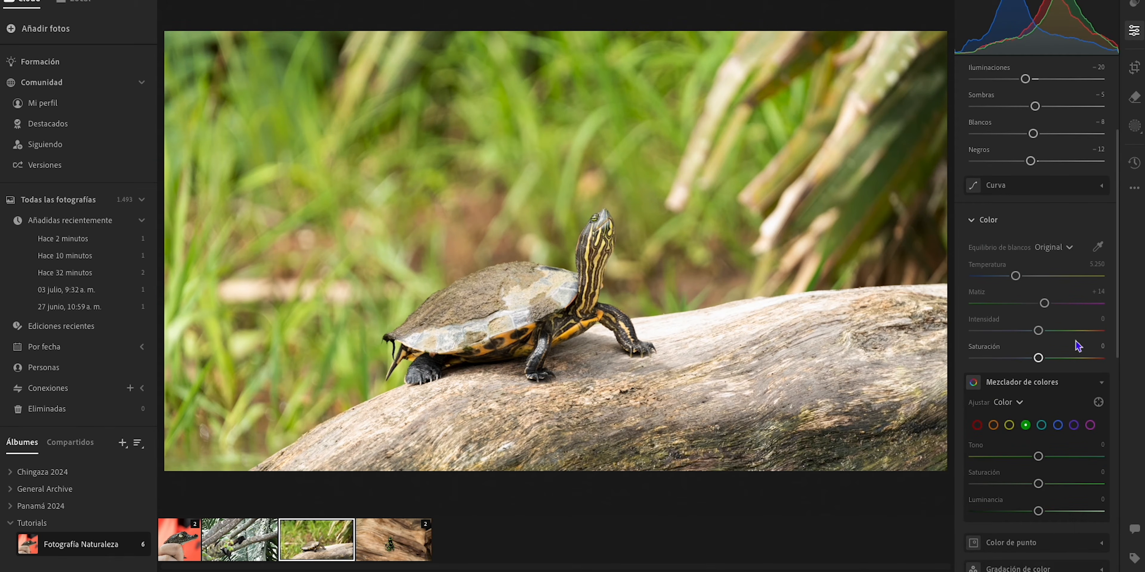
scroll(1079, 372, down, 4)
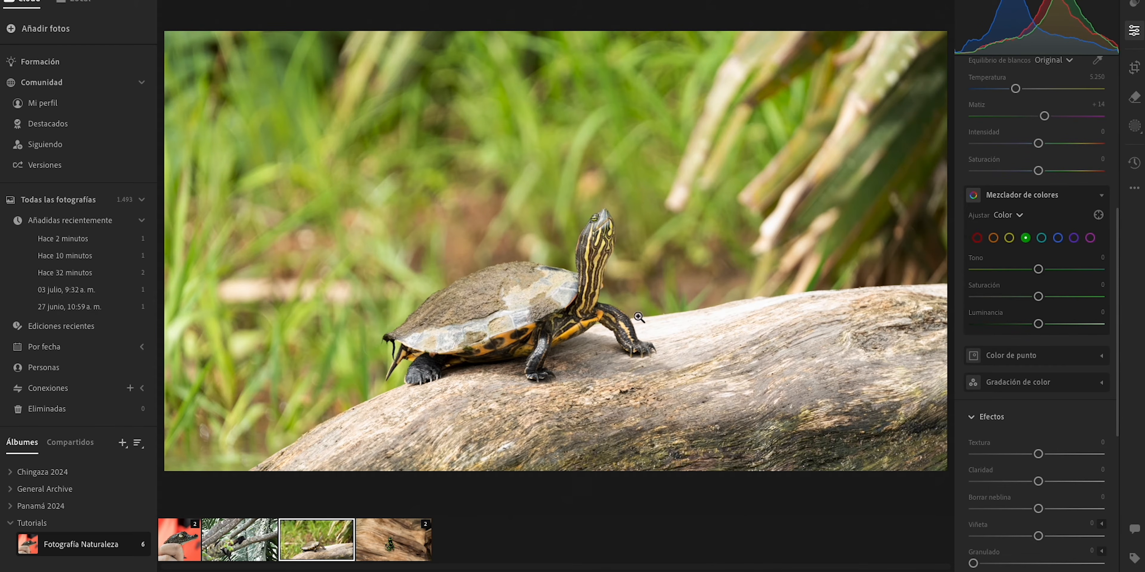
drag(1039, 270, 1013, 324)
click(1018, 269)
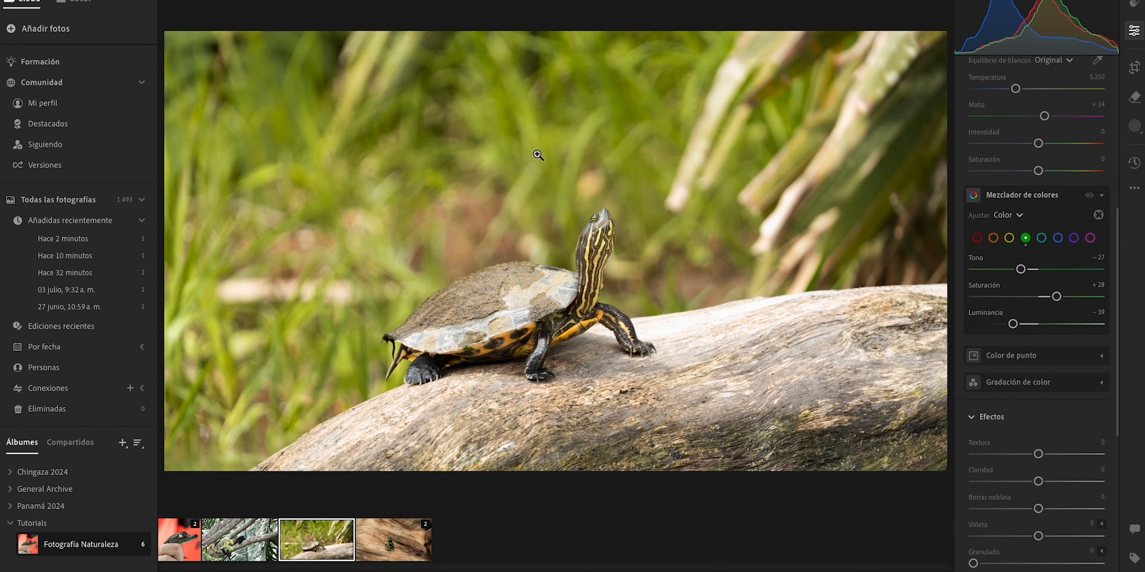
click(1090, 197)
click(1090, 196)
- Set the yellow colour's Saturación to +31 and Luminancia to −10 with Tono reset, and compare the turtle with the mixer changes hidden and shown
click(1009, 238)
click(593, 258)
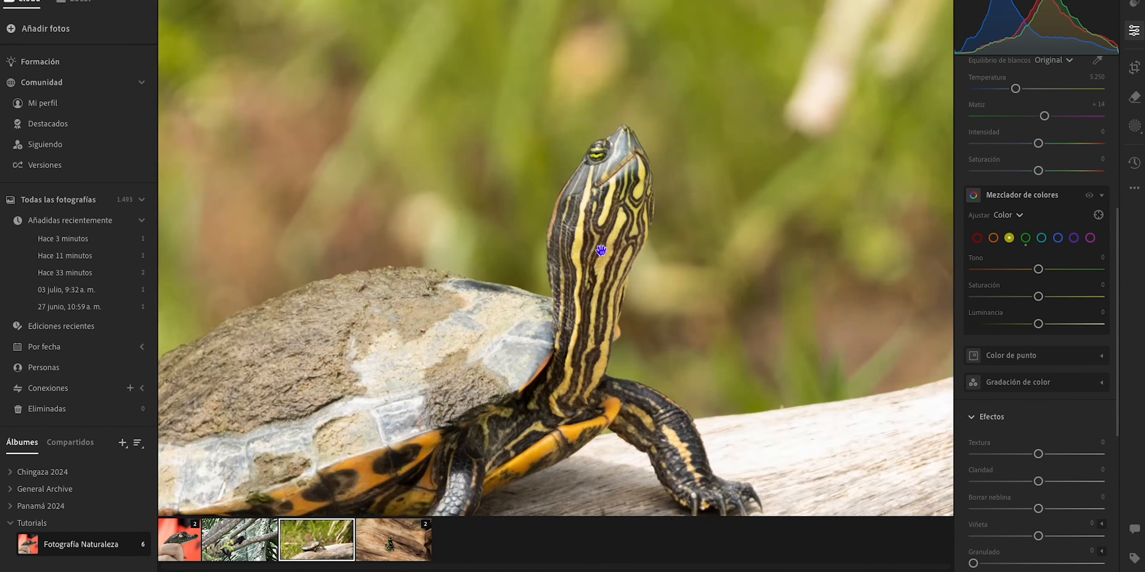
click(599, 240)
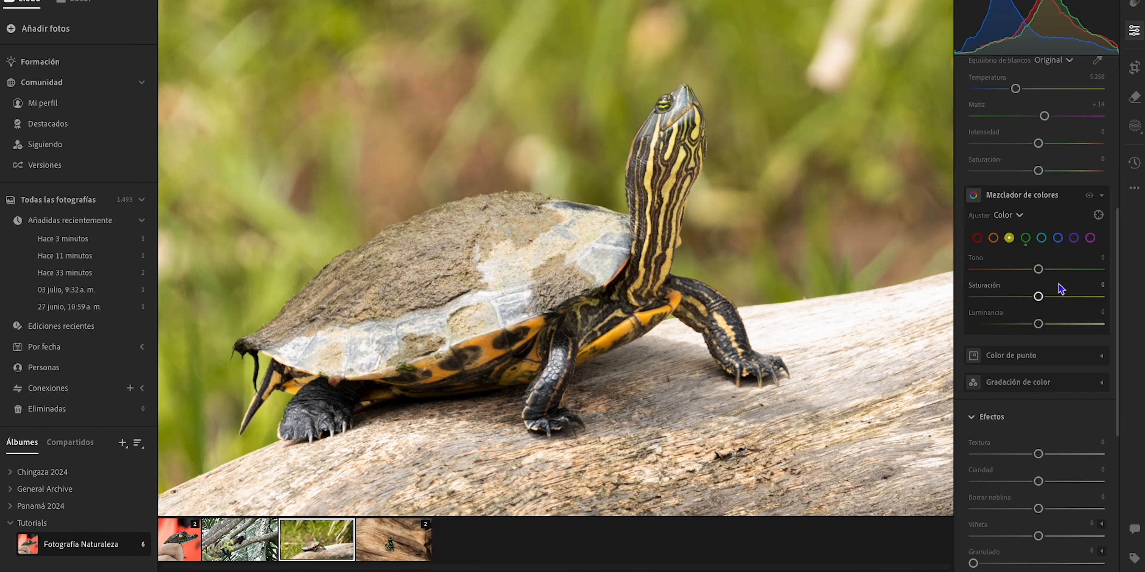
drag(1038, 269, 1126, 265)
double_click(1103, 269)
drag(1038, 296, 1032, 325)
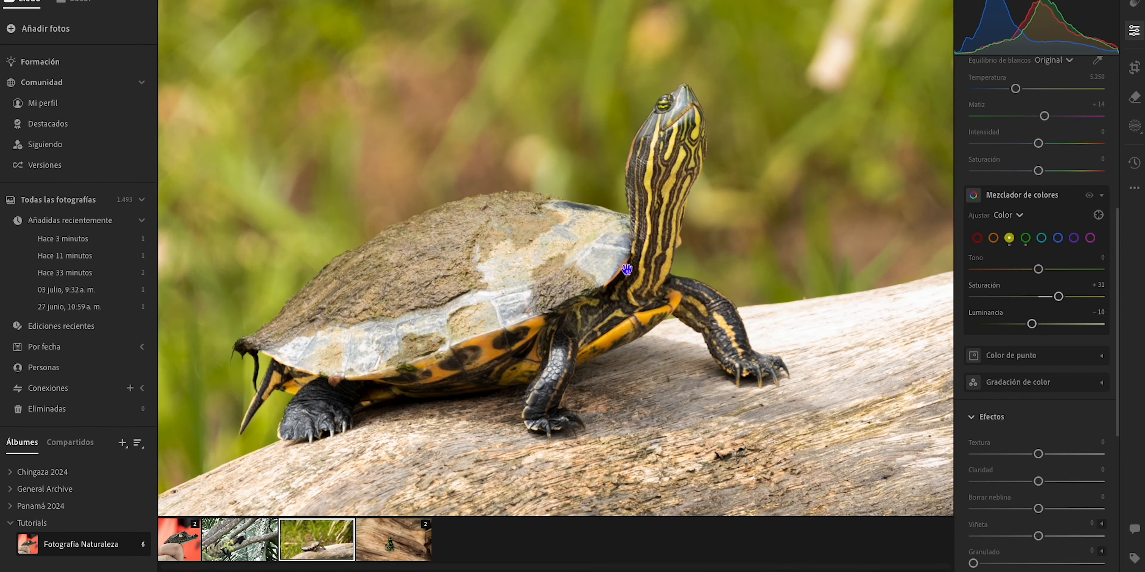
click(684, 208)
drag(1090, 196, 1090, 197)
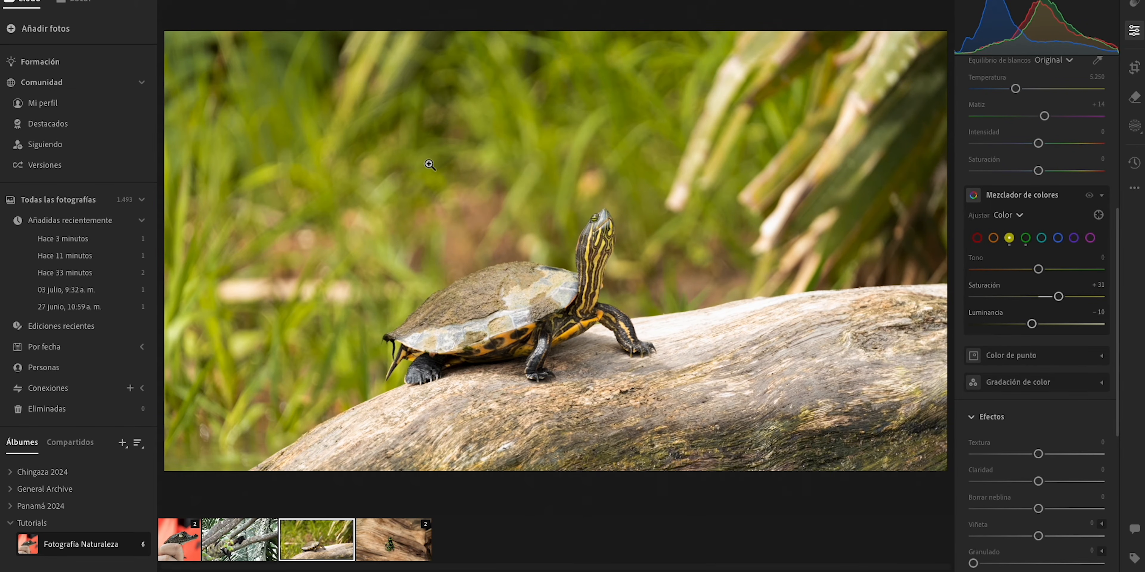
- Select the mixer's green colour and compare the turtle photo with the colour mixer changes hidden and shown
click(1025, 238)
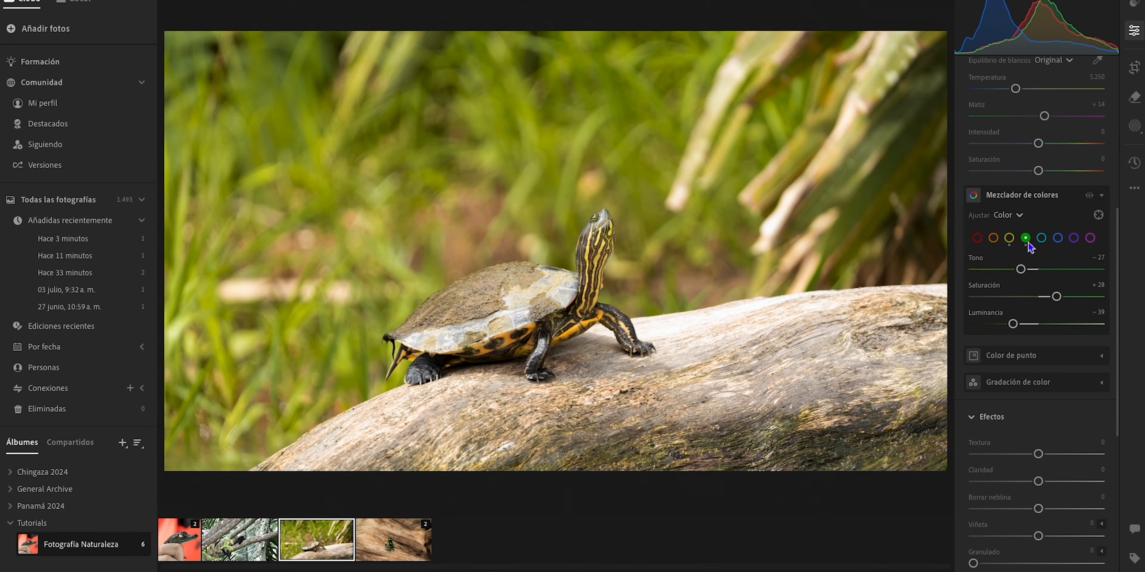
click(1090, 195)
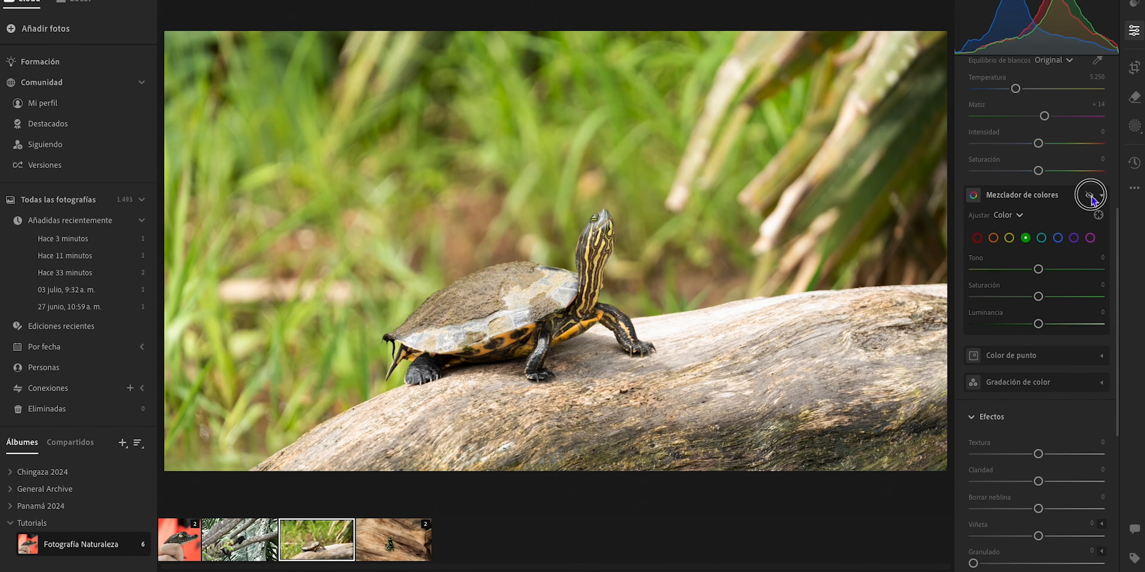
click(1090, 195)
click(1091, 195)
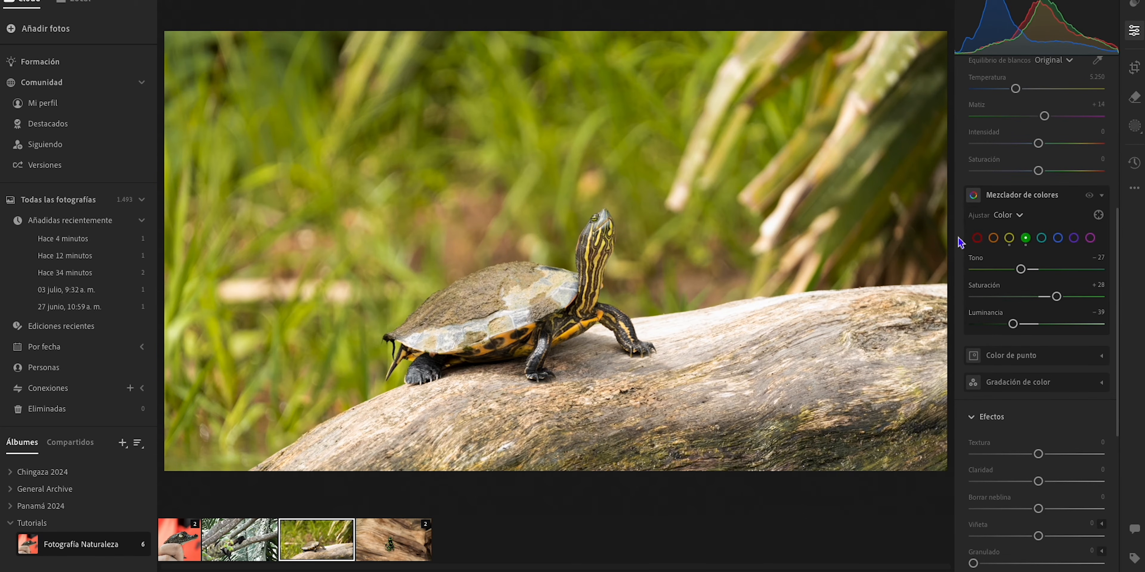
- Set the turtle photo's Claridad to +47 while inspecting the neck, shell and legs up close
click(594, 252)
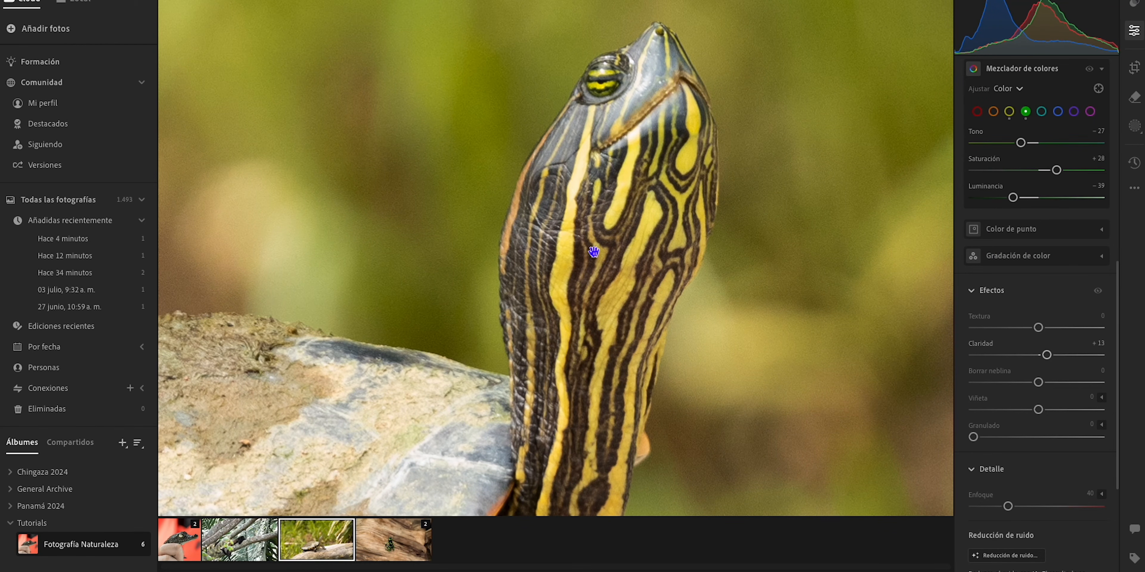
drag(1047, 355, 1072, 358)
drag(1096, 295, 1097, 295)
drag(533, 265, 669, 86)
drag(649, 291, 782, 150)
drag(548, 342, 649, 266)
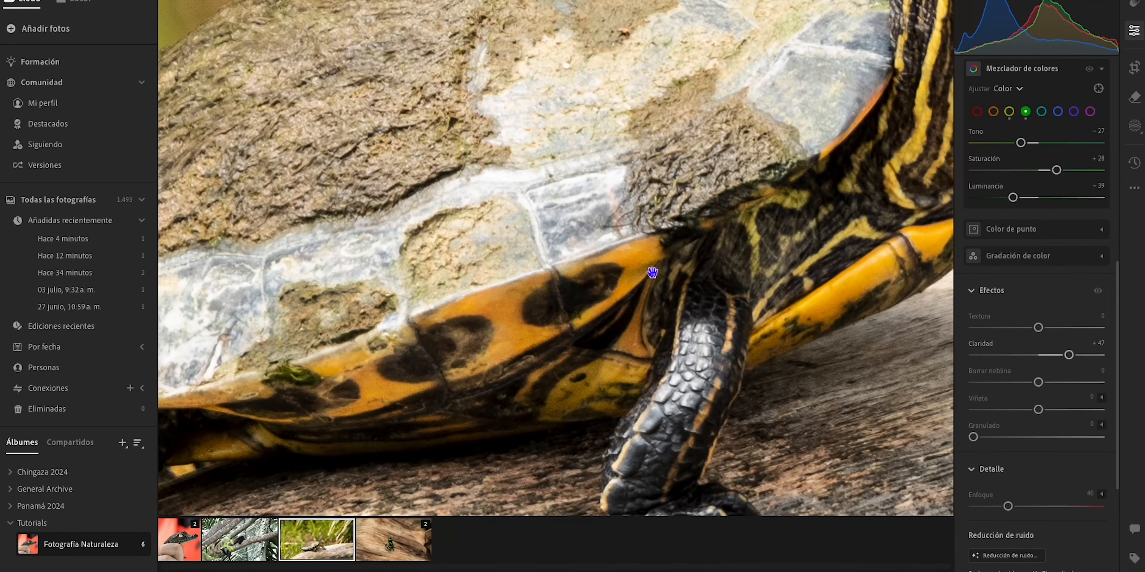
click(584, 211)
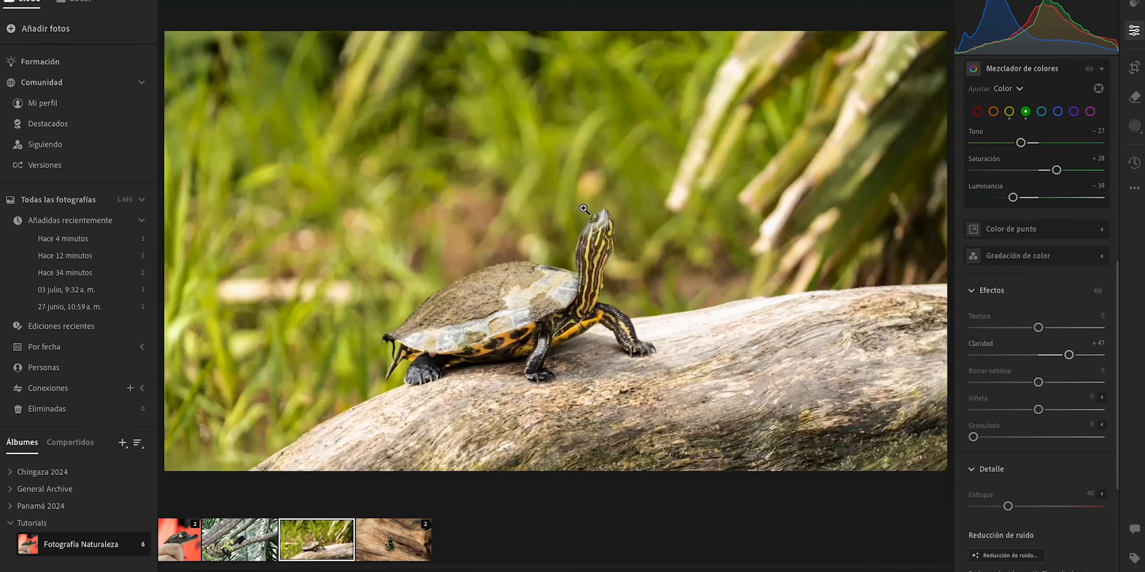
- Mask the turtle as subject with Exposición +0,24, Contraste −29, Iluminaciones −14 and Sombras +25, and compare with the mask hidden and shown
click(1134, 126)
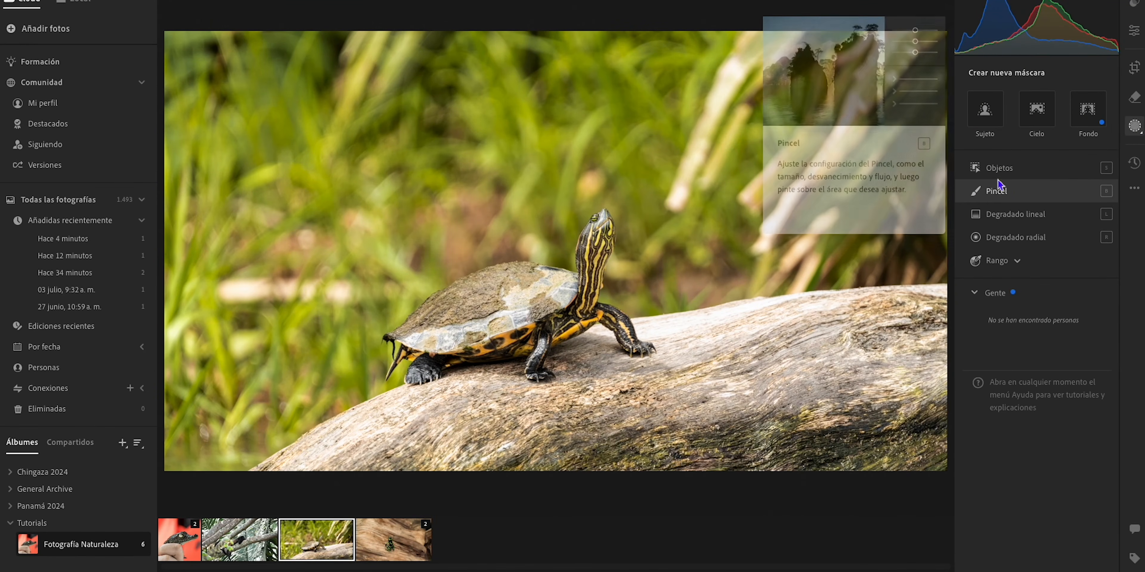
click(990, 116)
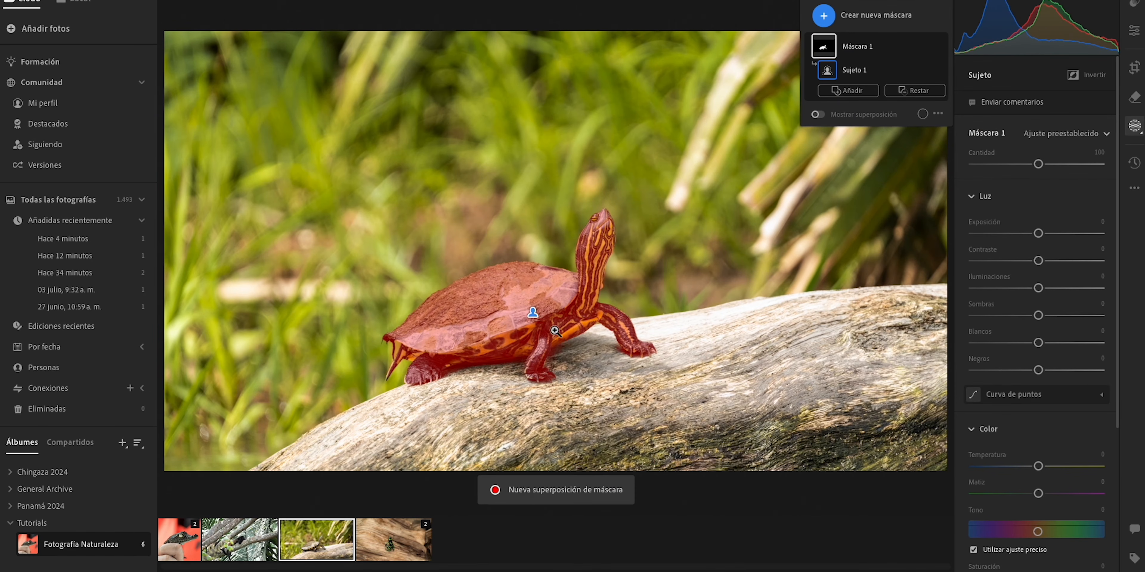
drag(1038, 233, 1041, 233)
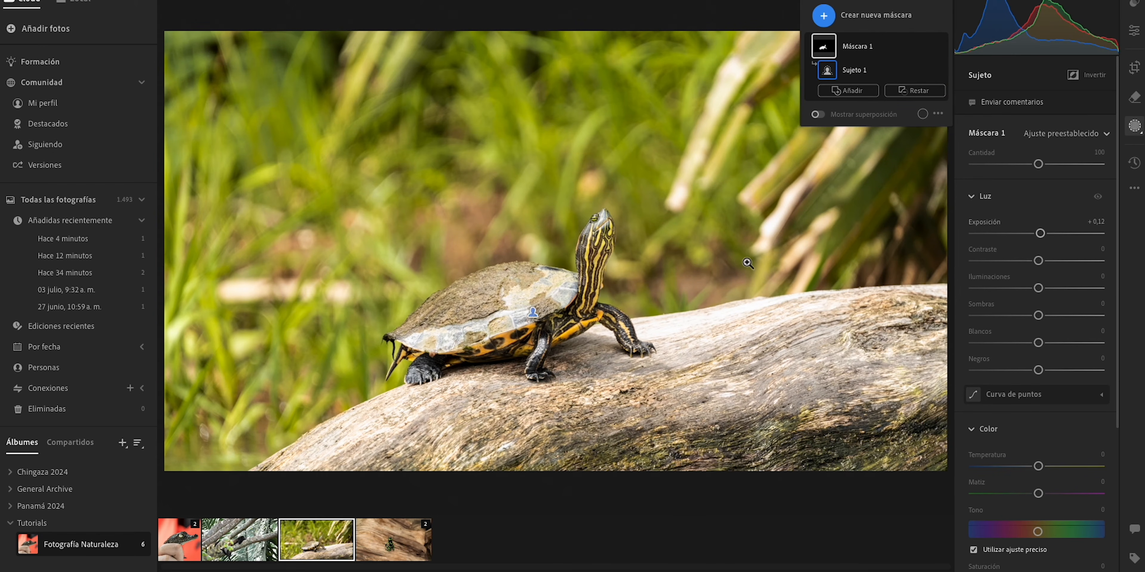
drag(1038, 262, 1054, 316)
click(942, 47)
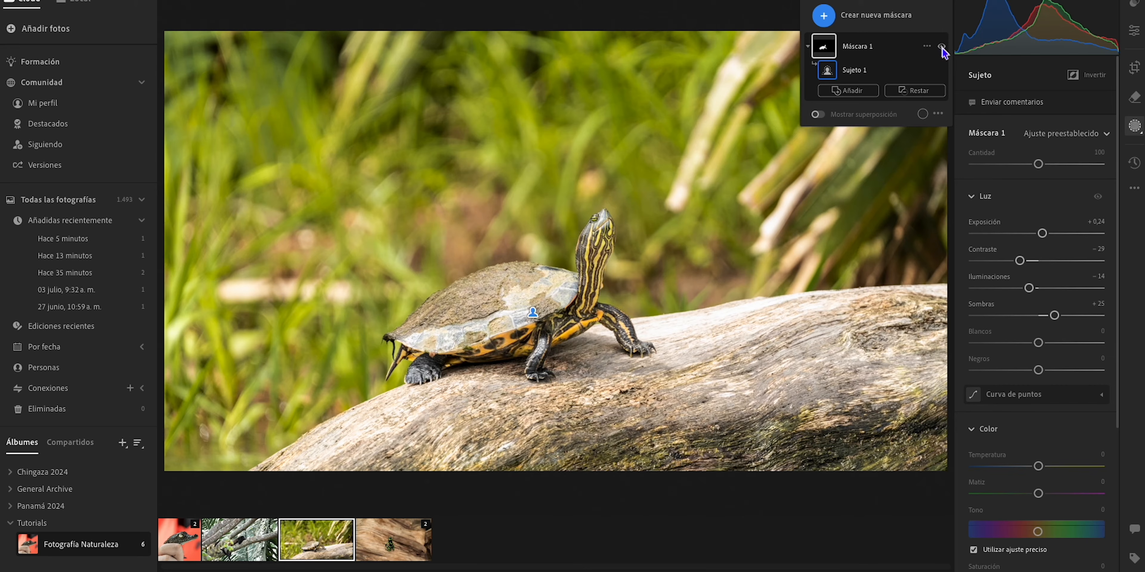
click(942, 47)
click(941, 46)
- Add a linear gradient mask running diagonally from the turtle photo's upper-left area toward the lower right
click(825, 17)
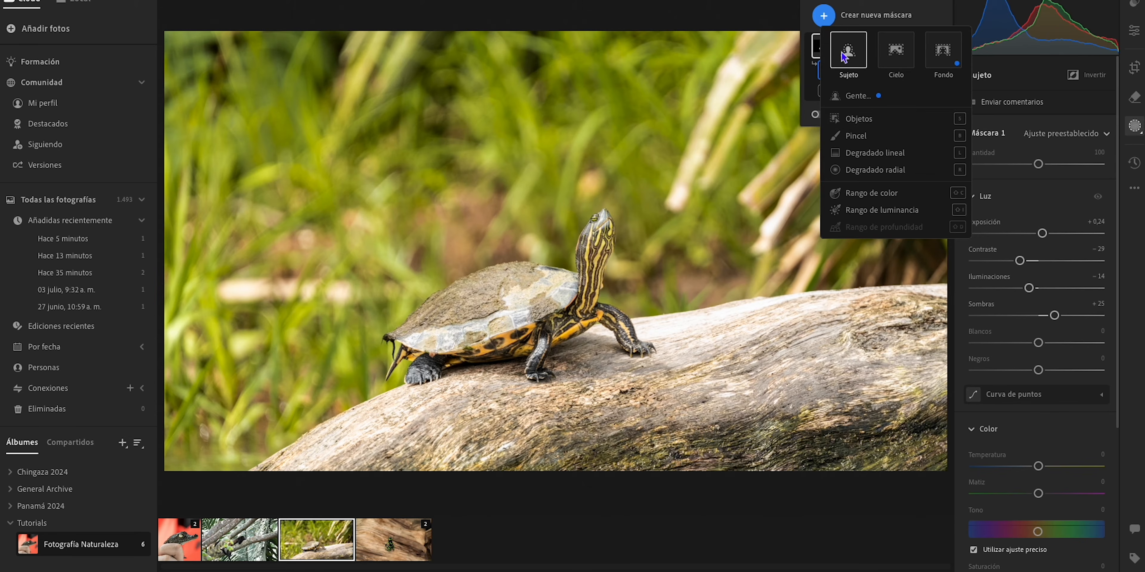
click(886, 153)
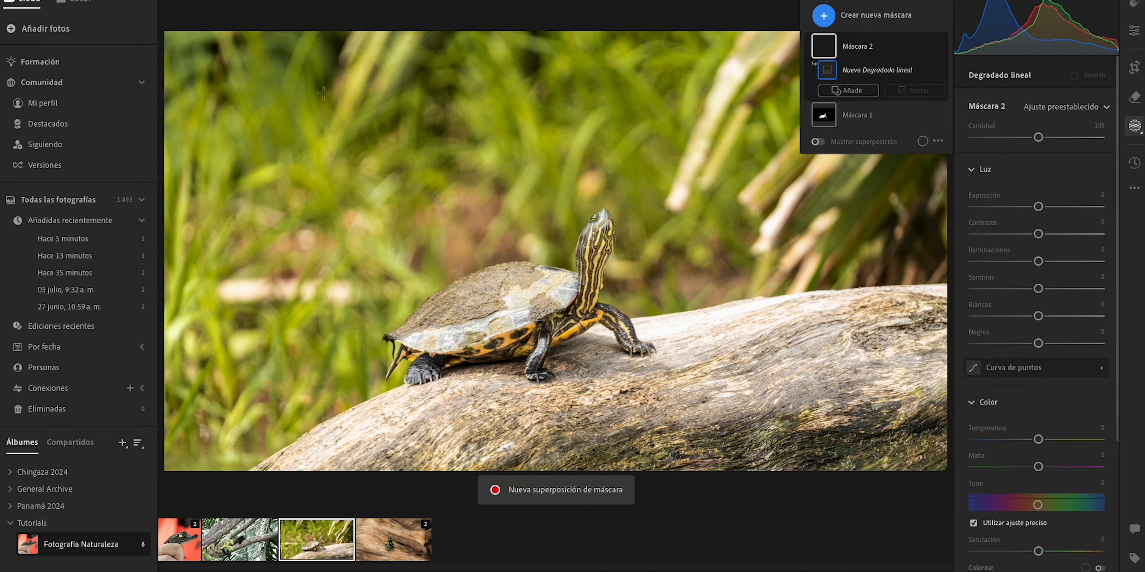
drag(329, 95, 403, 207)
drag(641, 384, 756, 476)
- Try Temperatura +100 and −100, Matiz +100 and different Tono shifts on the linear gradient, with and without fine adjustment
scroll(1056, 432, down, 5)
drag(1039, 237, 1105, 238)
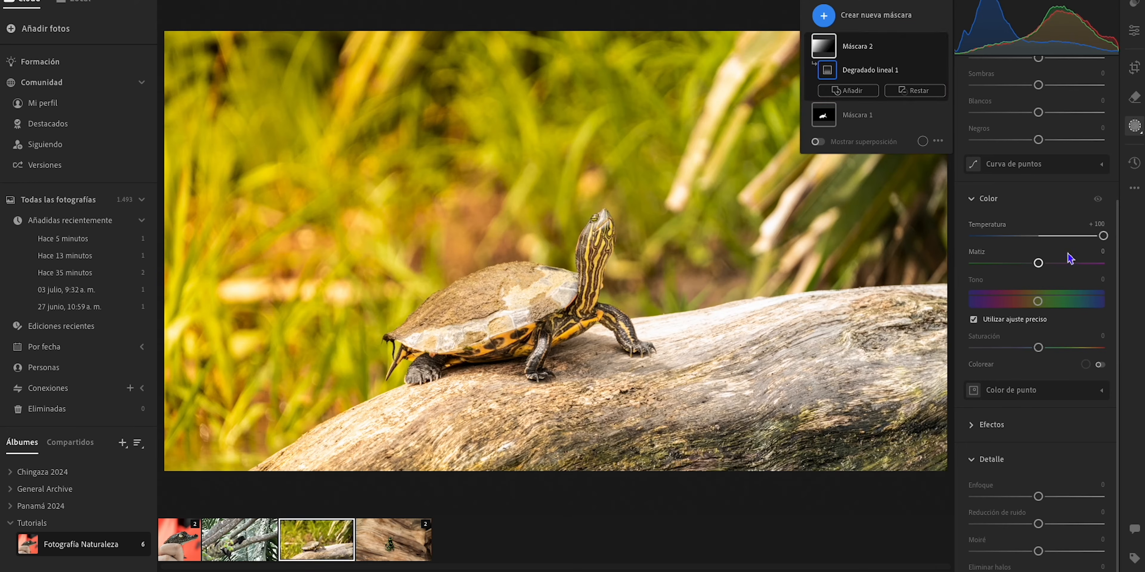
drag(1038, 263, 1128, 263)
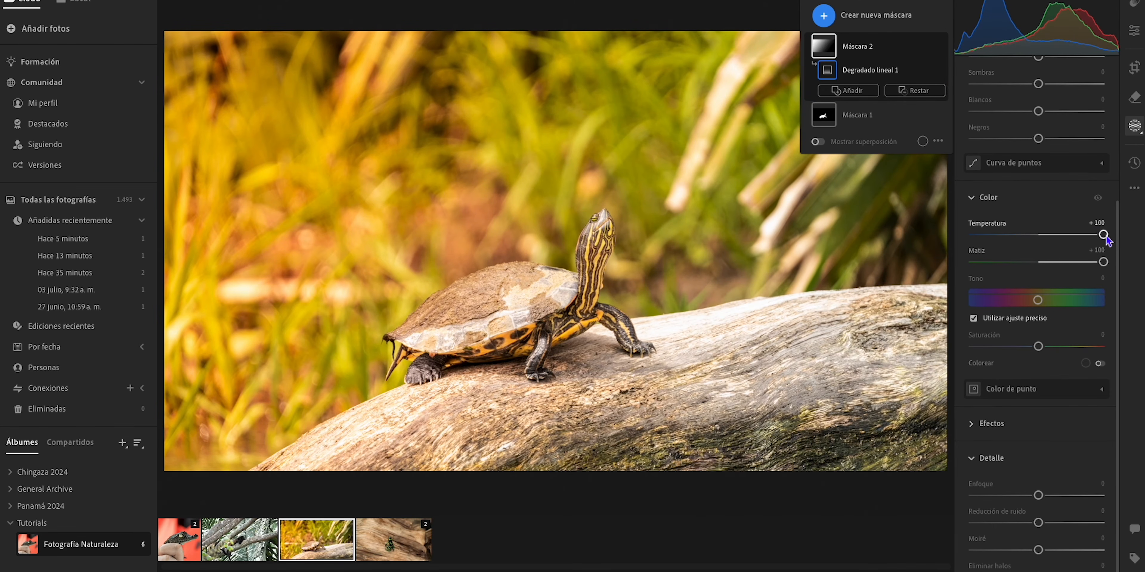
scroll(1112, 241, down, 1)
drag(1104, 224, 951, 225)
drag(1038, 290, 1023, 290)
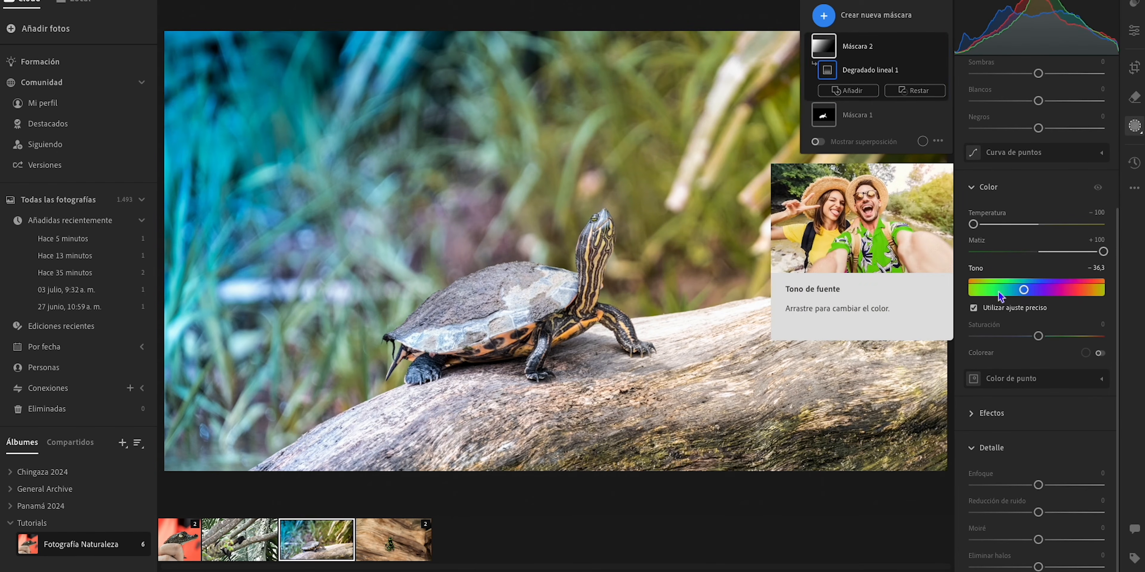
click(973, 308)
drag(1023, 290, 1060, 289)
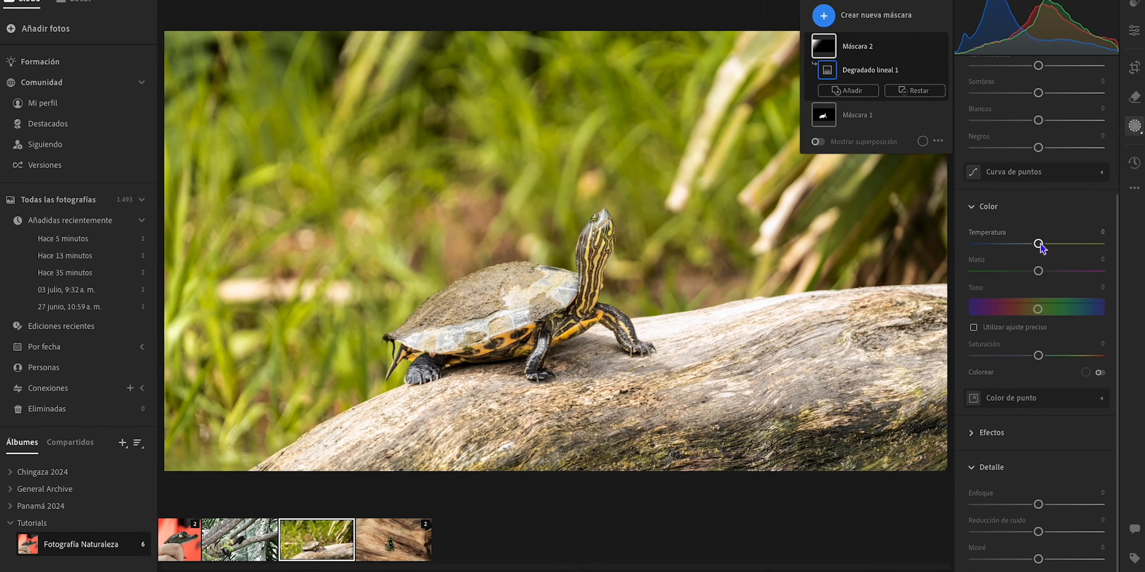
- Warm the linear gradient's Temperatura, shift its Tono slightly, and compare the edited turtle photo with the original
drag(1038, 245, 1062, 244)
mouse_move(1038, 309)
mouse_down()
mouse_move(1000, 308)
mouse_move(1035, 314)
mouse_up()
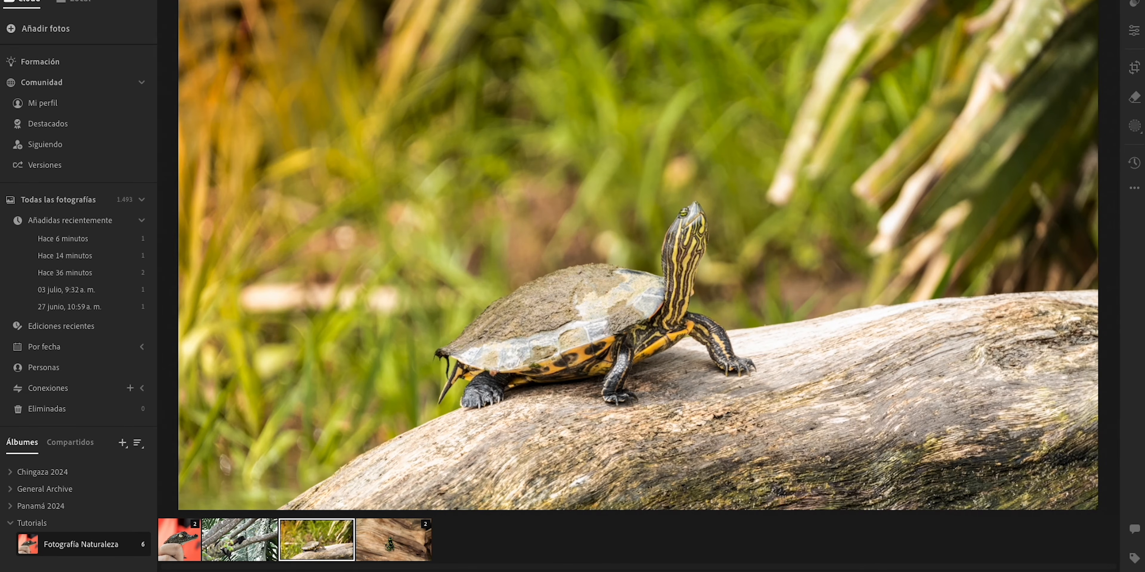
click(1094, 571)
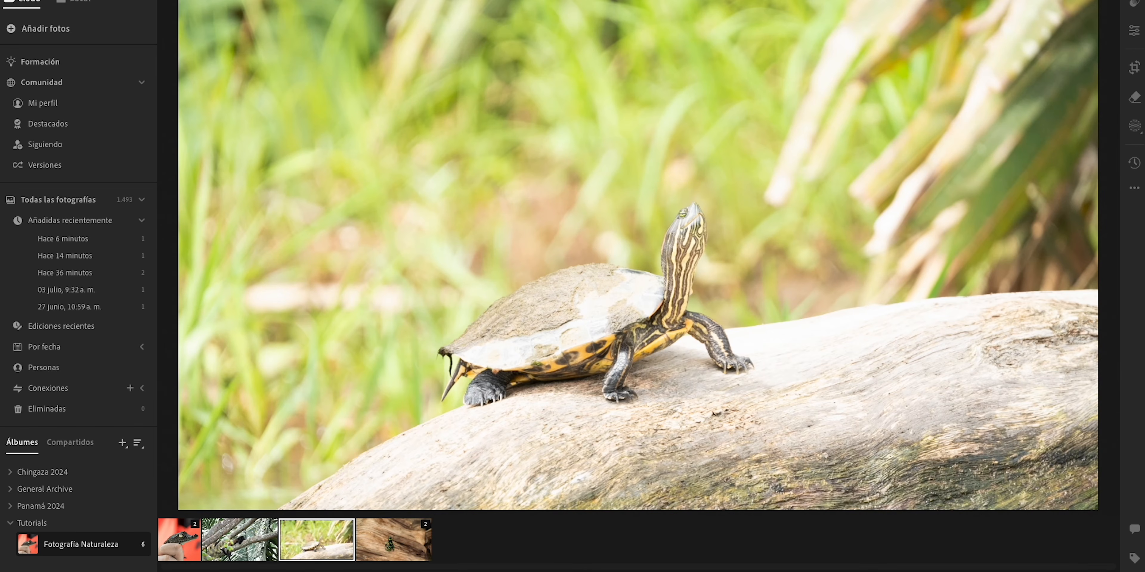
click(1096, 571)
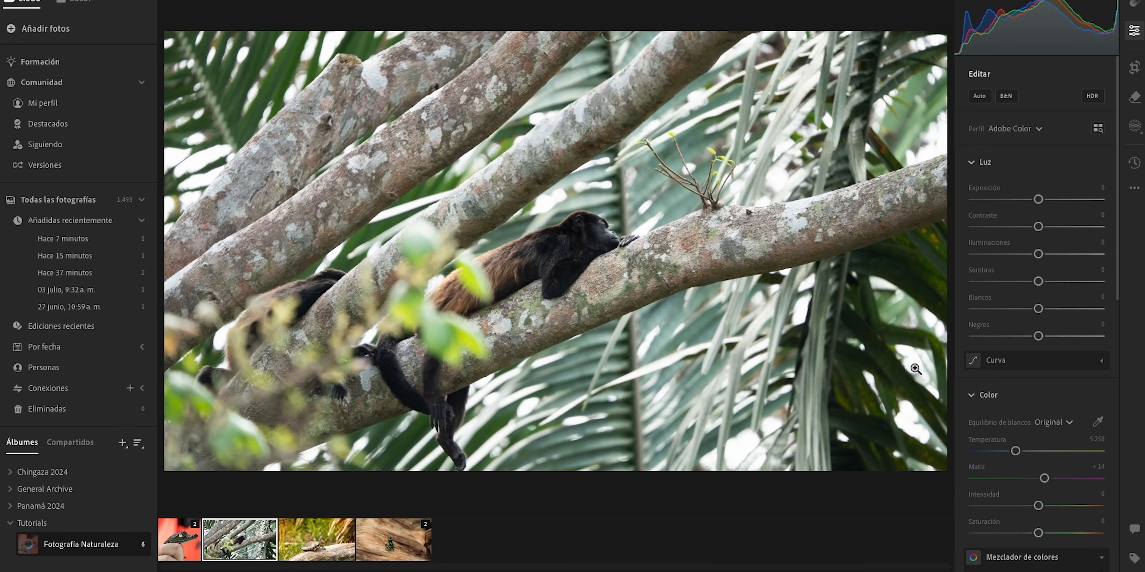
- Open the monkey photo and examine the monkey's face, fur and the branch up close
scroll(1053, 371, down, 10)
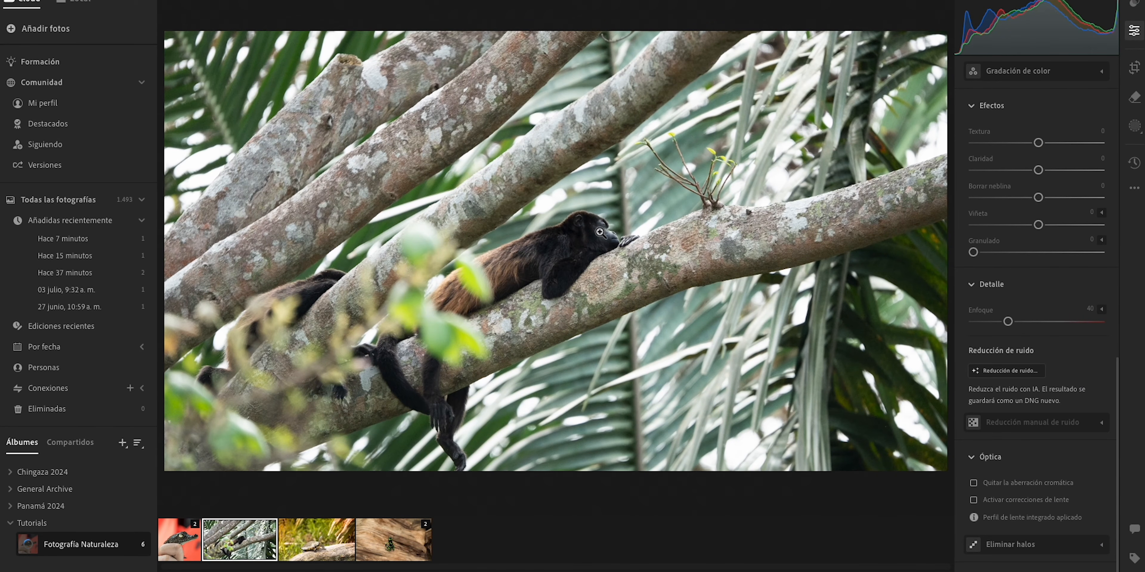
click(599, 232)
drag(686, 257, 650, 158)
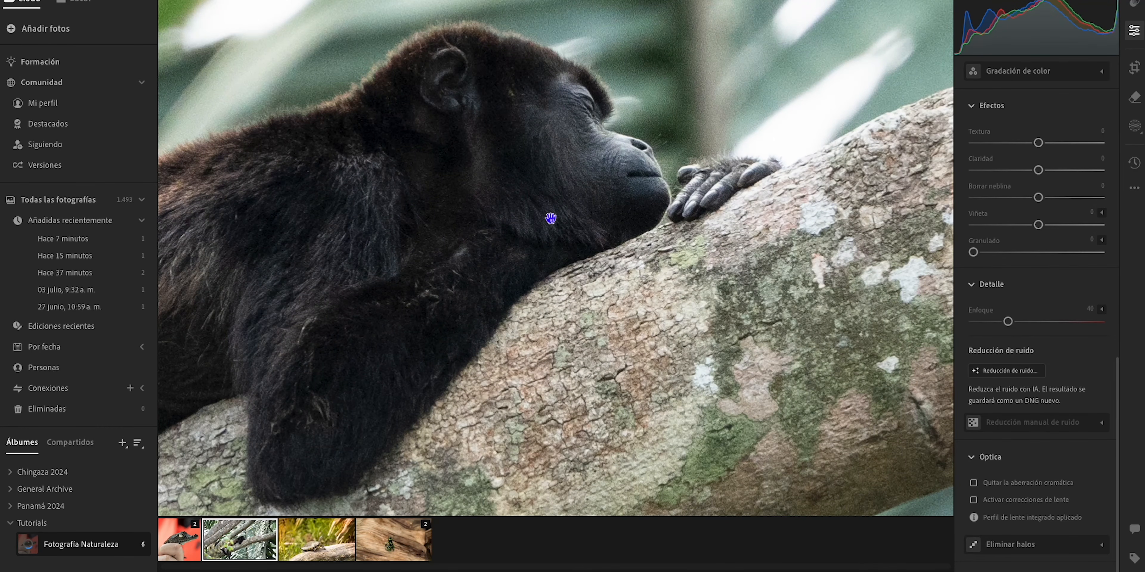
click(582, 221)
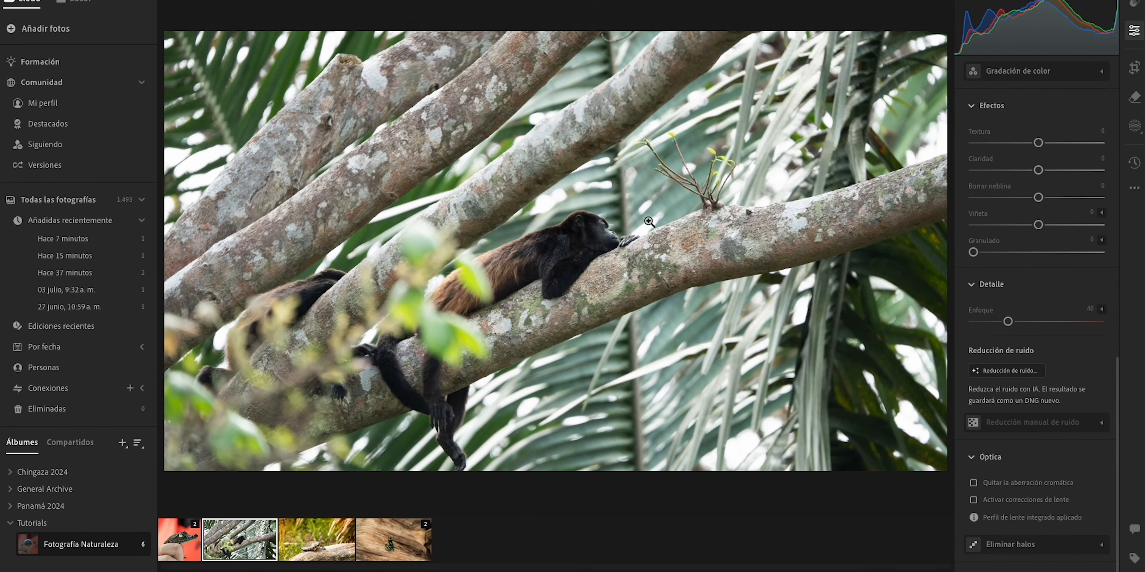
click(617, 241)
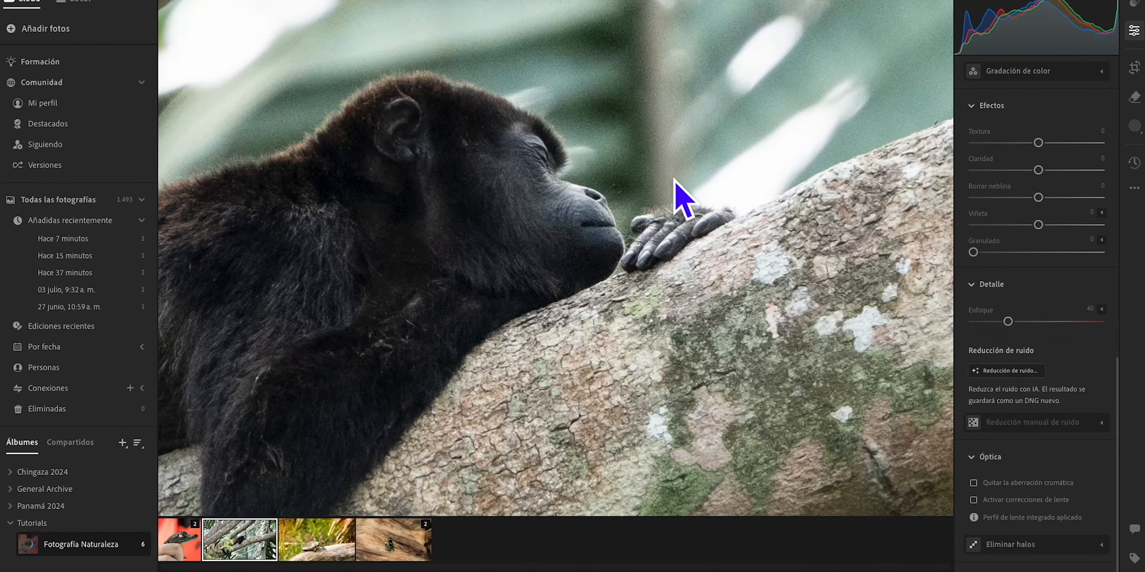
click(677, 198)
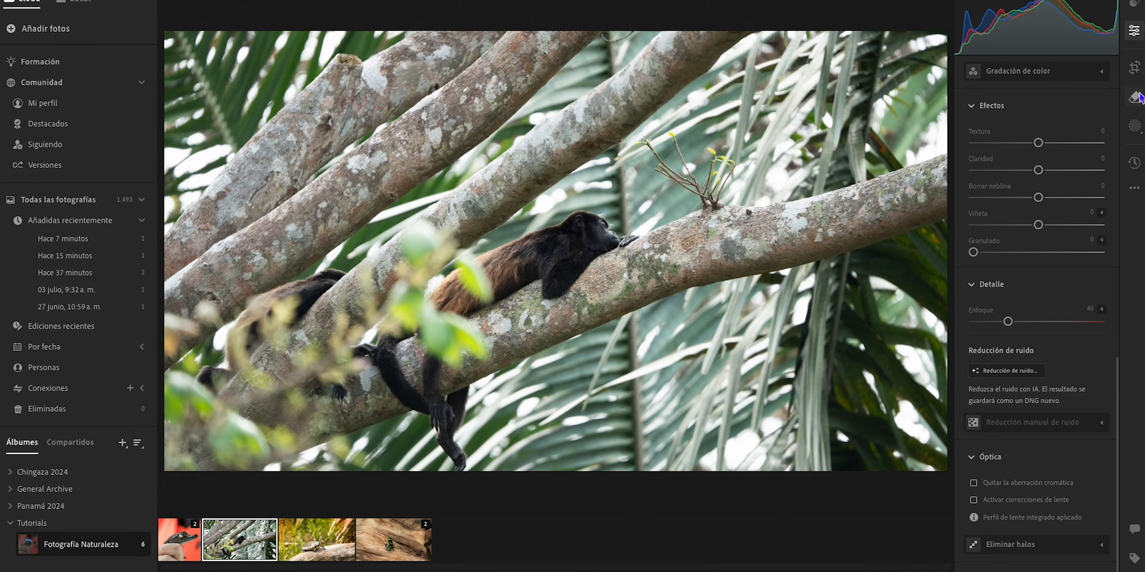
- Preview the Moody Warm preset on the monkey photo and browse the full range of recommended presets
click(1134, 6)
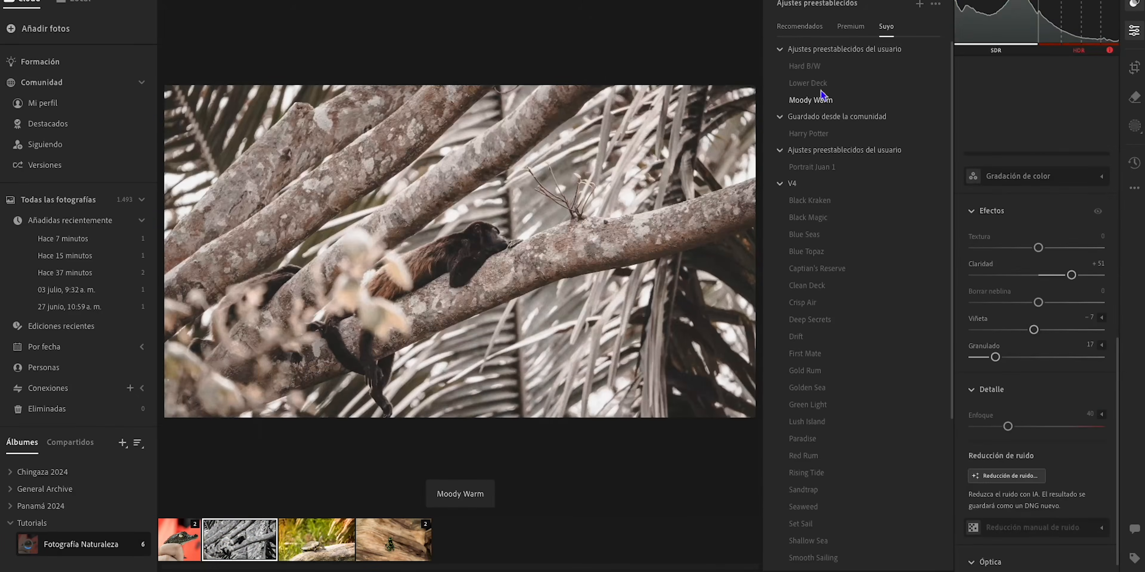
click(810, 100)
click(802, 28)
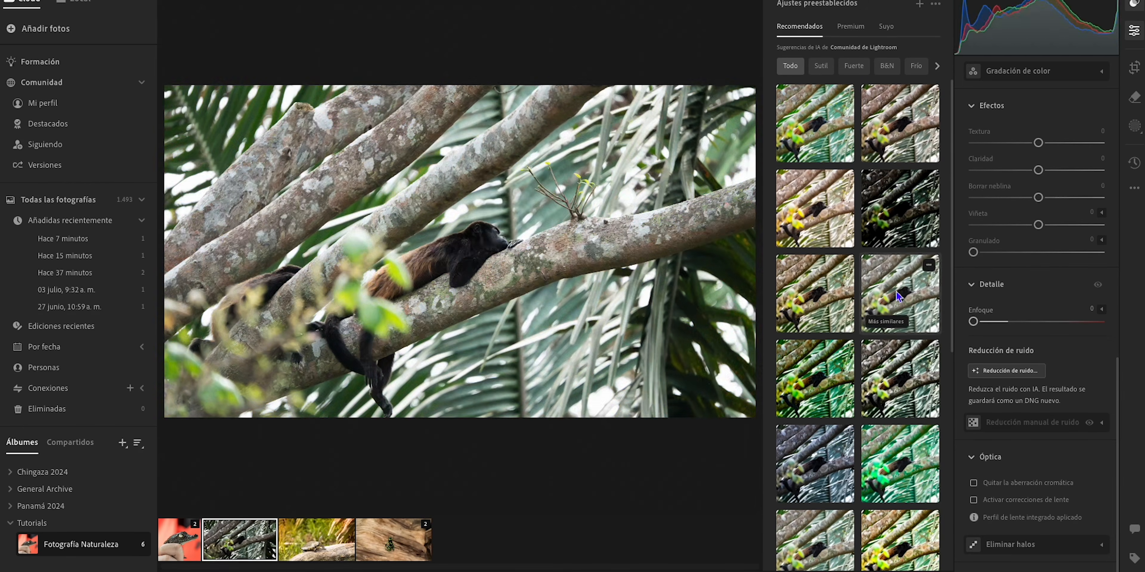
scroll(894, 441, down, 5)
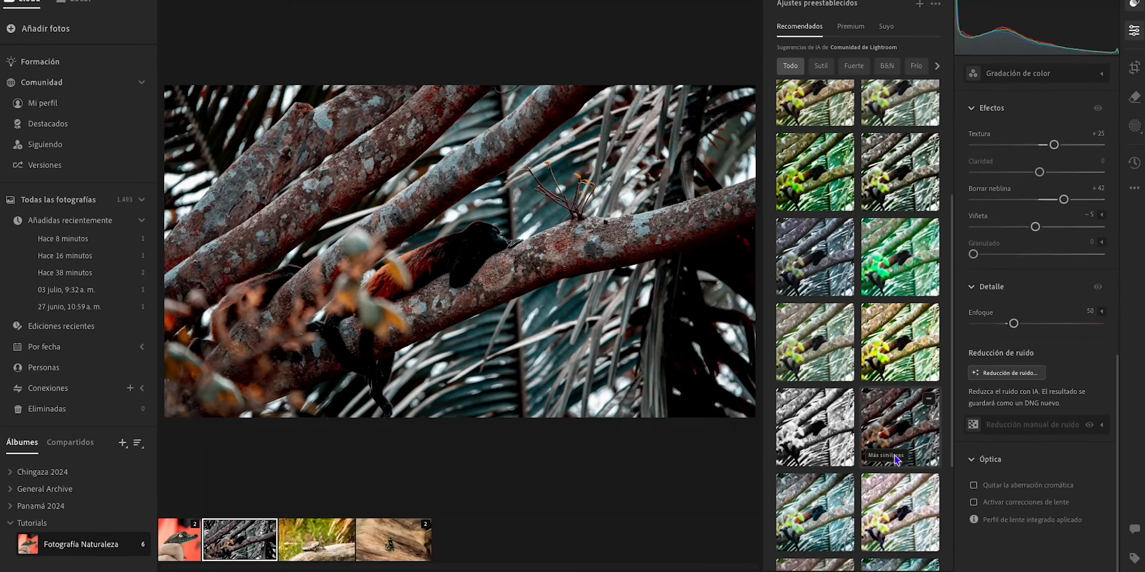
scroll(835, 494, down, 3)
scroll(833, 441, down, 1)
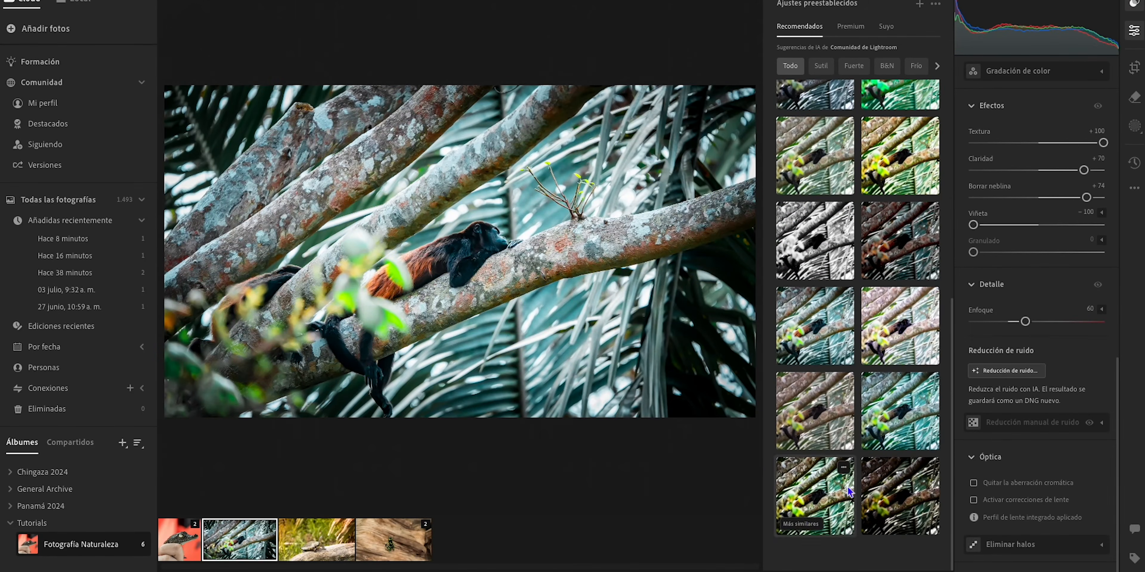
scroll(848, 484, up, 9)
- Filter the recommended presets to Cinematográfico and preview several of them on the monkey photo
click(937, 66)
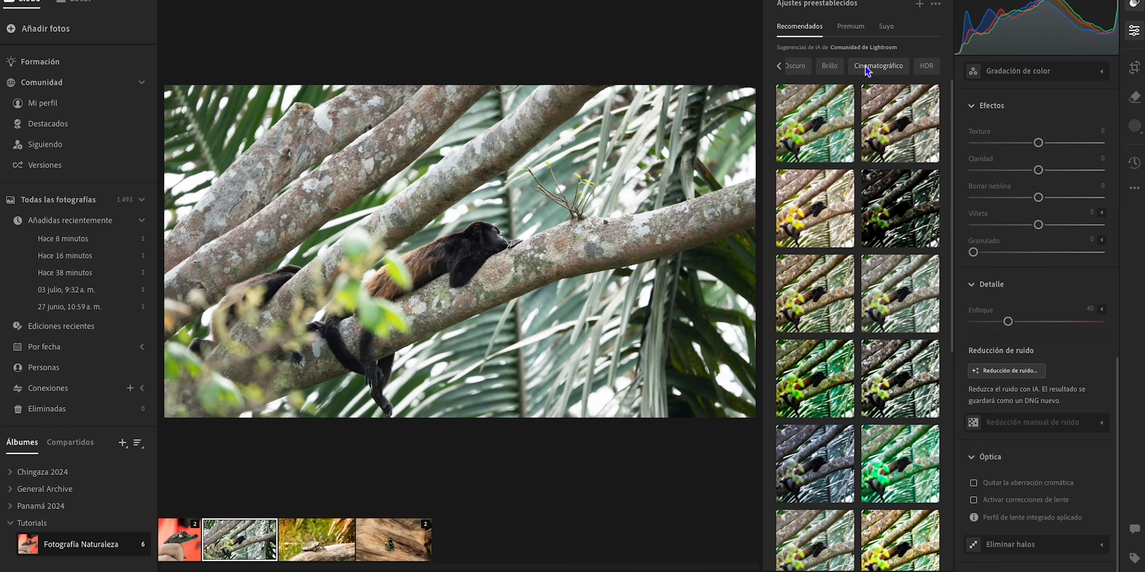
click(867, 70)
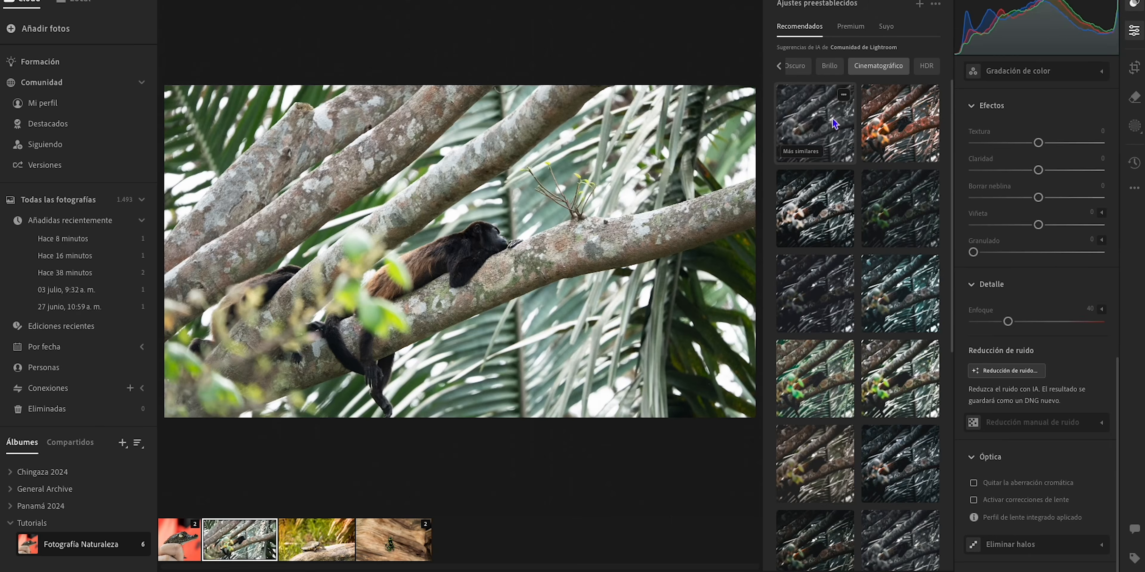
click(914, 117)
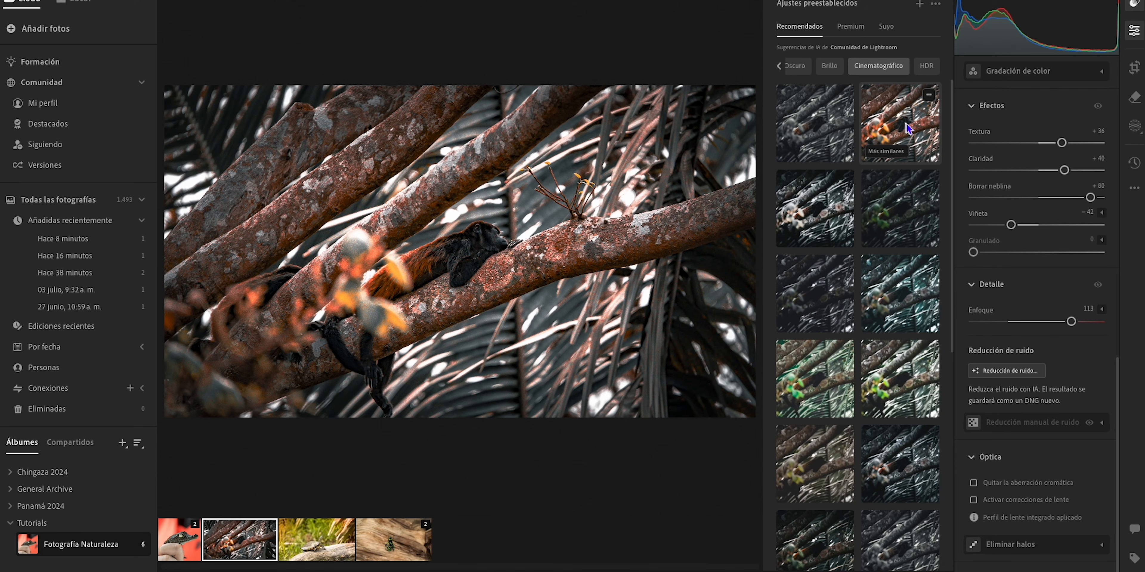
scroll(905, 124, down, 2)
click(815, 332)
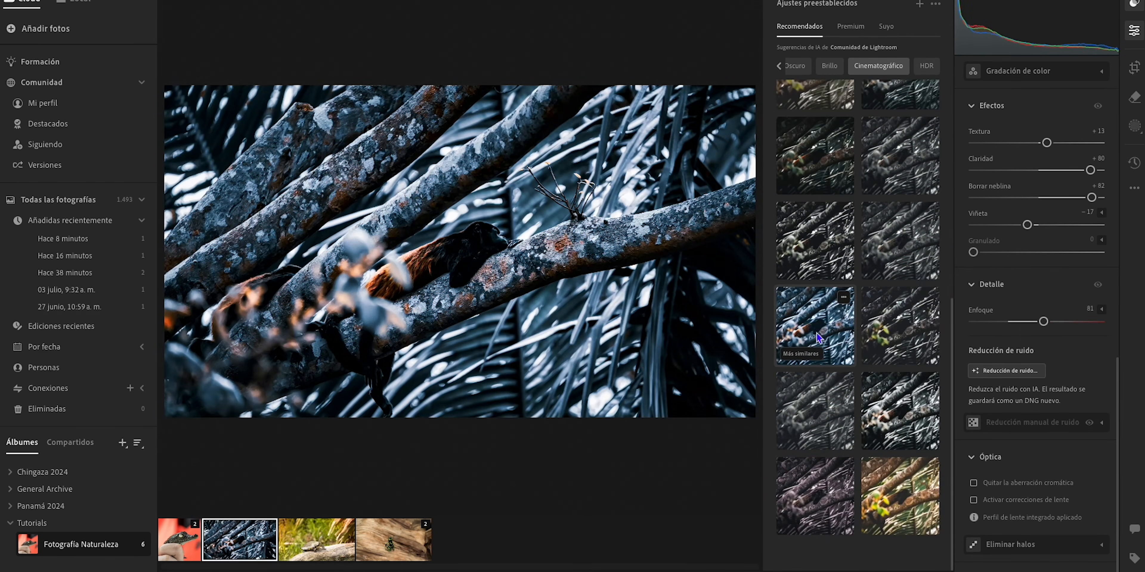
click(900, 420)
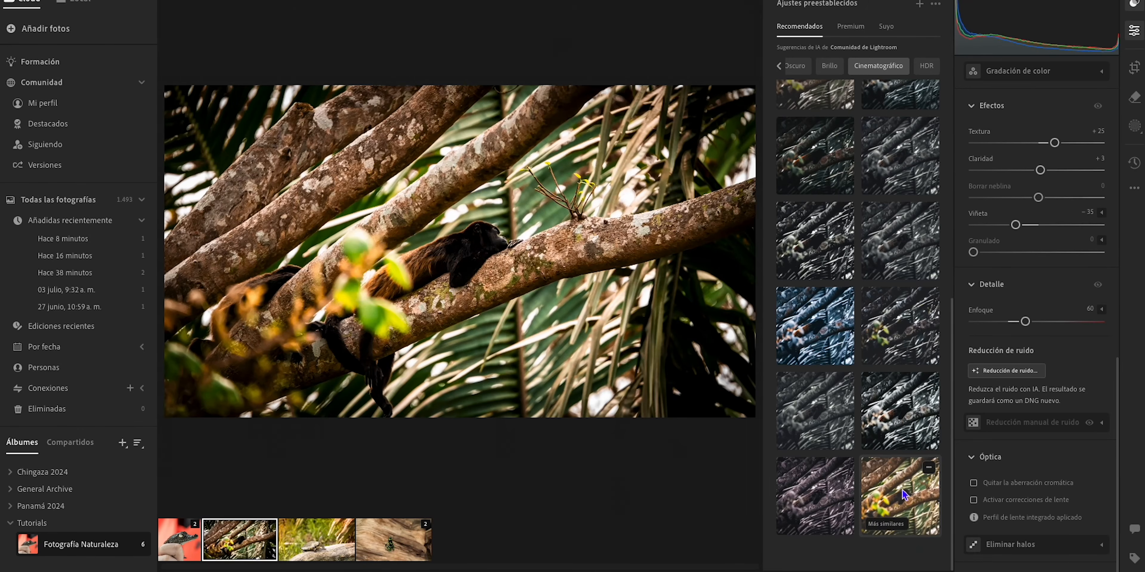
click(886, 524)
- Filter the recommended presets to HDR and apply a vivid green one with Claridad +40 to the monkey photo
click(909, 311)
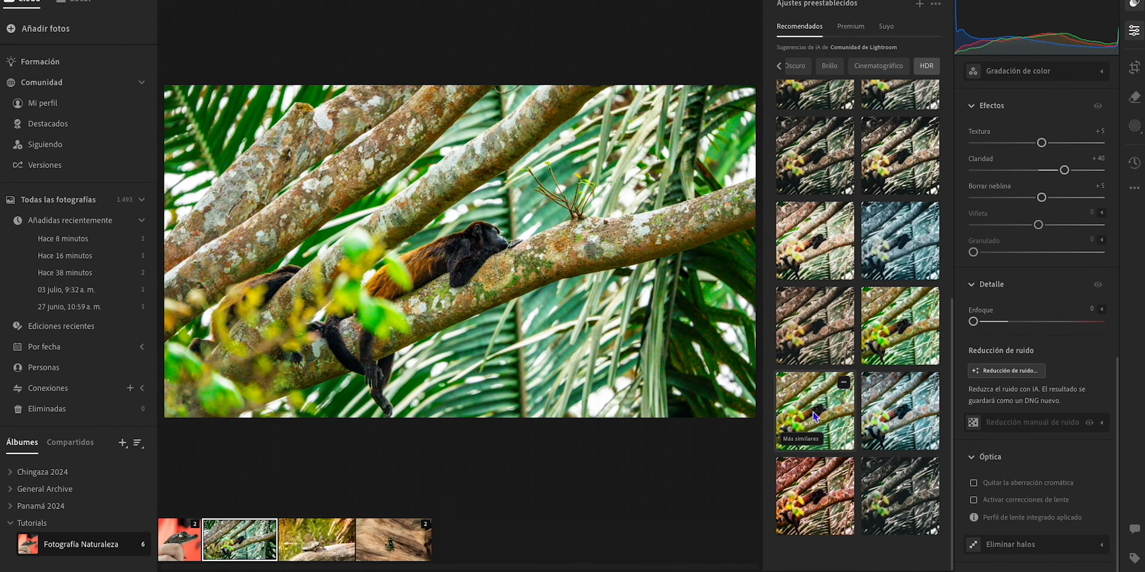
click(881, 351)
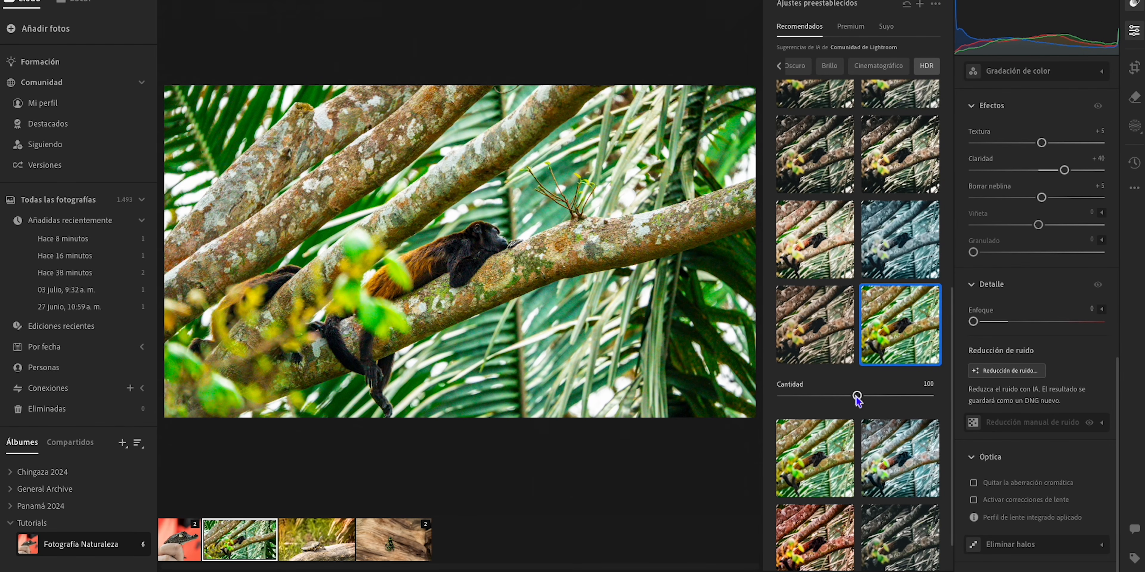
- Reduce the amount of the applied HDR preset on the monkey photo to bring Claridad down to +30
mouse_move(858, 400)
mouse_down()
mouse_move(906, 397)
mouse_move(826, 400)
mouse_move(868, 398)
mouse_move(838, 397)
mouse_up()
click(973, 483)
click(973, 499)
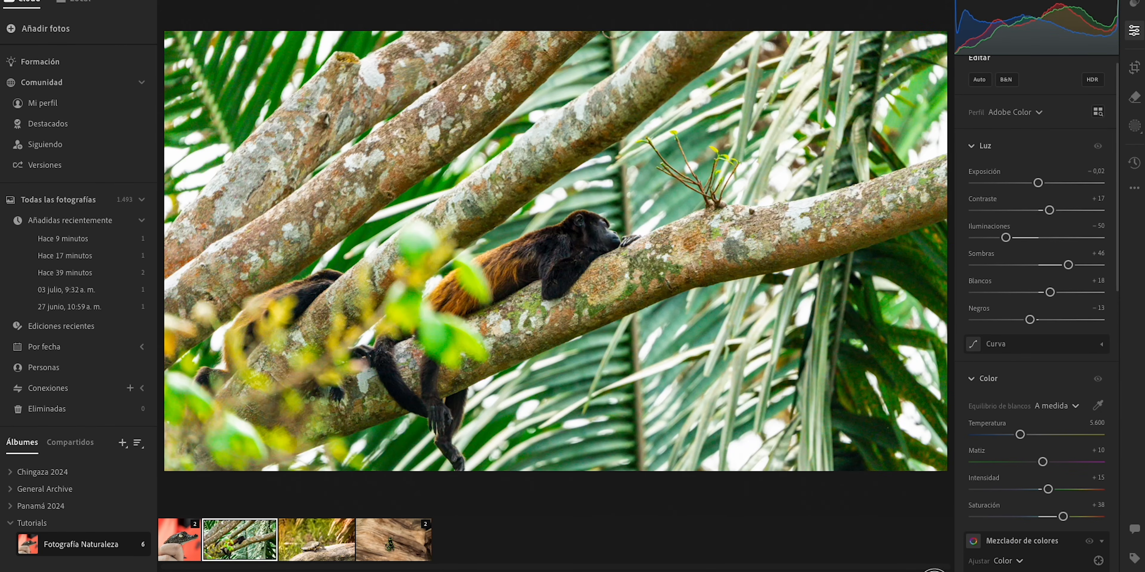
- Compare the edited monkey photo with its original and inspect the monkey's face and fur up close for noise
click(934, 571)
click(934, 571)
click(934, 571)
click(934, 571)
key(backslash)
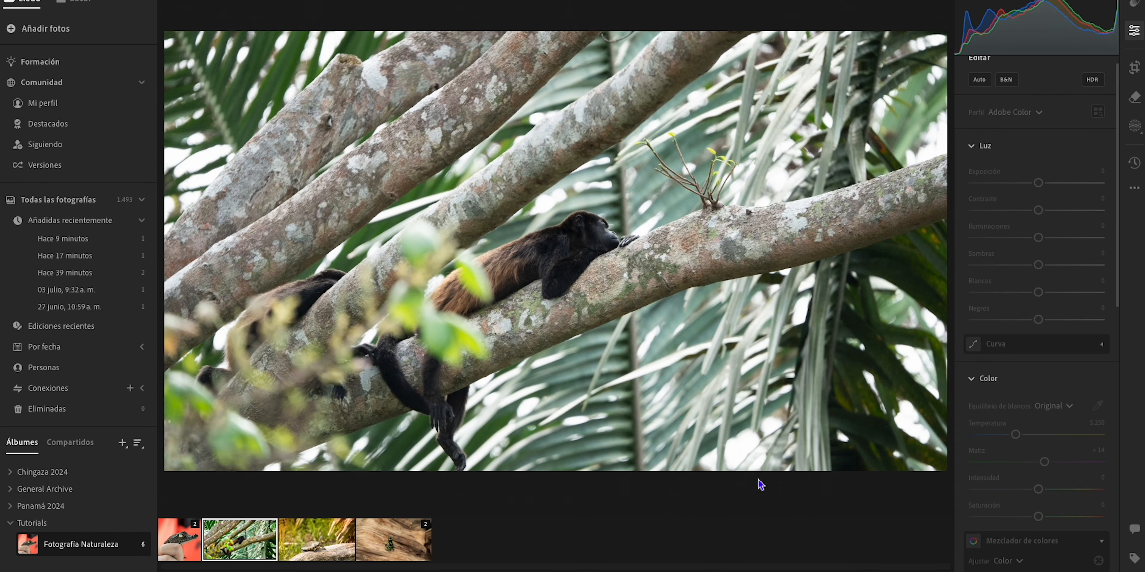
click(605, 237)
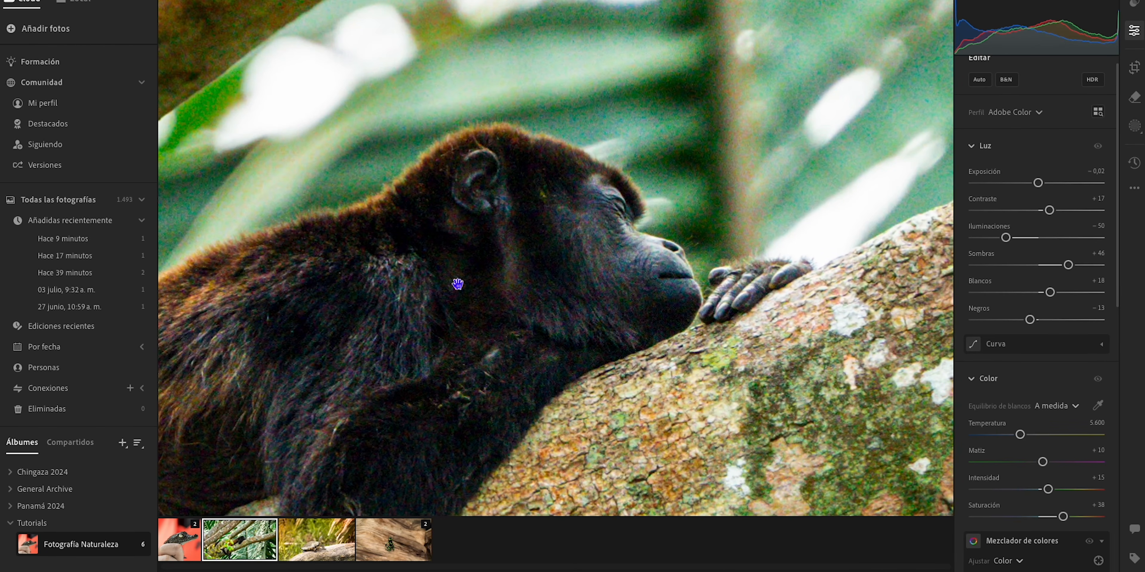
drag(258, 332, 398, 261)
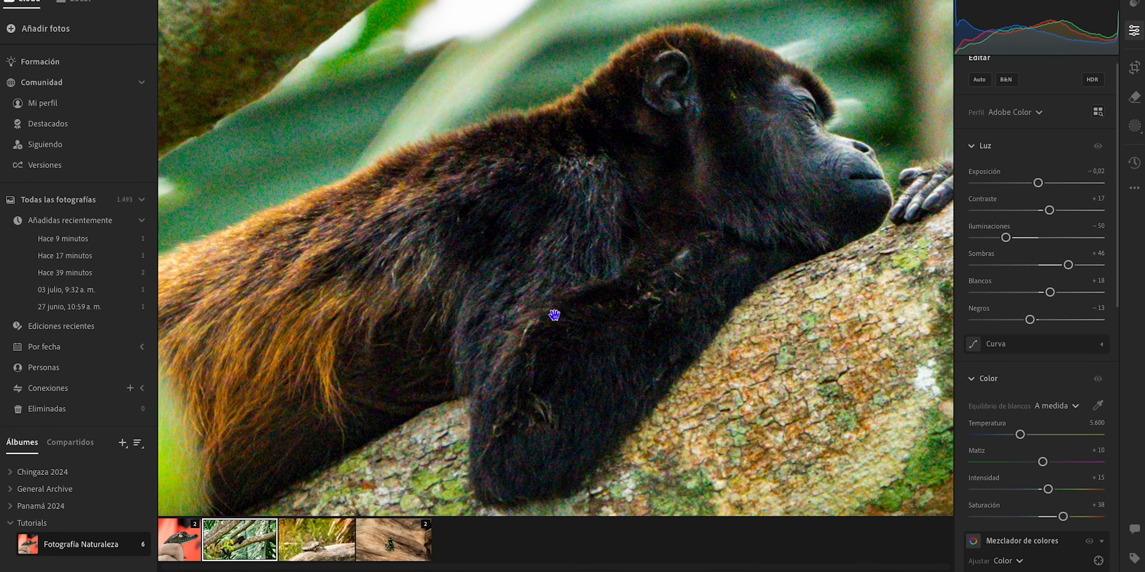
- Open the AI noise reduction settings for the monkey photo and preview a dark area of the monkey's fur
scroll(843, 309, down, 6)
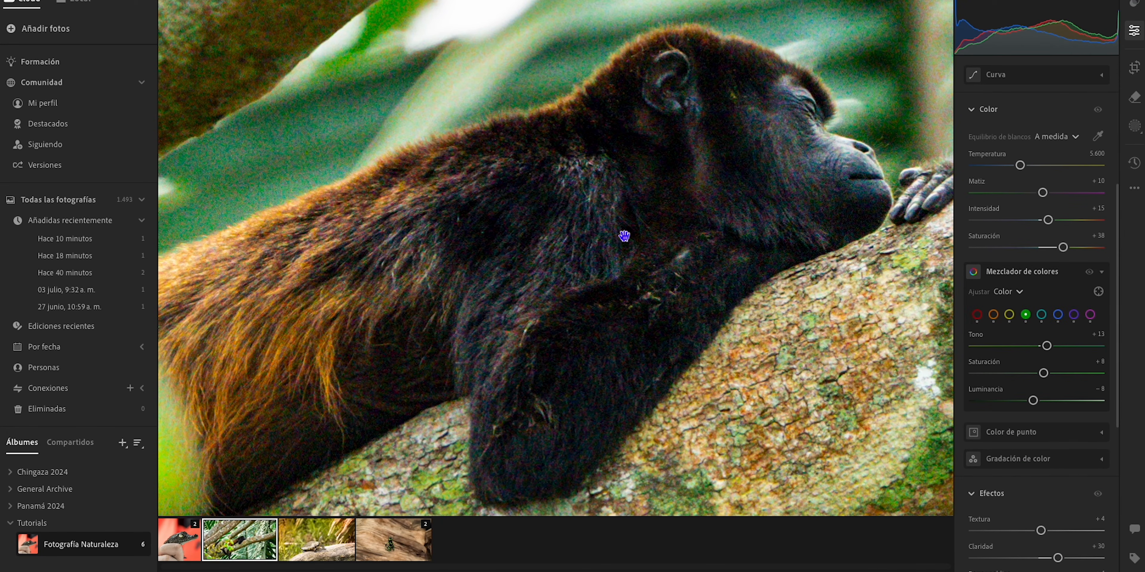
scroll(1048, 449, down, 9)
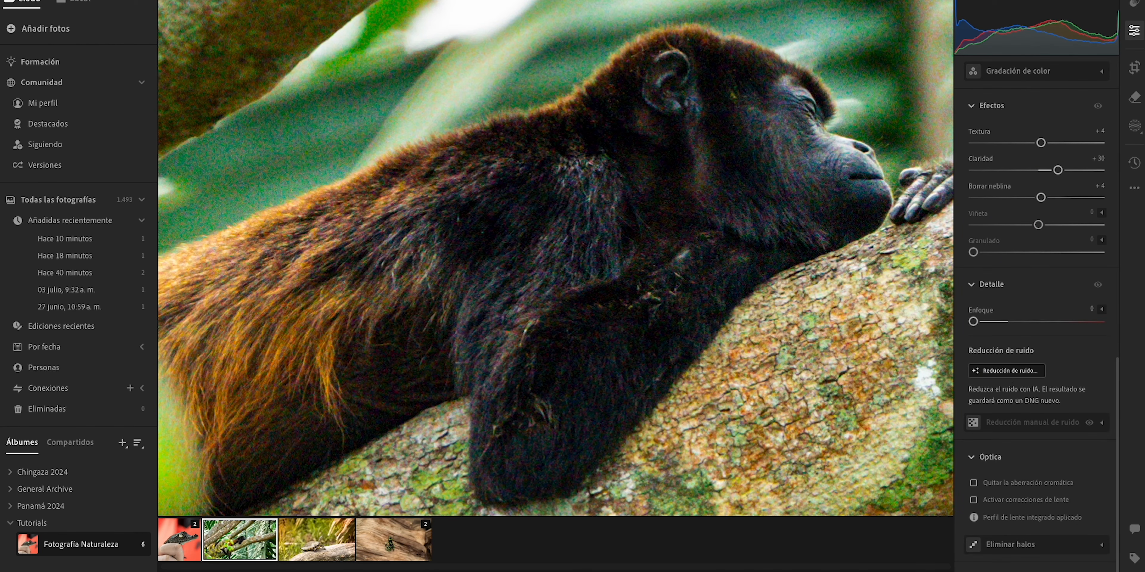
click(1031, 376)
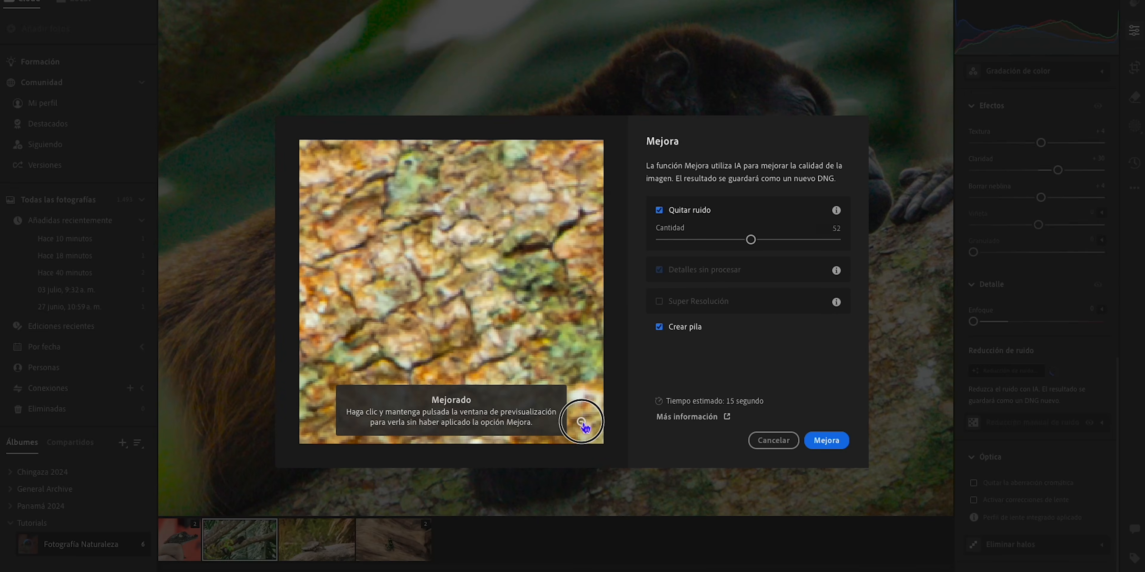
click(582, 423)
click(454, 289)
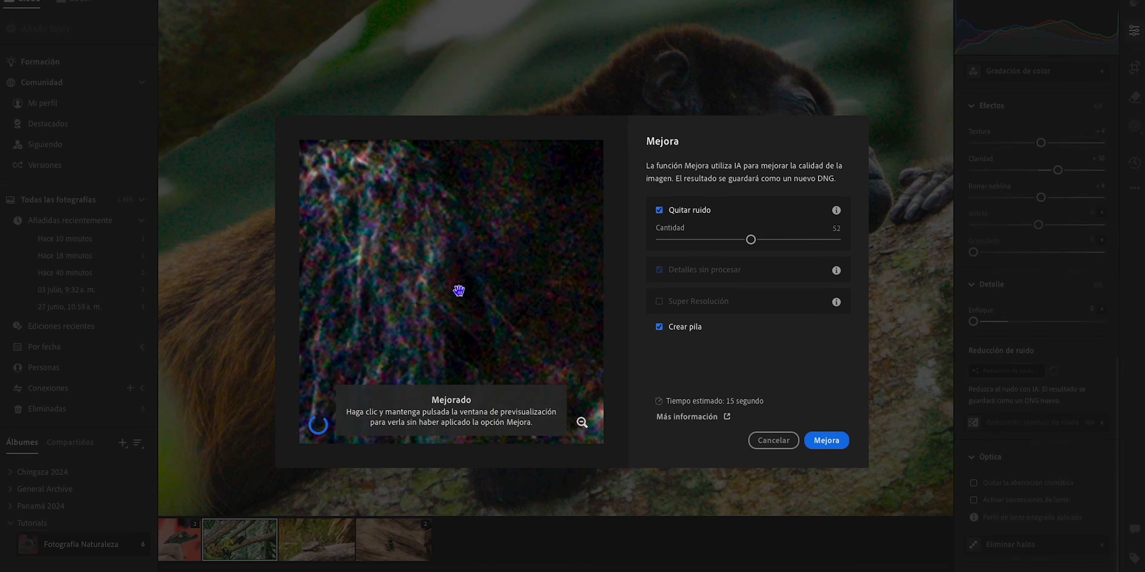
- Compare the fur preview with Quitar ruido disabled, and enable the option again
click(659, 211)
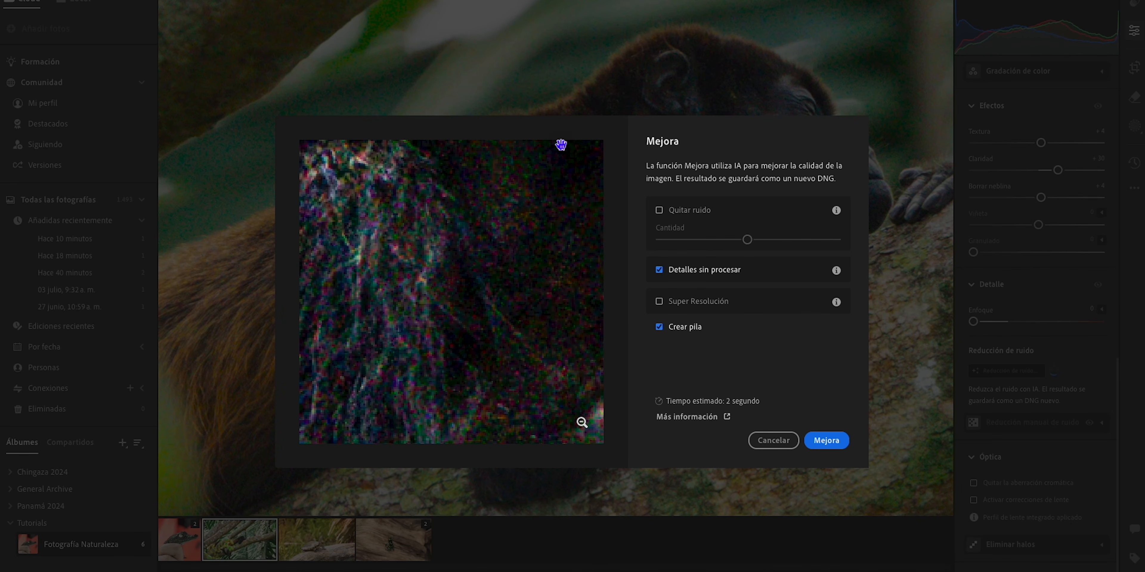
drag(430, 307, 401, 261)
click(476, 238)
click(659, 210)
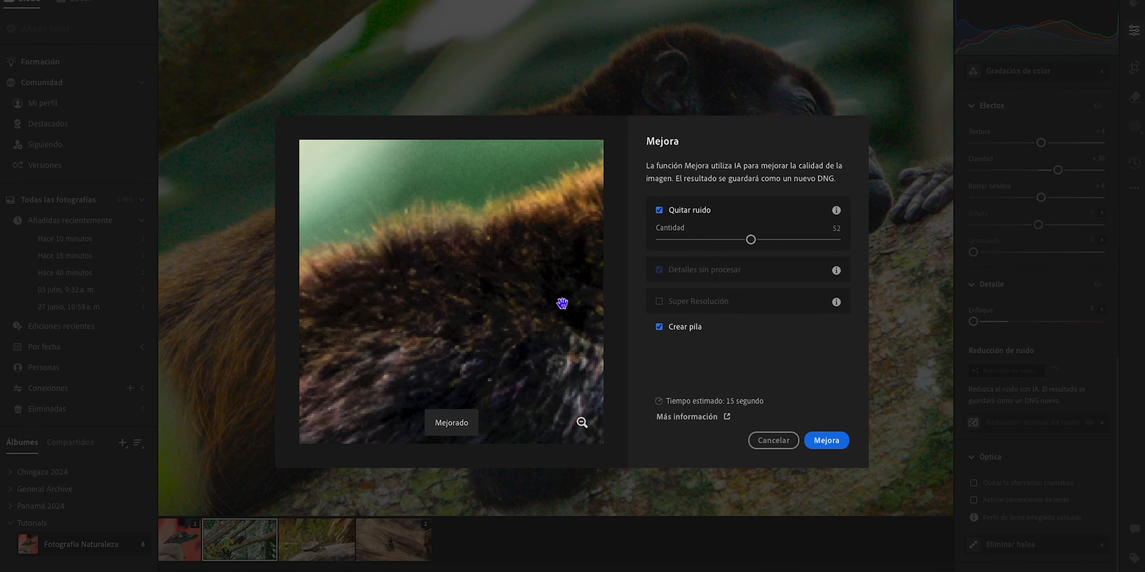
- Lower the noise removal amount to 47 and check the preview on the monkey's fur and face
drag(564, 303, 462, 242)
drag(750, 239, 741, 239)
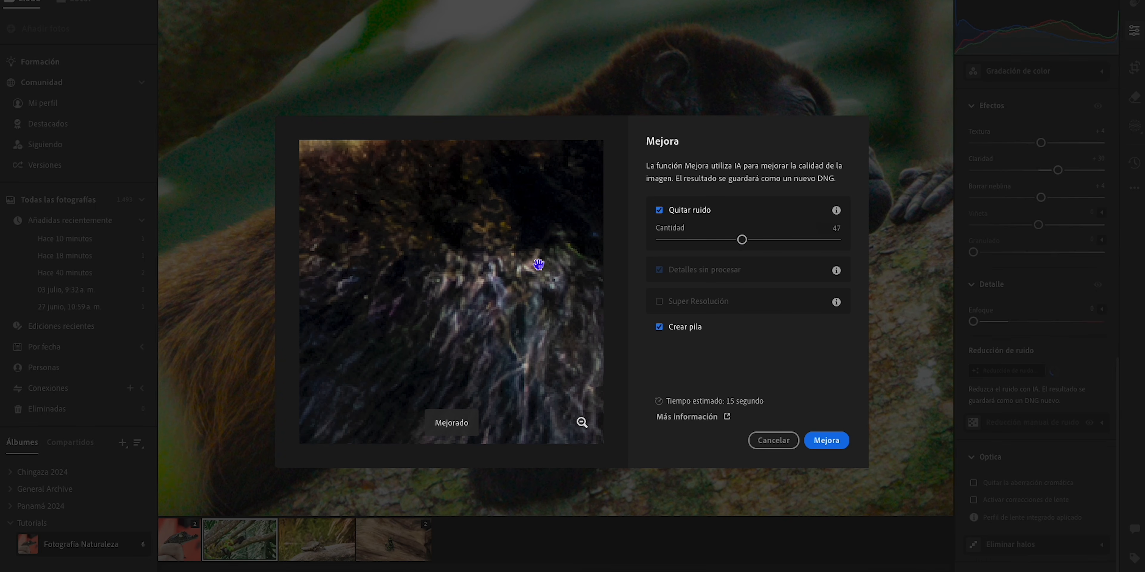
drag(562, 324, 488, 214)
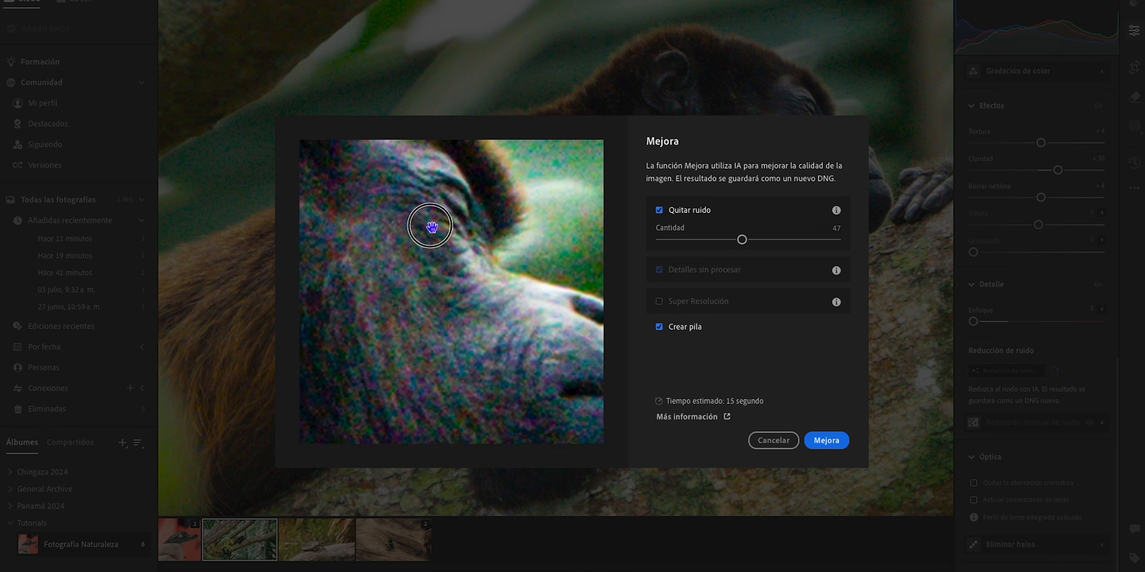
drag(430, 230, 380, 207)
- Set the noise removal amount to 33, check the monkey's face in the preview, and apply the enhancement
drag(741, 242, 727, 241)
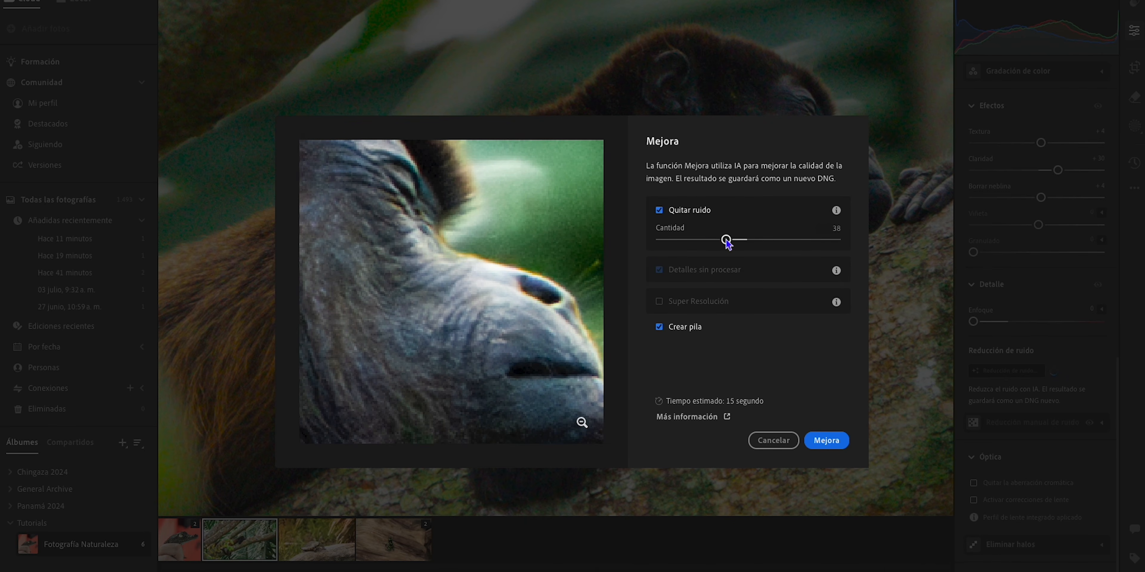
drag(726, 241, 719, 239)
drag(427, 274, 467, 236)
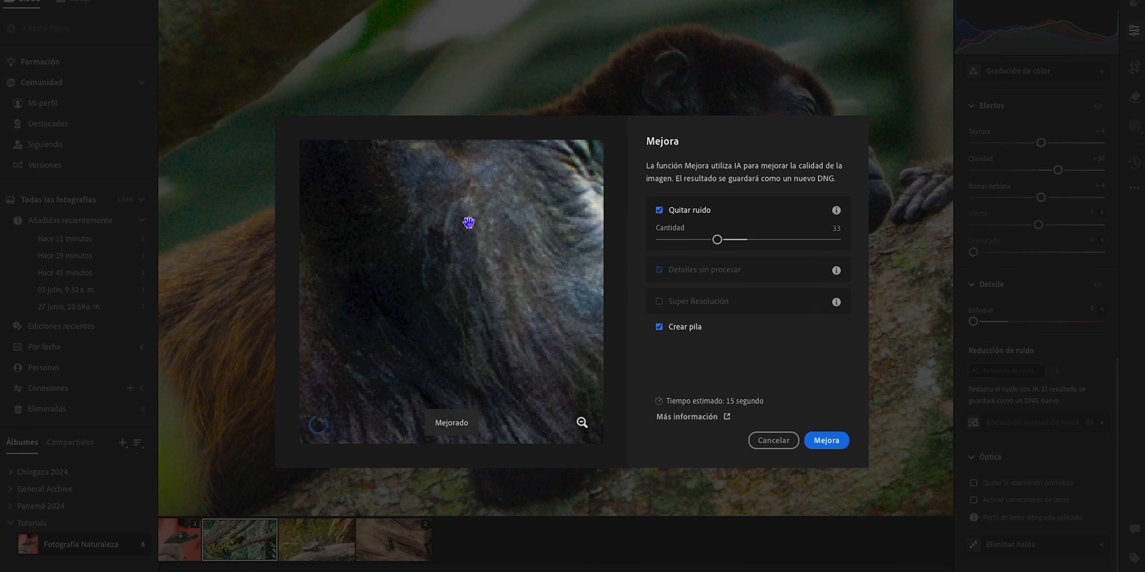
drag(495, 200, 503, 334)
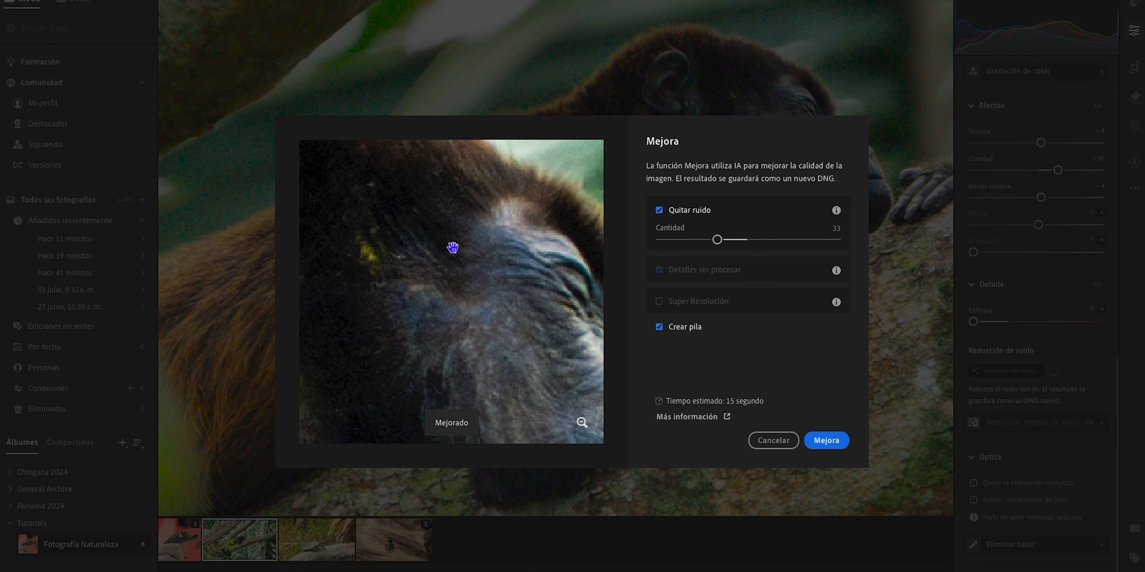
click(827, 440)
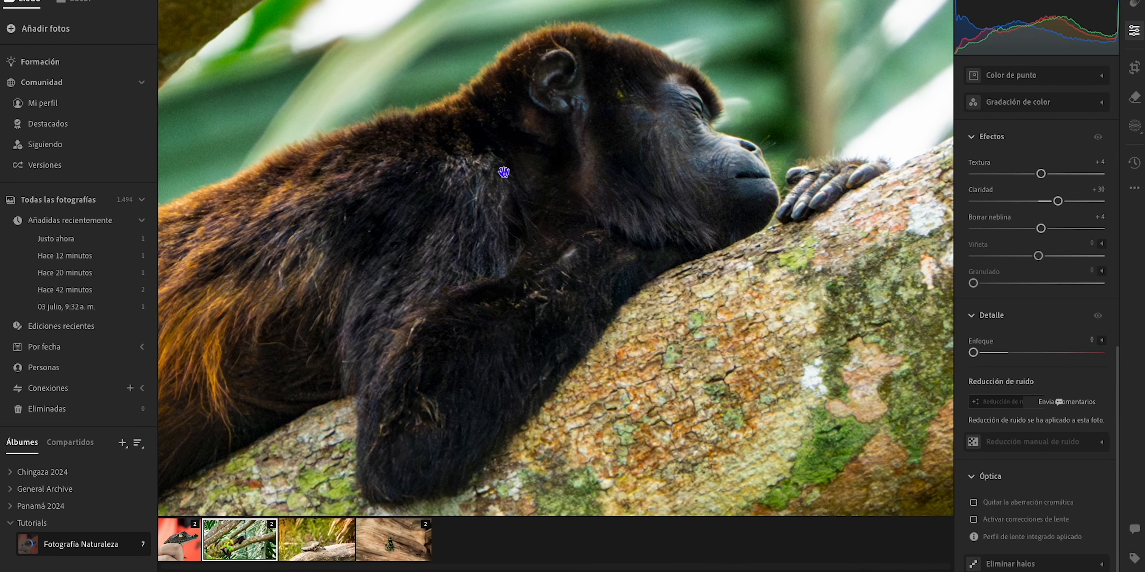
- Examine the denoised monkey photo at high magnification around the ear, eye, muzzle and fur
drag(503, 173, 685, 154)
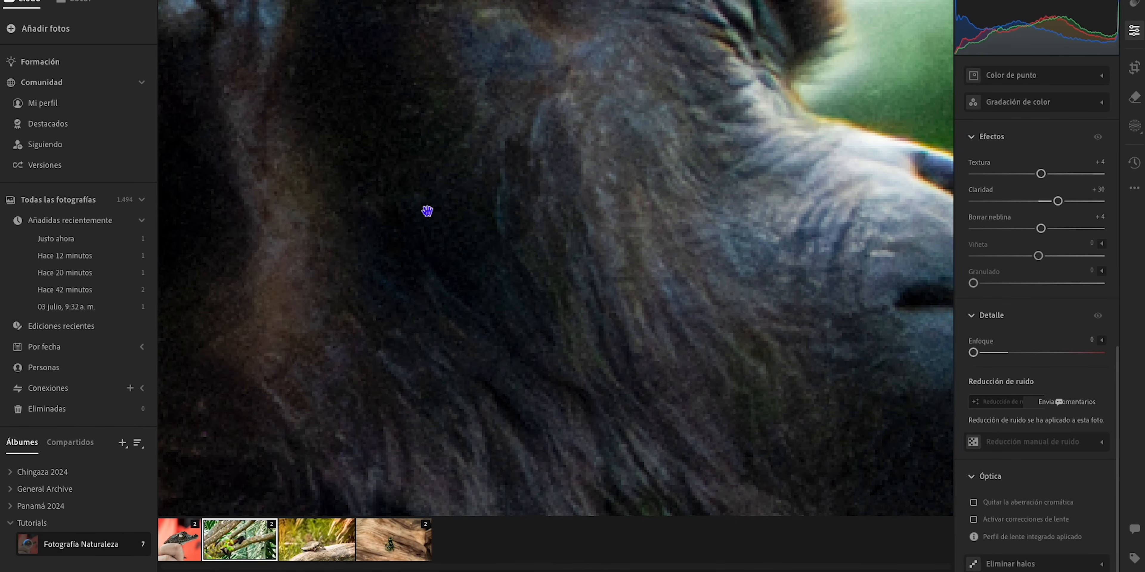
drag(572, 297, 844, 200)
drag(455, 325, 729, 364)
drag(668, 225, 386, 348)
drag(733, 225, 502, 132)
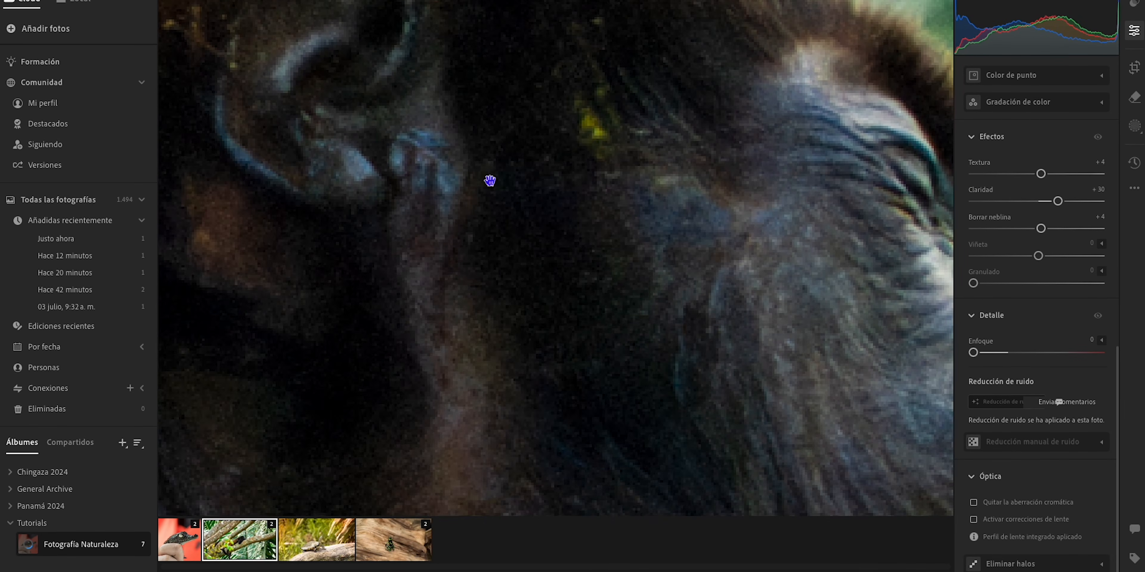
click(705, 255)
click(539, 255)
drag(513, 182, 510, 217)
drag(659, 225, 332, 122)
drag(467, 111, 605, 217)
- Set the monkey photo's orange range in the color mixer to Tono +25, Saturación -49 and Luminancia -51, and switch to the crocodile photo
click(605, 217)
click(543, 281)
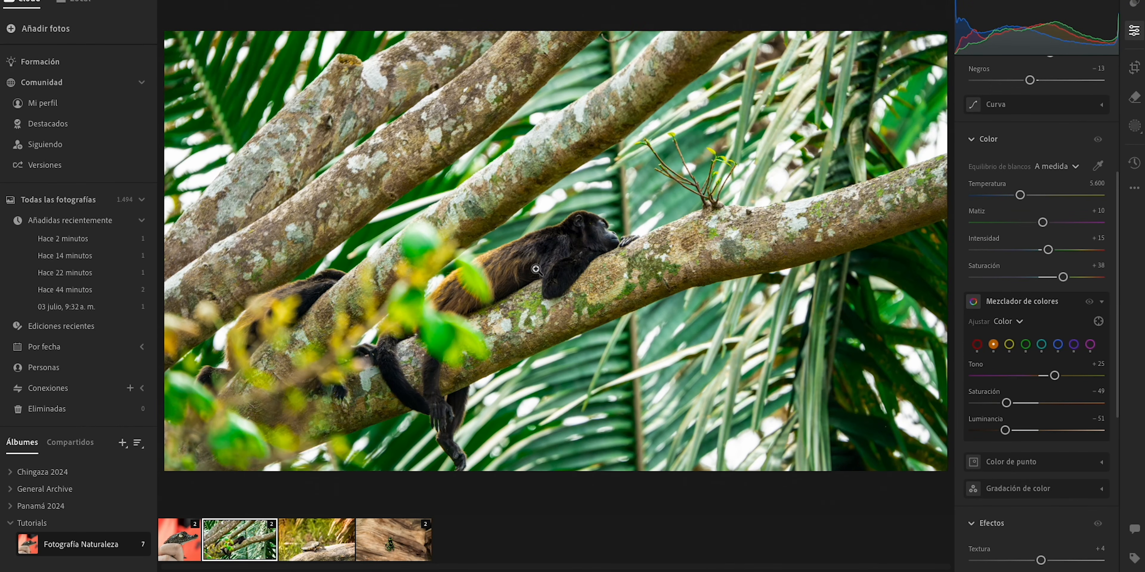
key(Left)
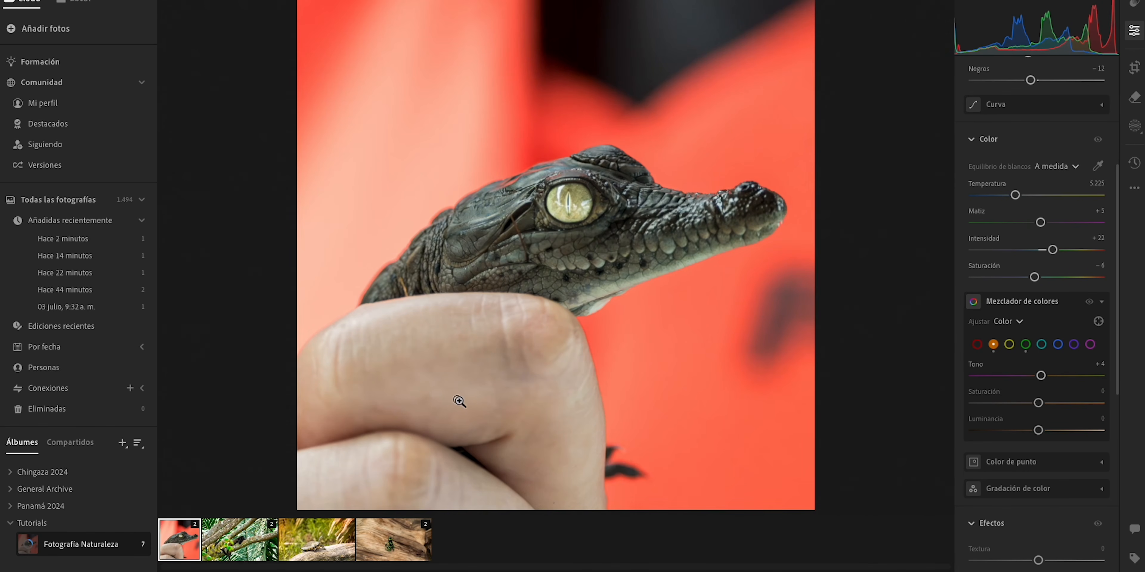